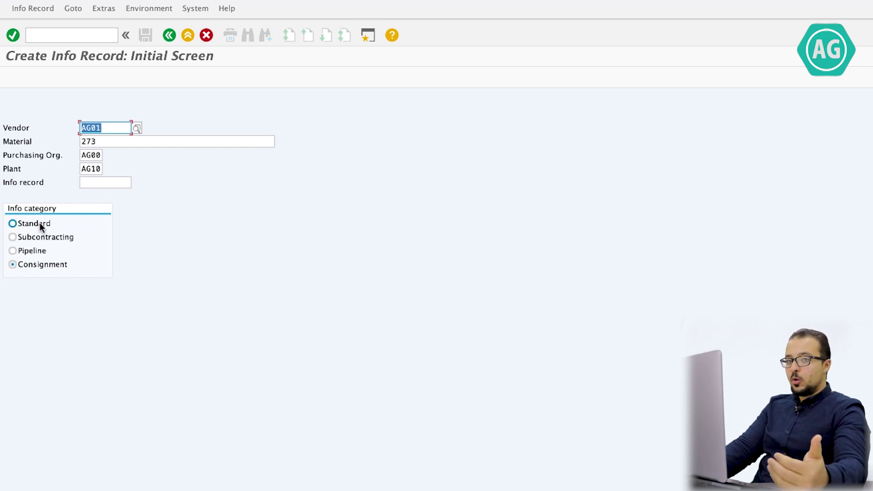
# Choose the Consignment info category for material 273 and open the record's purchasing organization data 1
pyautogui.click(30, 263)
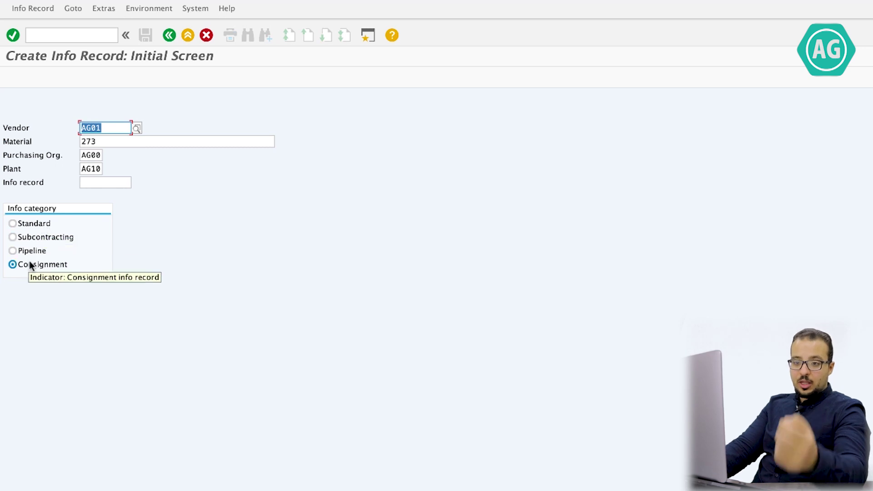
pyautogui.press('Return')
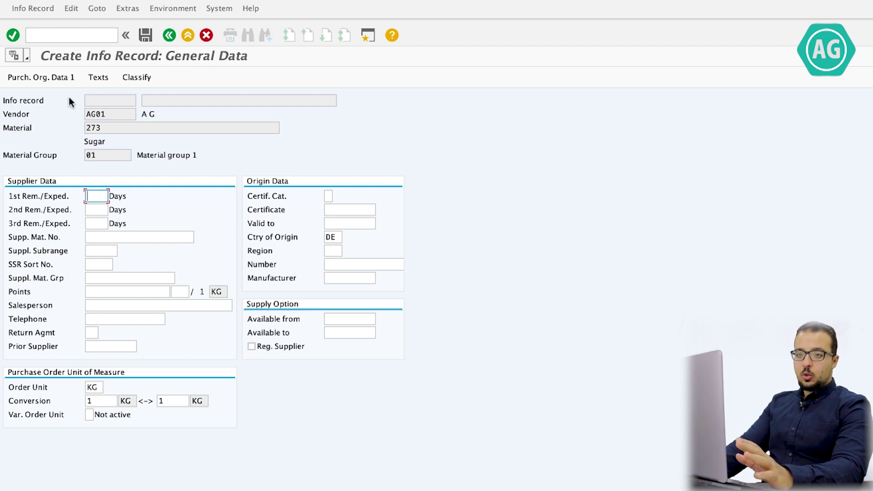
pyautogui.click(45, 79)
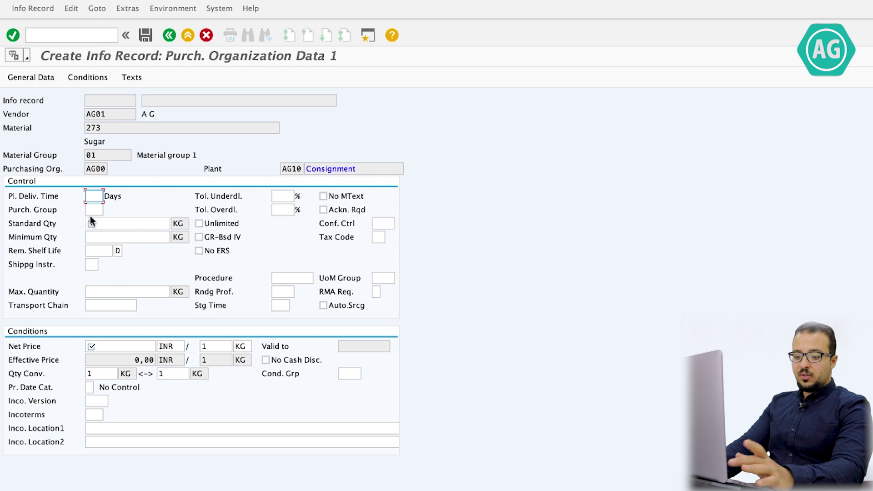
# Set the planned delivery time to 1 day, the standard quantity to 50 KG and the purchasing group to 001
pyautogui.write('1')
pyautogui.click(111, 221)
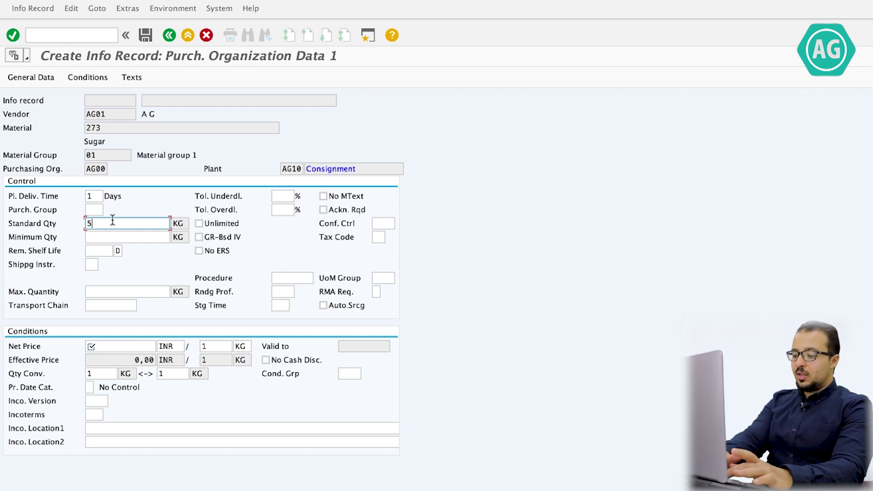
pyautogui.click(100, 210)
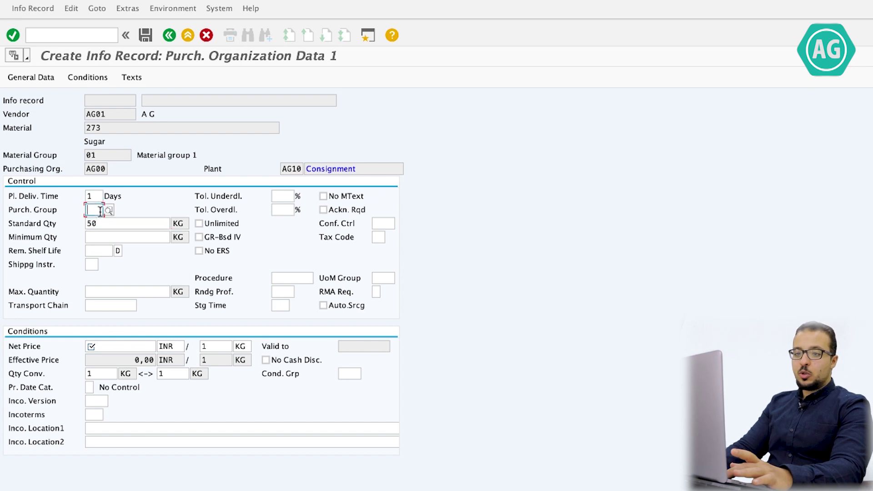
pyautogui.write('001')
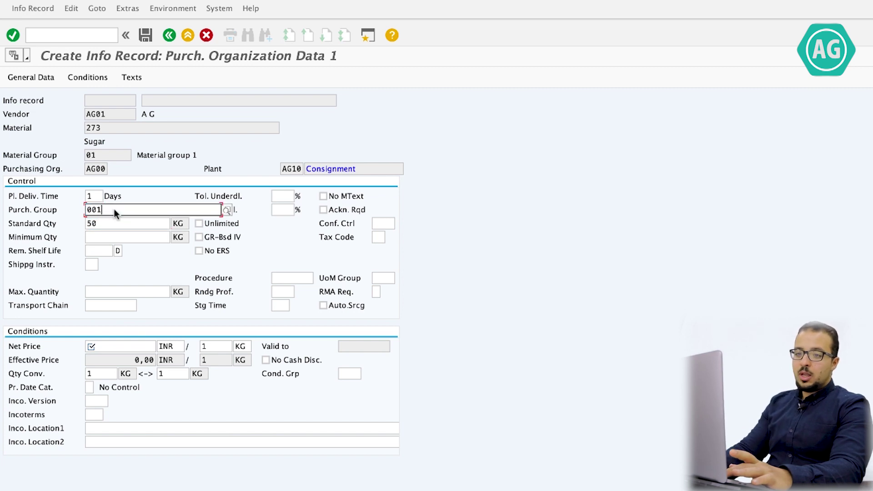
pyautogui.press('Return')
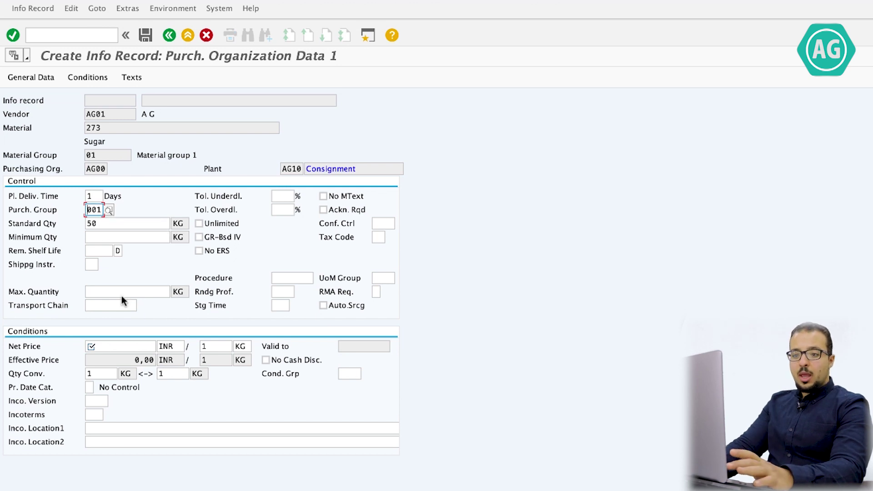
# Set the net price to 15 INR per 1 KG and open the info record's gross price conditions
pyautogui.click(121, 346)
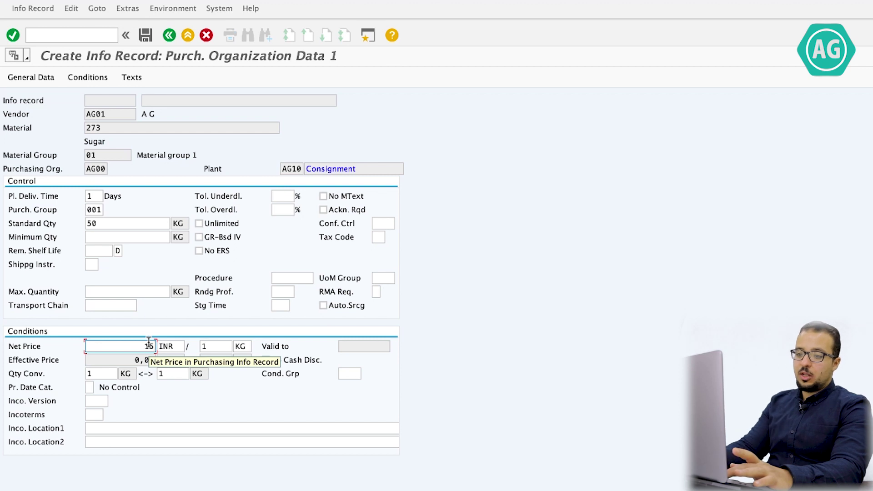
pyautogui.click(217, 347)
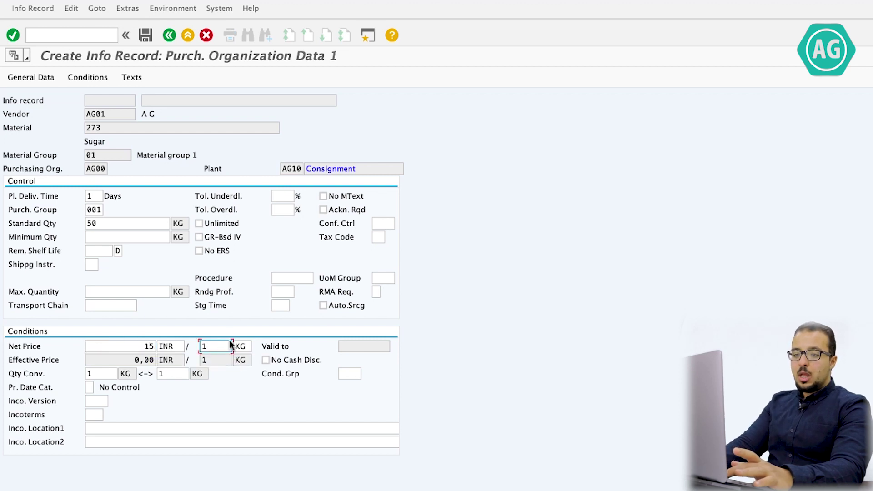
pyautogui.click(88, 78)
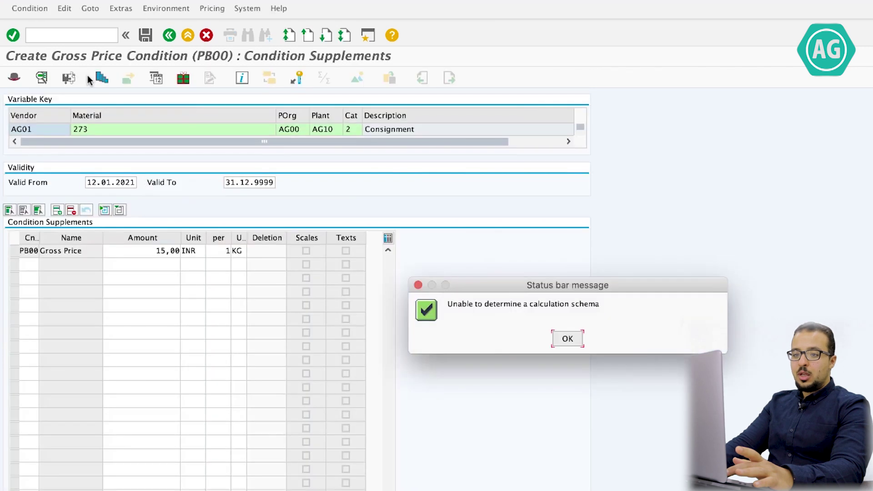
pyautogui.click(565, 340)
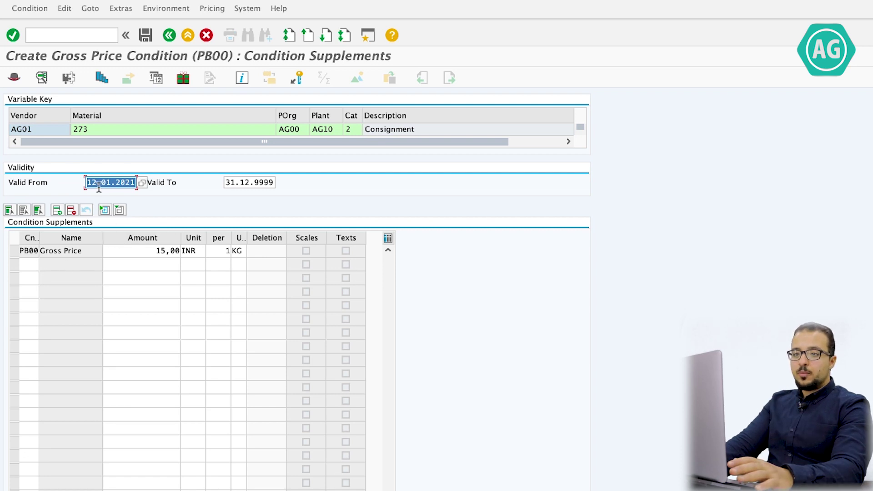
# Save the consignment info record and switch to the Change Info Record initial screen
pyautogui.click(147, 37)
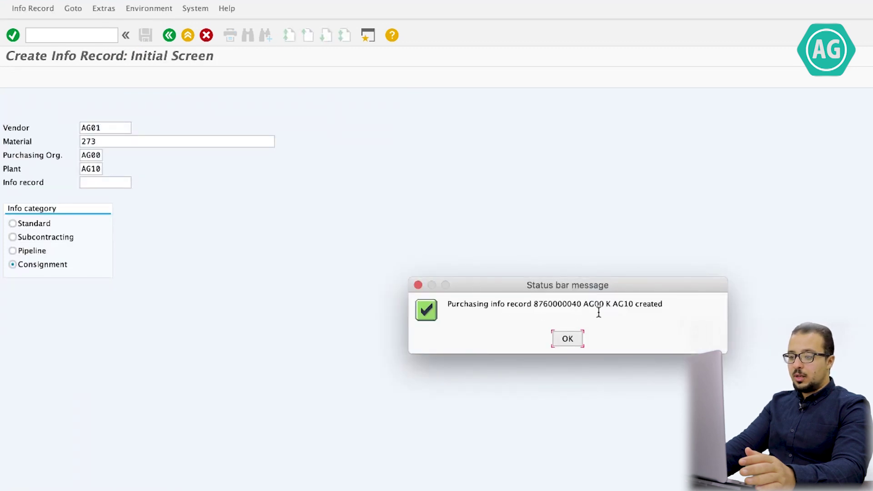
pyautogui.click(568, 339)
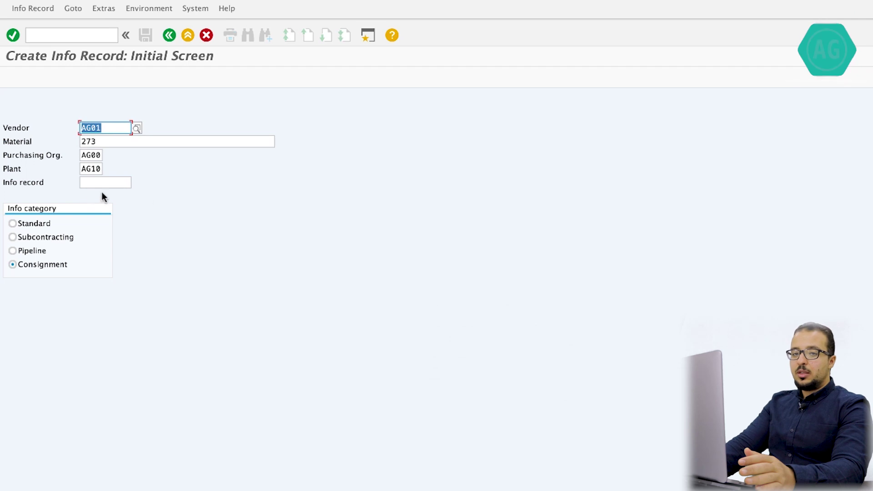
pyautogui.hotkey('ctrl', 'F1')
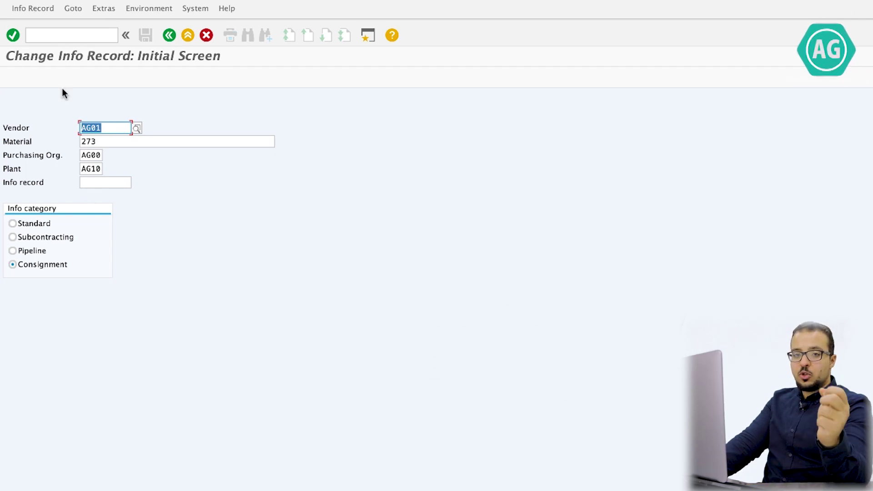
# Go to purchase order creation with transaction code /nme21n
pyautogui.click(69, 34)
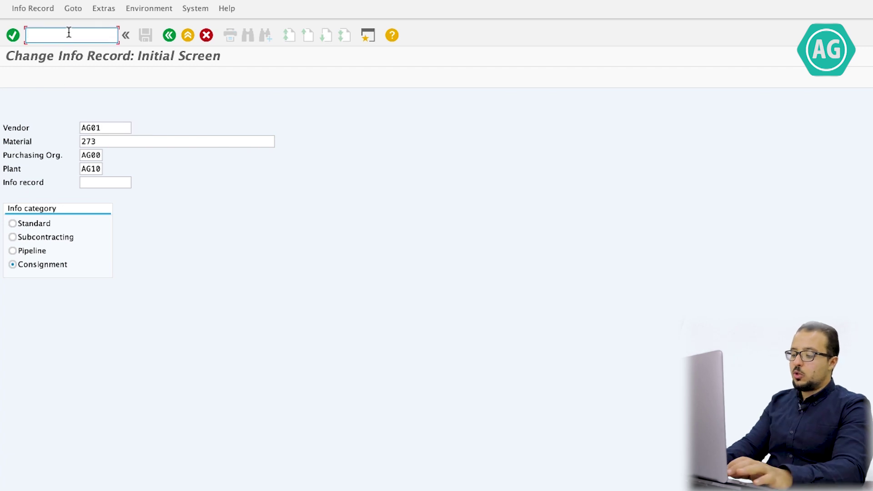
pyautogui.write('/nme21n')
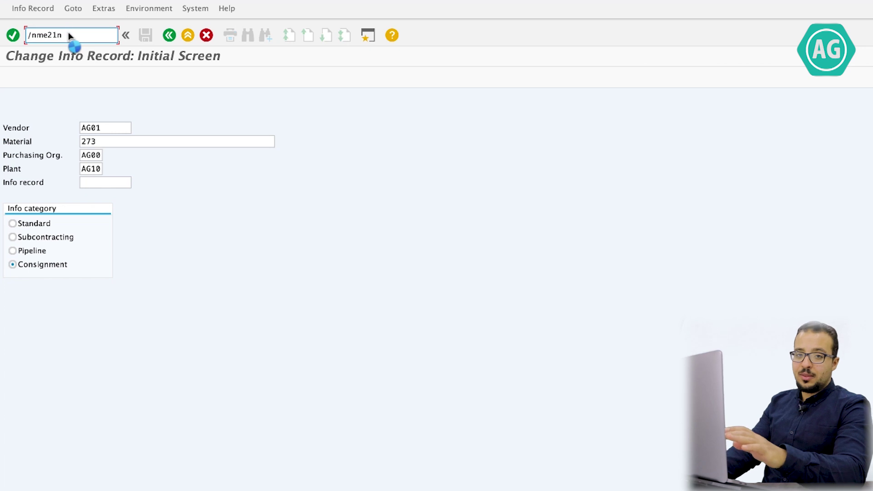
pyautogui.press('Return')
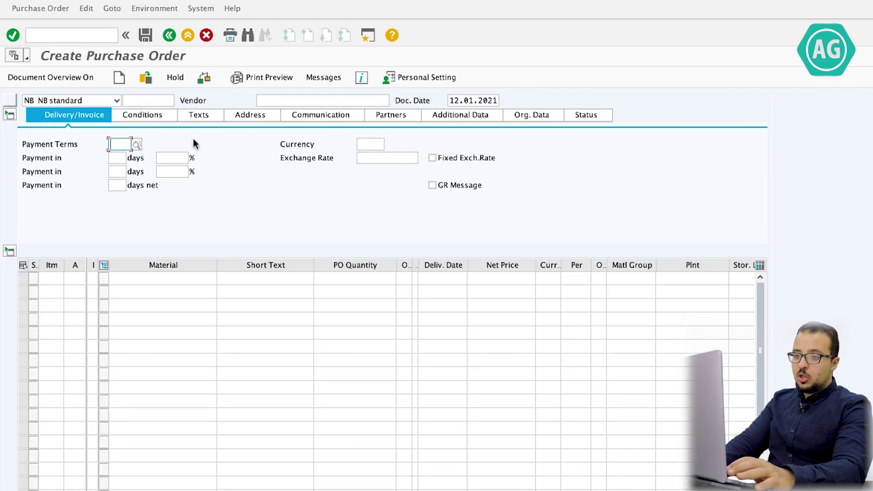
# Enter AG01 as the vendor of the new standard purchase order
pyautogui.click(293, 101)
pyautogui.write('AG01')
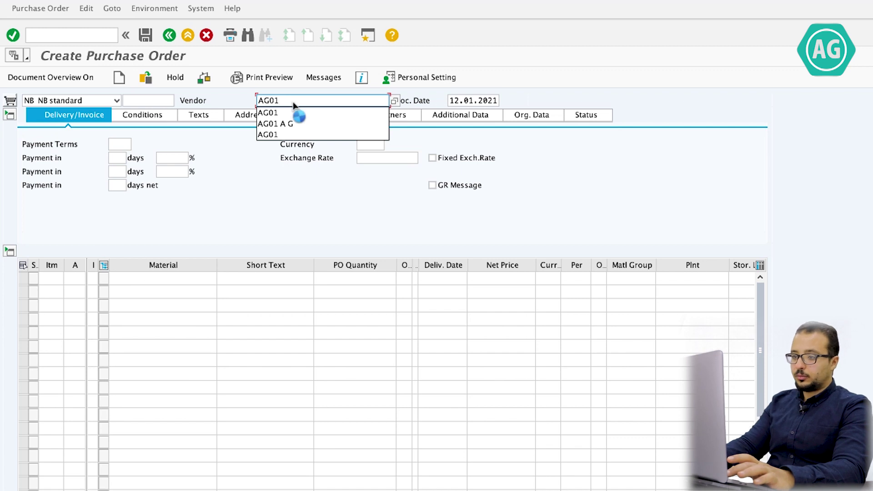
pyautogui.click(296, 121)
pyautogui.press('Return')
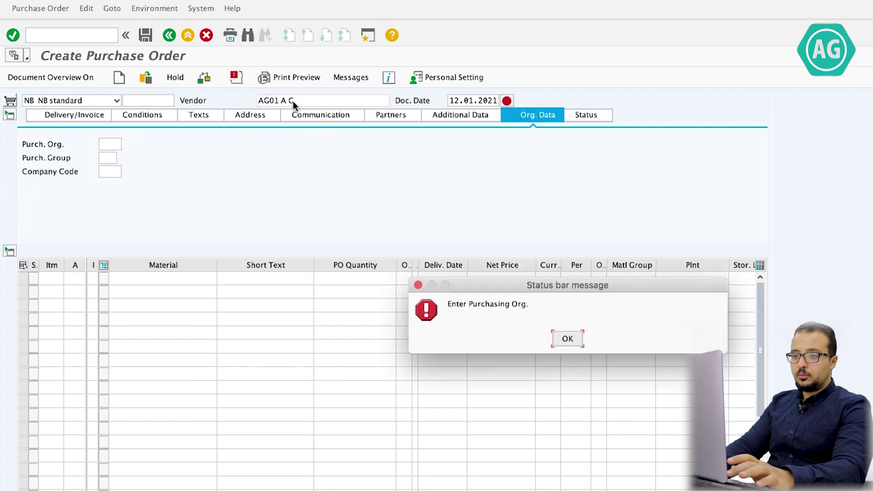
pyautogui.click(550, 337)
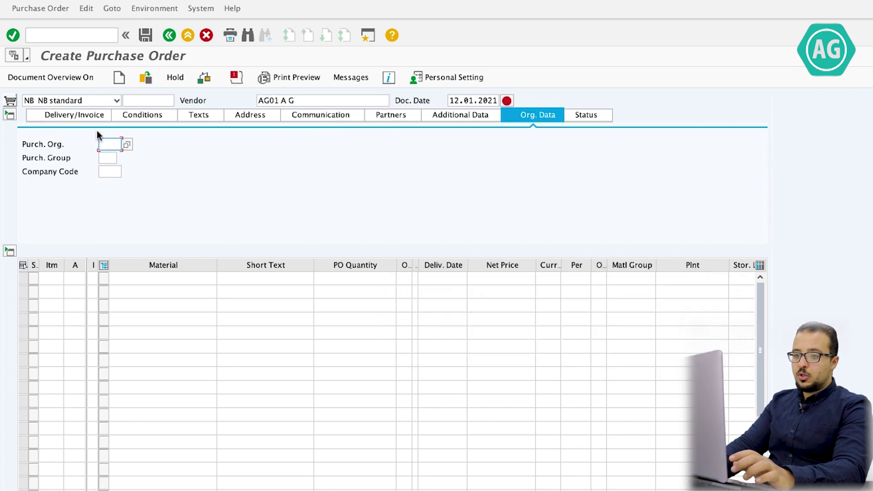
# Fill in the organizational data with purchasing organization AG00, purchasing group 001 and company code AG01
pyautogui.write('AG00')
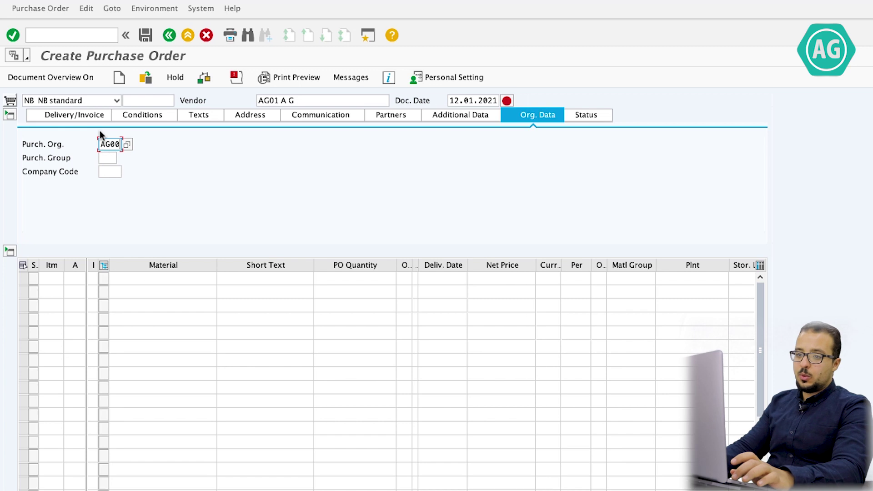
pyautogui.click(108, 158)
pyautogui.write('00')
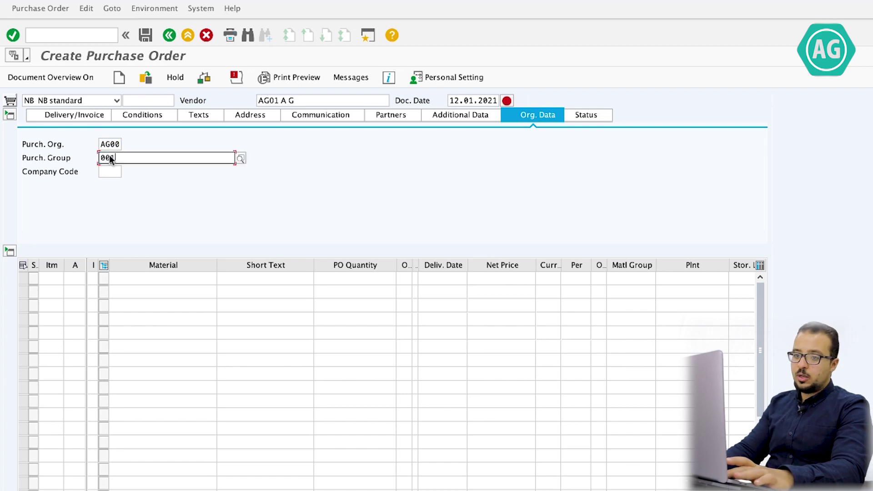
pyautogui.write('1')
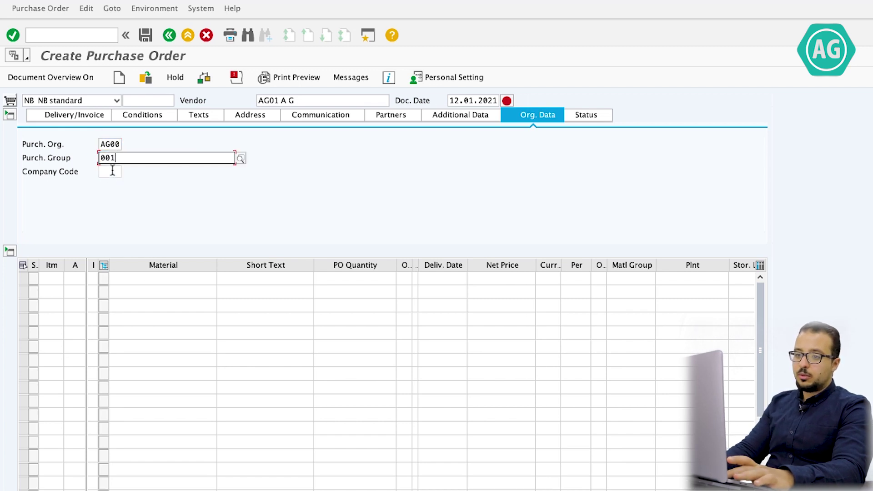
pyautogui.click(113, 171)
pyautogui.write('AG0')
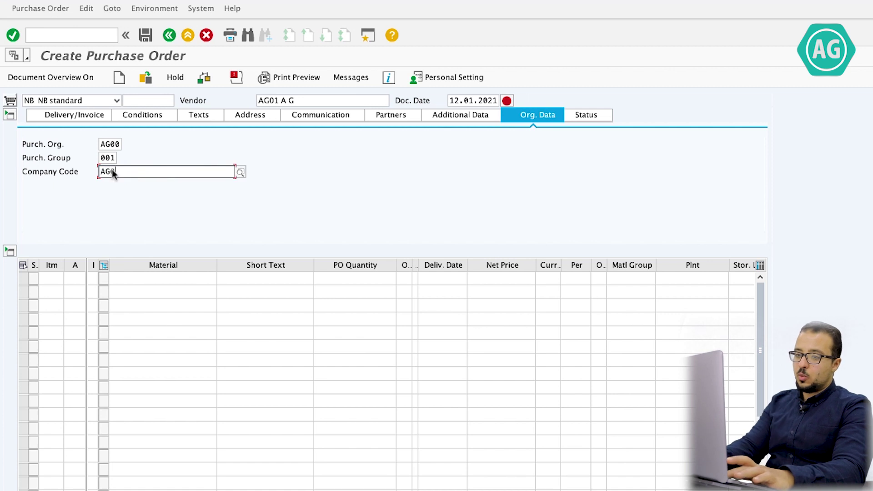
pyautogui.write('1')
# Enter material 273 in the first item line of the purchase order
pyautogui.click(173, 275)
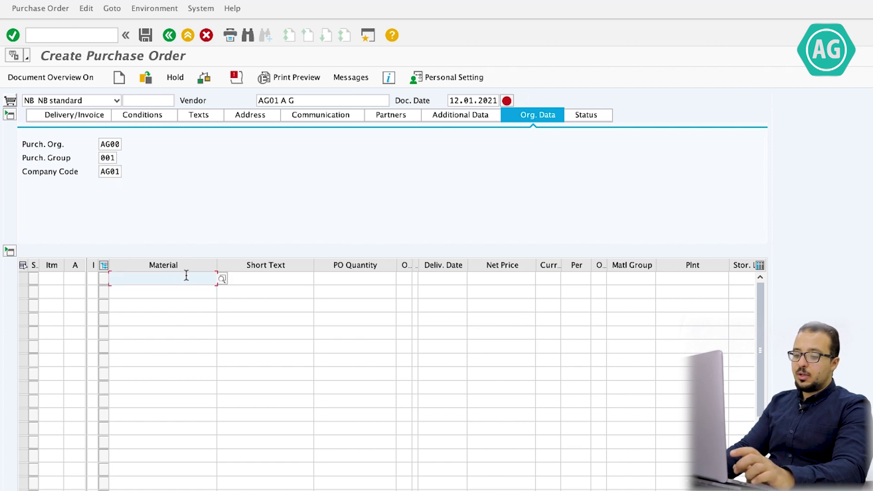
pyautogui.write('2')
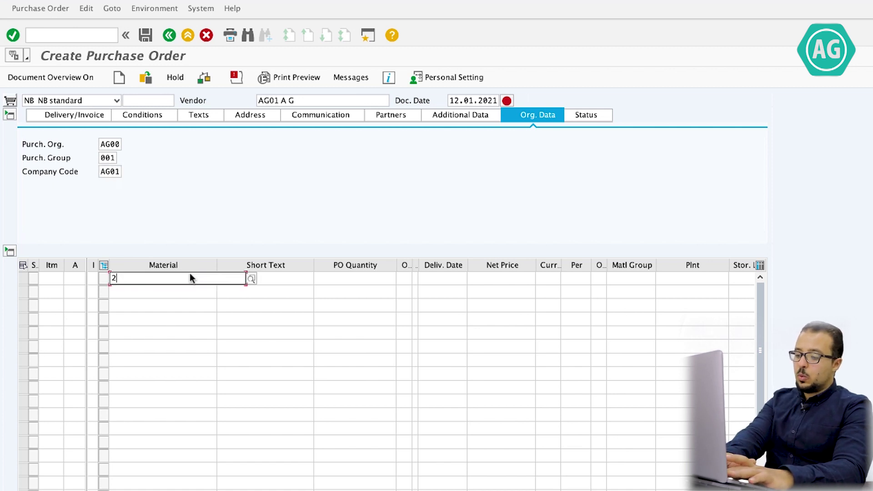
pyautogui.write('73')
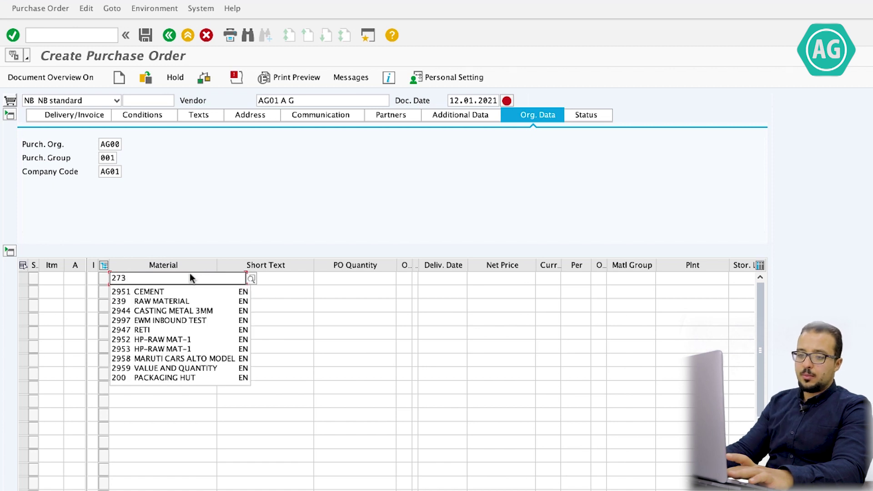
pyautogui.click(132, 291)
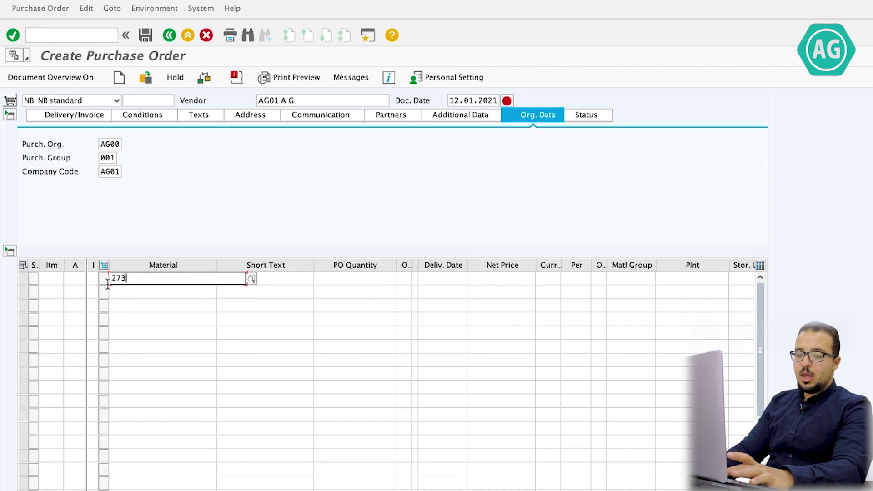
# Widen the item category column and assign category K (Consignment) to the material 273 line
pyautogui.click(94, 279)
pyautogui.moveTo(99, 268); pyautogui.dragTo(123, 269)
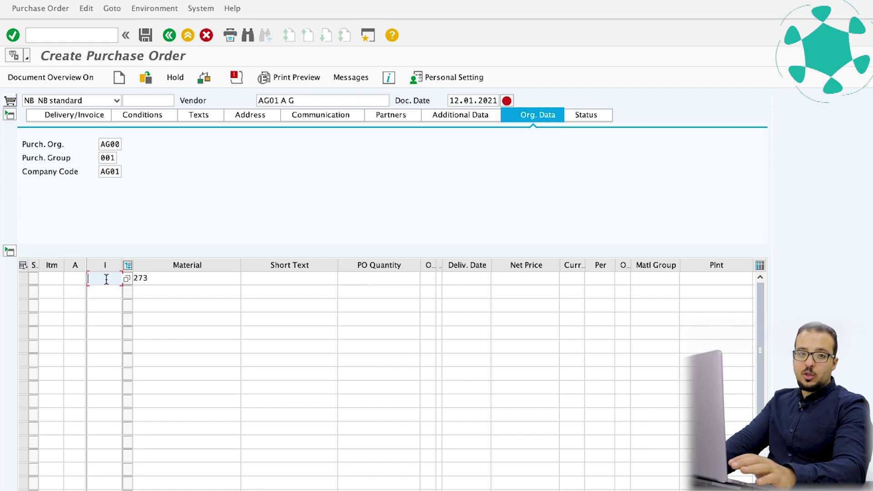
pyautogui.click(127, 279)
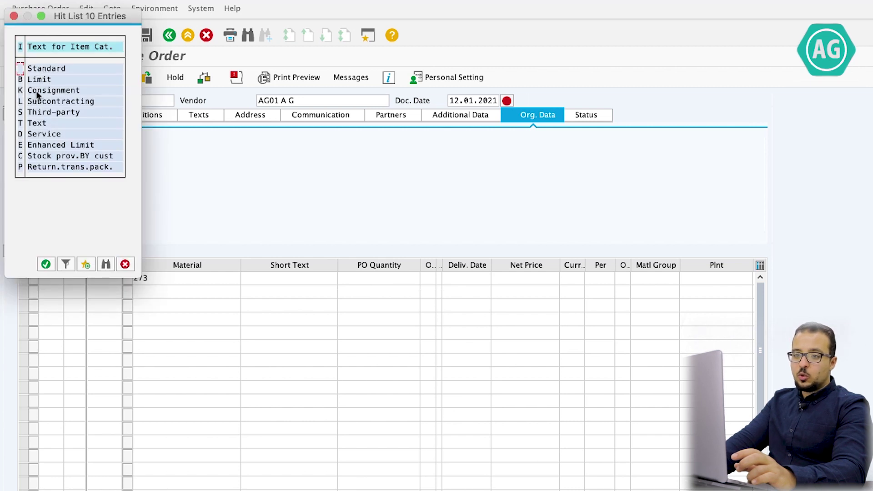
pyautogui.doubleClick(26, 91)
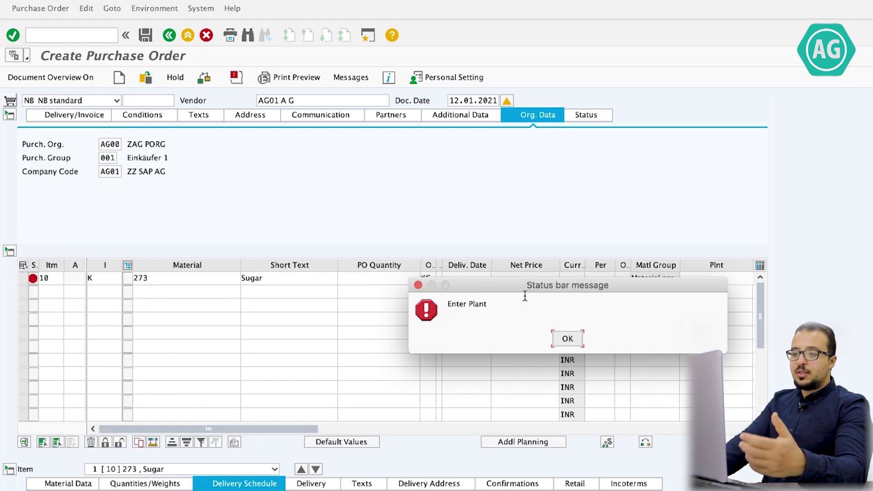
# Set the plant of the sugar item to AG10
pyautogui.click(560, 338)
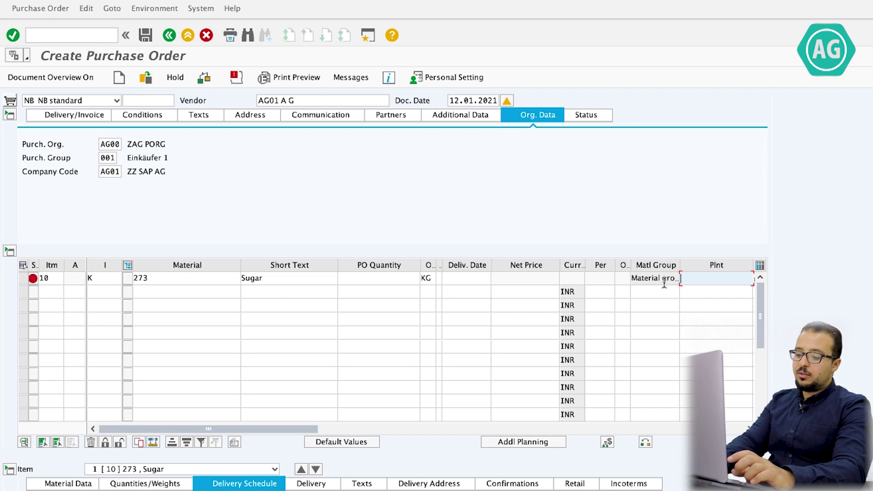
pyautogui.write('AG10')
pyautogui.press('Return')
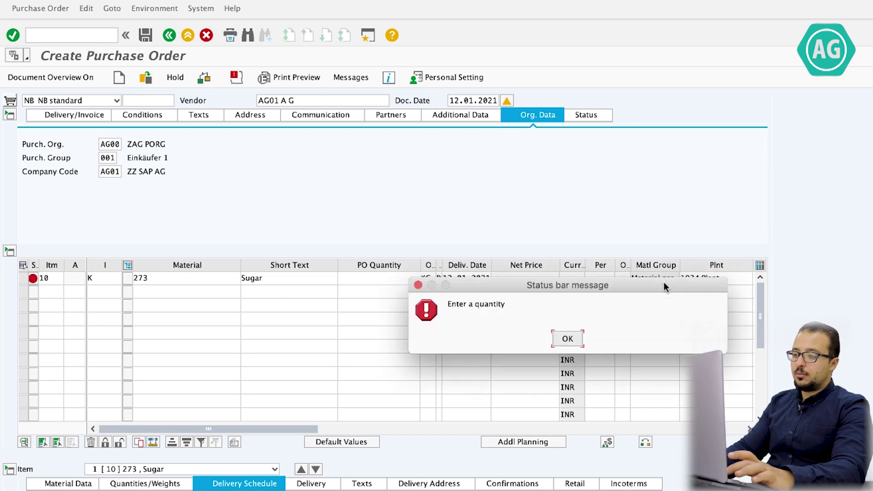
pyautogui.click(569, 340)
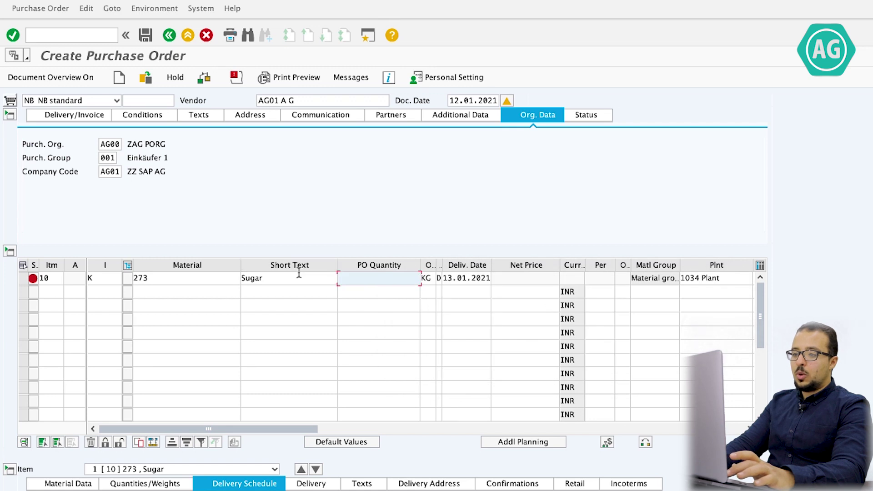
# Set the sugar item's PO quantity to 200 KG and its storage location to AG11
pyautogui.click(348, 278)
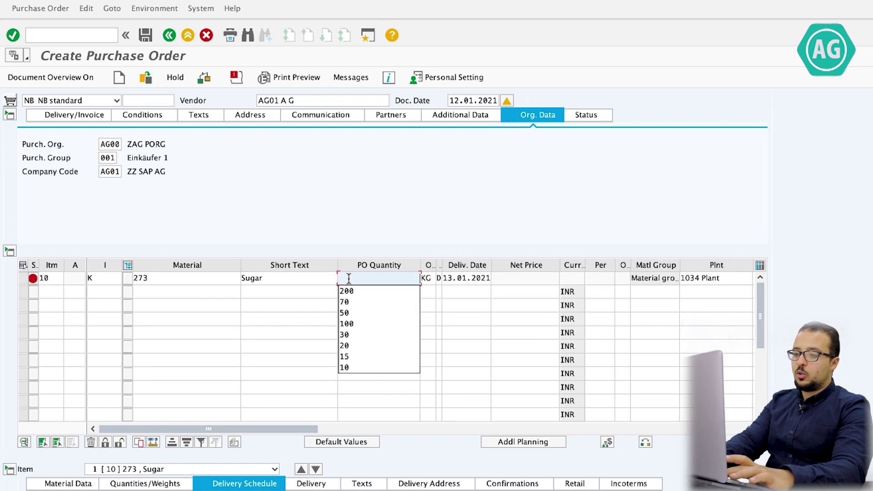
pyautogui.write('200')
pyautogui.press('Return')
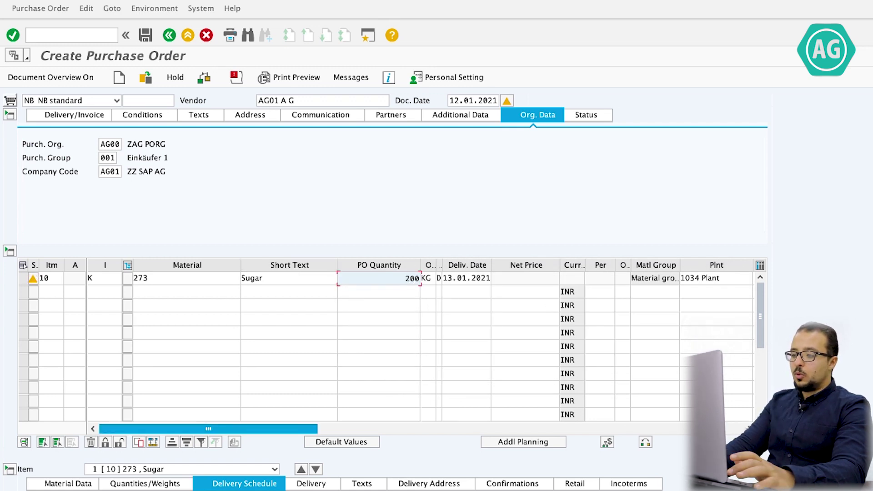
pyautogui.click(723, 279)
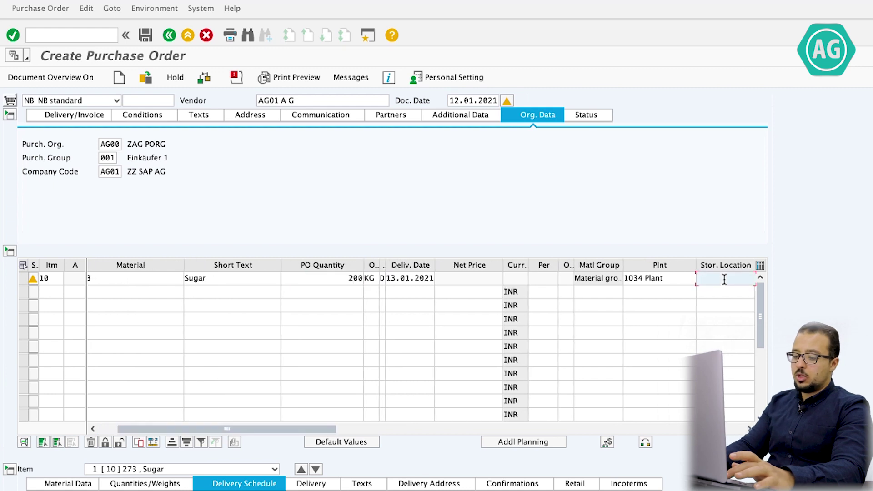
pyautogui.write('AG11')
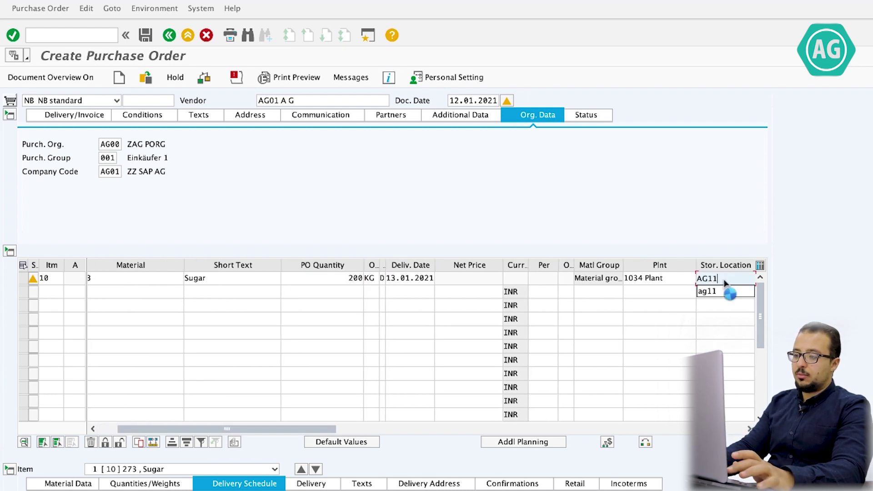
pyautogui.press('Return')
pyautogui.moveTo(327, 429); pyautogui.dragTo(309, 429)
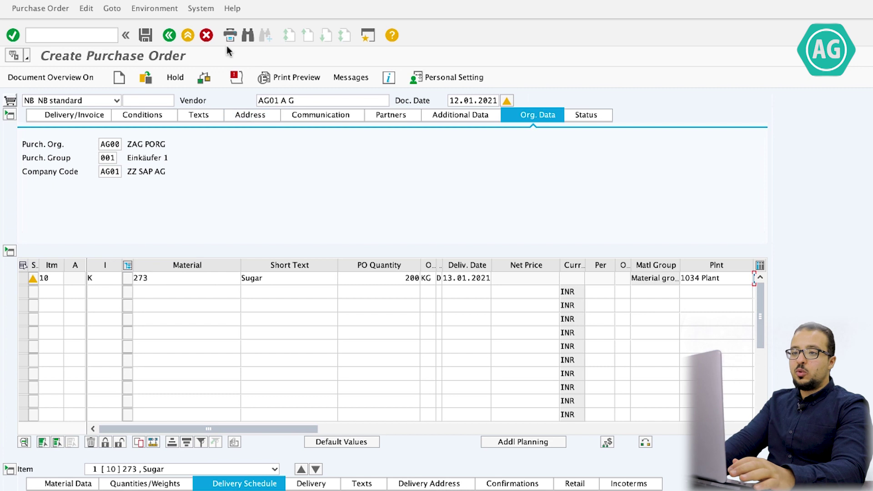
# Save the consignment purchase order and copy its number from the confirmation message
pyautogui.click(143, 42)
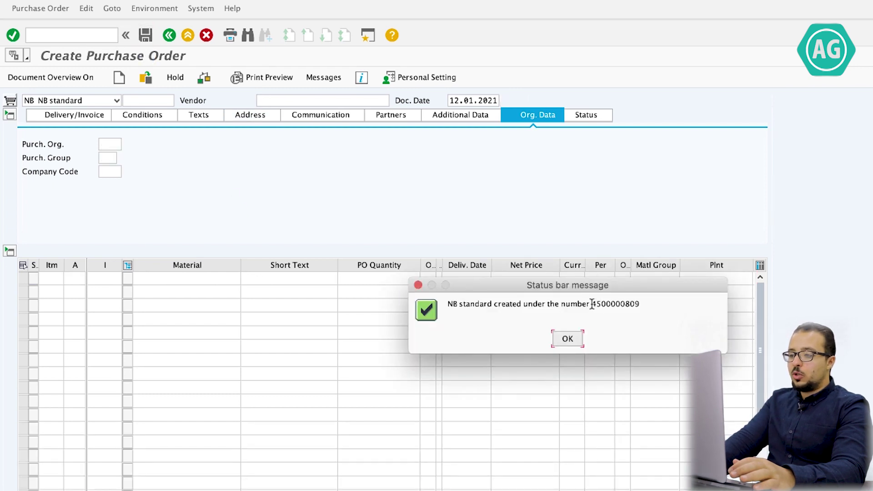
pyautogui.moveTo(592, 304); pyautogui.dragTo(660, 303)
pyautogui.hotkey('ctrl', 'c')
pyautogui.click(568, 338)
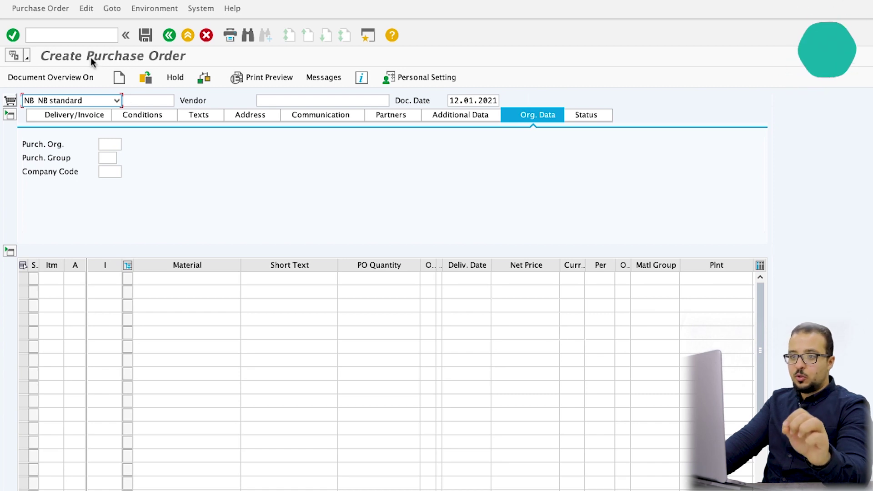
# Go to the goods movement transaction with the command /nmigo
pyautogui.click(90, 35)
pyautogui.write('/')
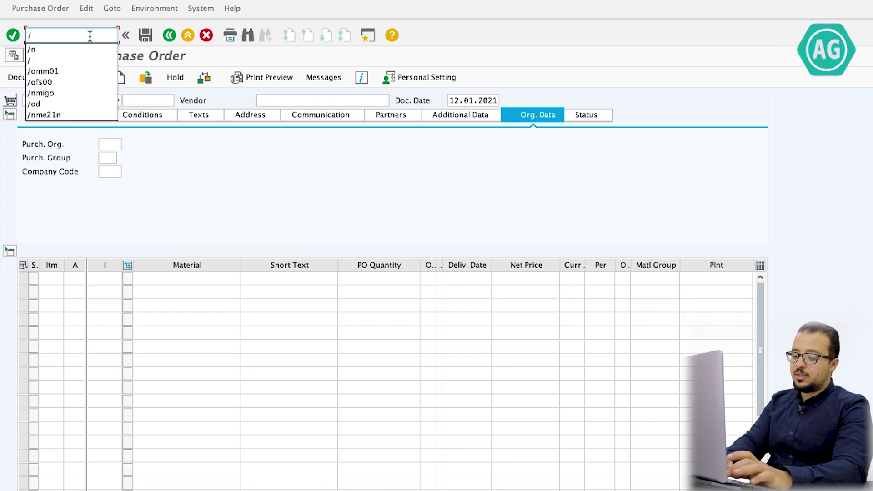
pyautogui.write('nmigo')
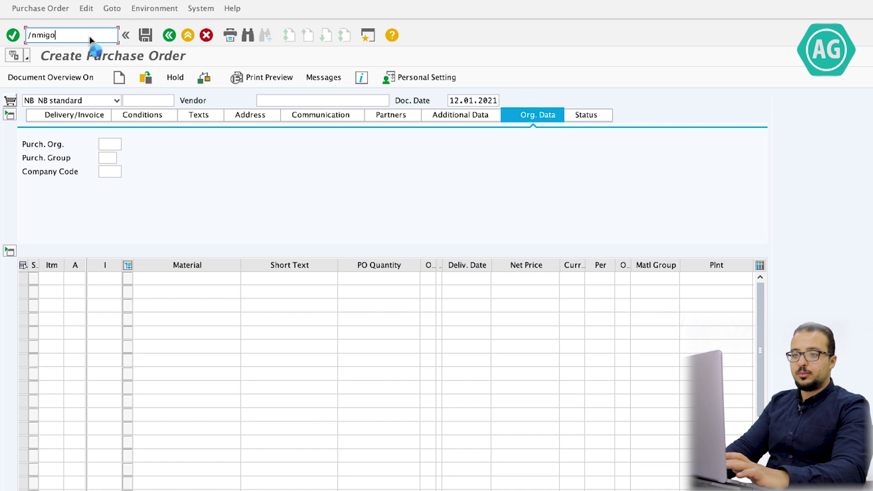
pyautogui.press('Return')
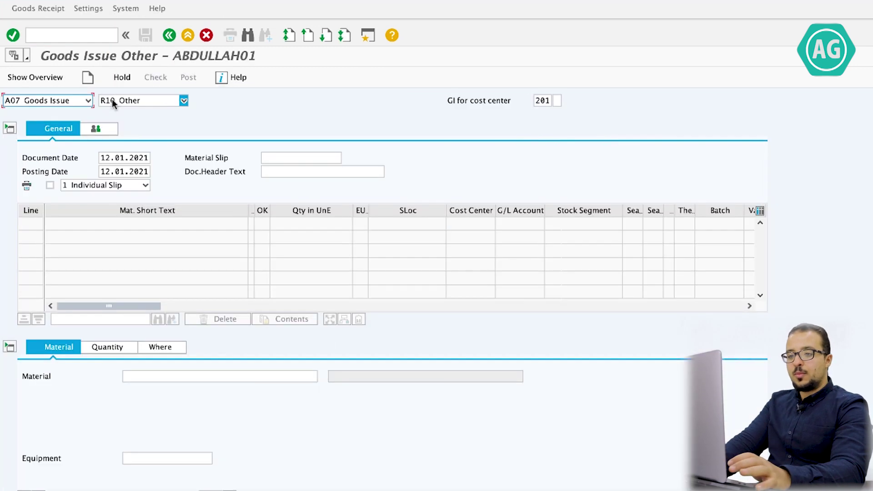
# Choose A01 Goods Receipt and load the copied purchase order number as its reference
pyautogui.click(62, 101)
pyautogui.click(54, 112)
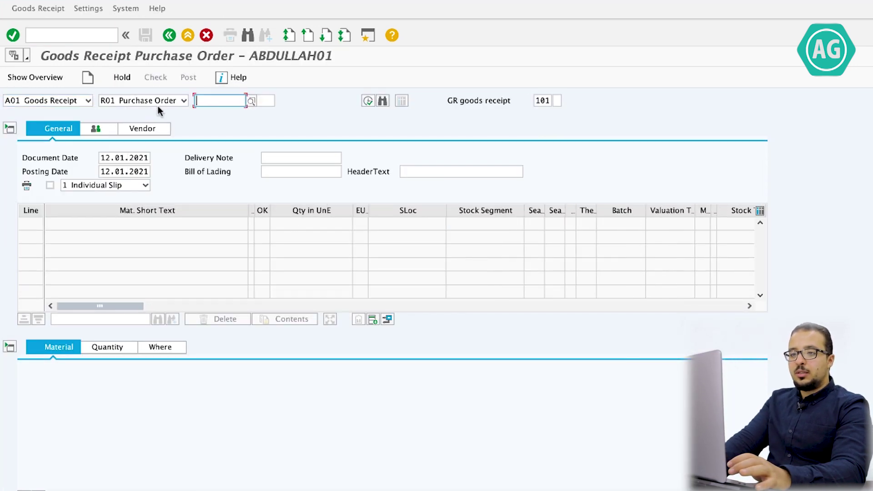
pyautogui.click(218, 99)
pyautogui.hotkey('ctrl', 'v')
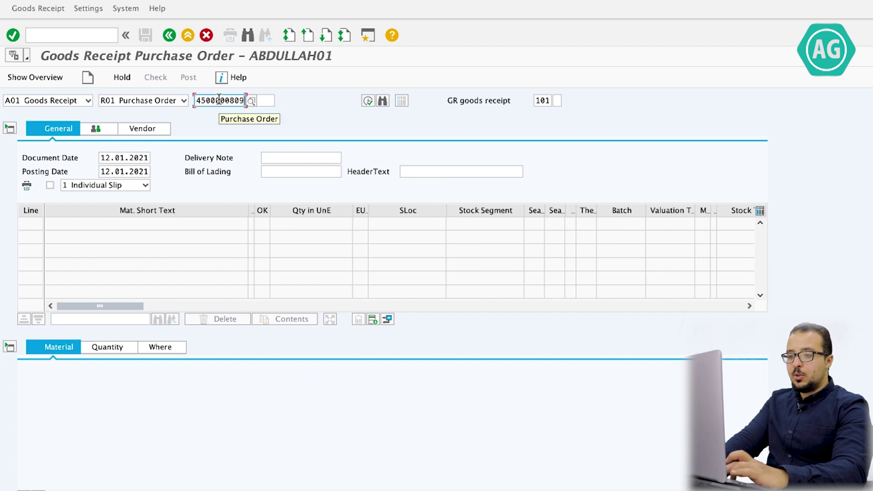
pyautogui.press('Return')
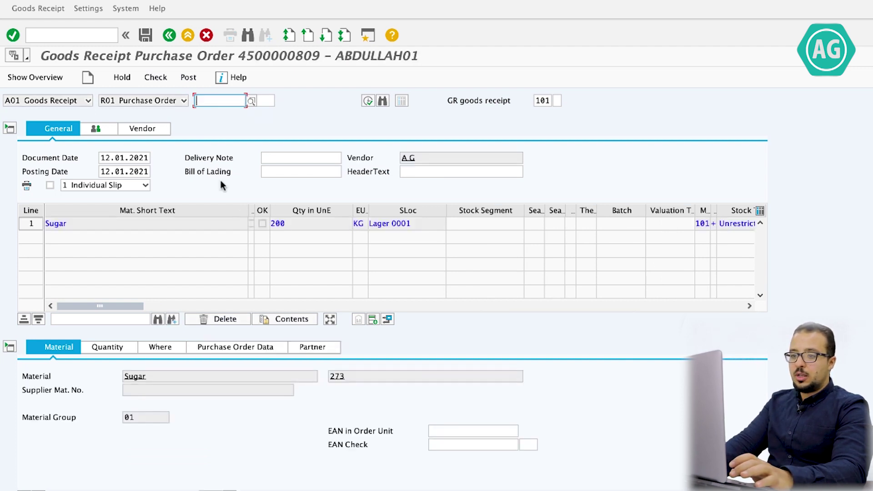
# Collapse the item details and mark the sugar line as OK for receipt
pyautogui.click(10, 347)
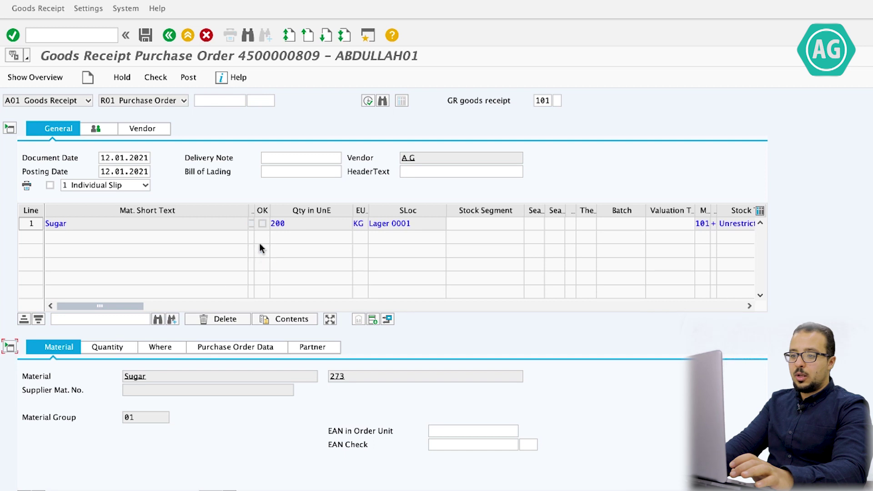
pyautogui.click(262, 223)
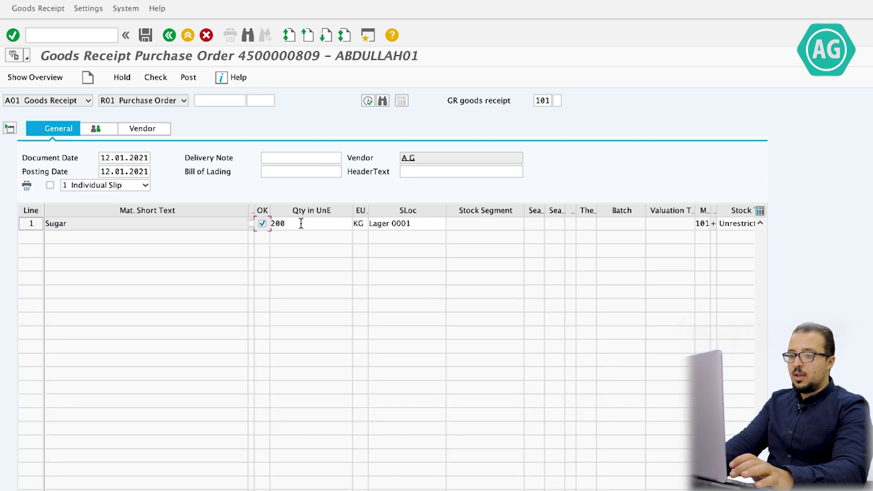
pyautogui.click(317, 224)
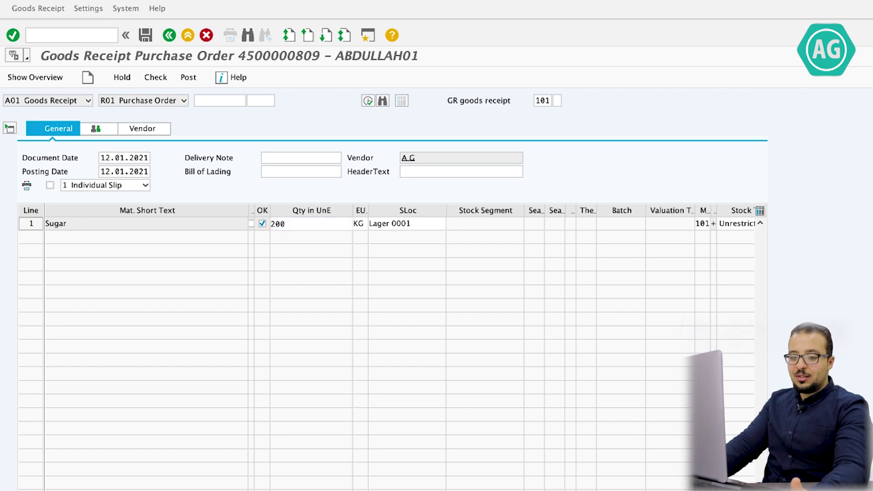
pyautogui.press('Return')
# Examine the sugar item's movement type and special stock indicator in its Where details
pyautogui.click(154, 353)
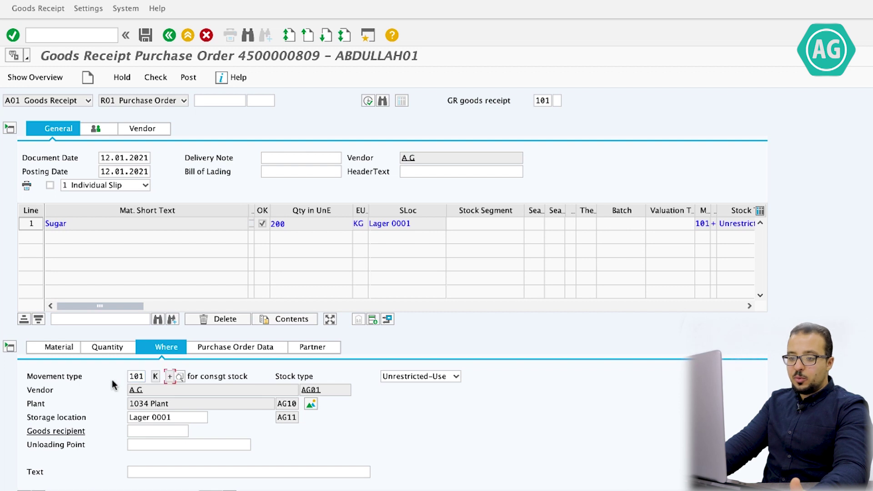
pyautogui.click(155, 376)
pyautogui.moveTo(187, 377); pyautogui.dragTo(249, 376)
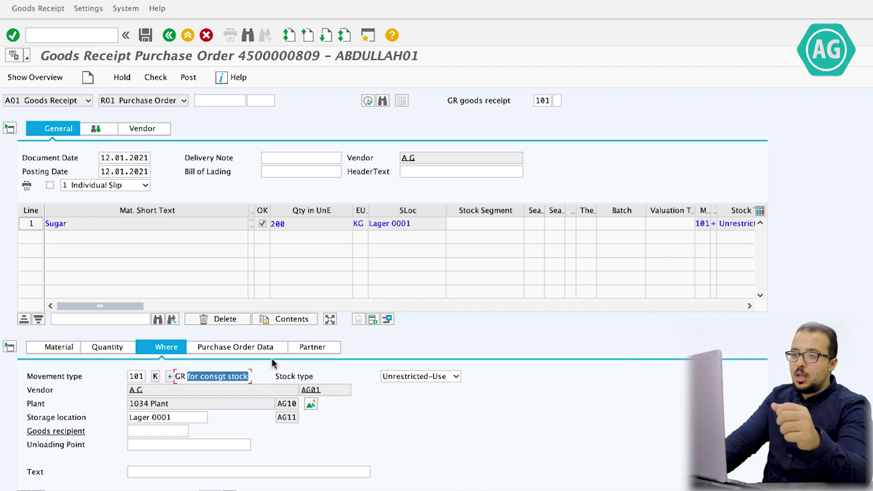
# Check the goods receipt for the consignment purchase order and post it
pyautogui.click(155, 77)
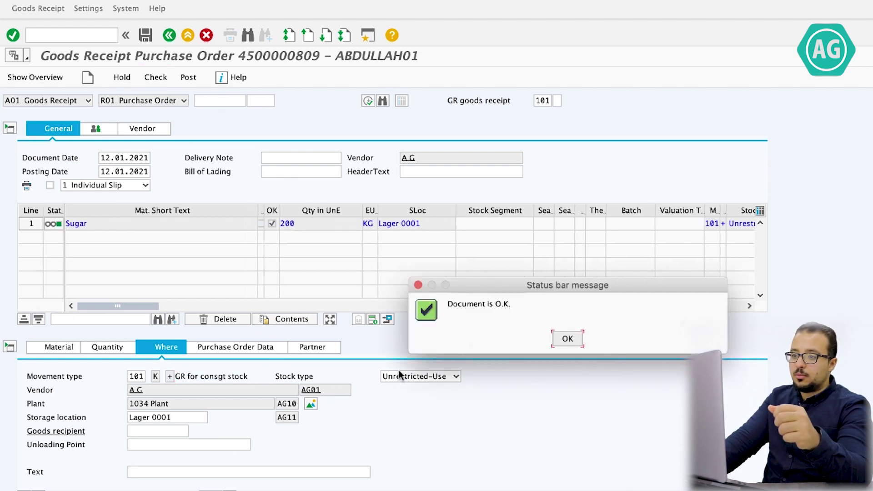
pyautogui.click(568, 339)
pyautogui.click(188, 77)
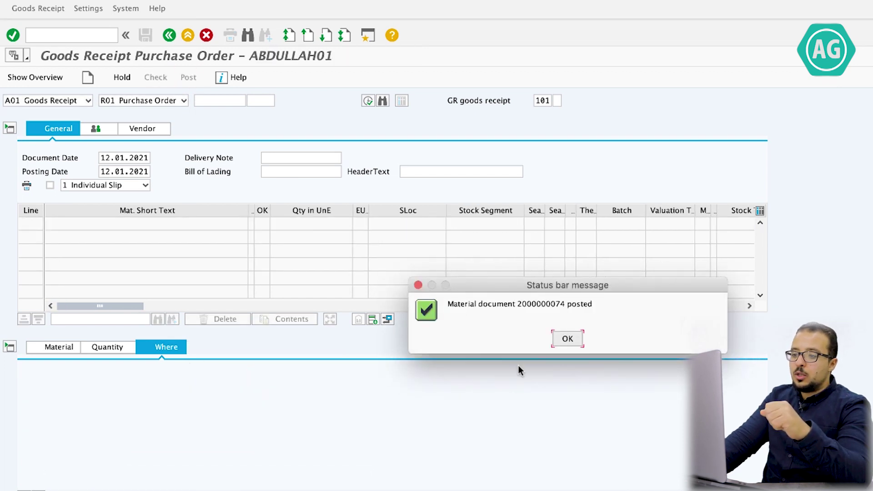
pyautogui.click(567, 340)
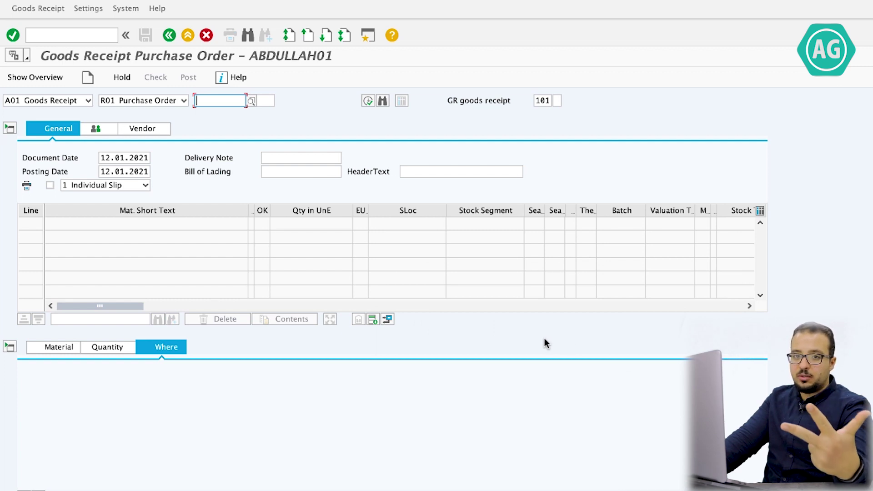
# Switch to A04 Display to show the posted material document of the goods receipt
pyautogui.click(78, 99)
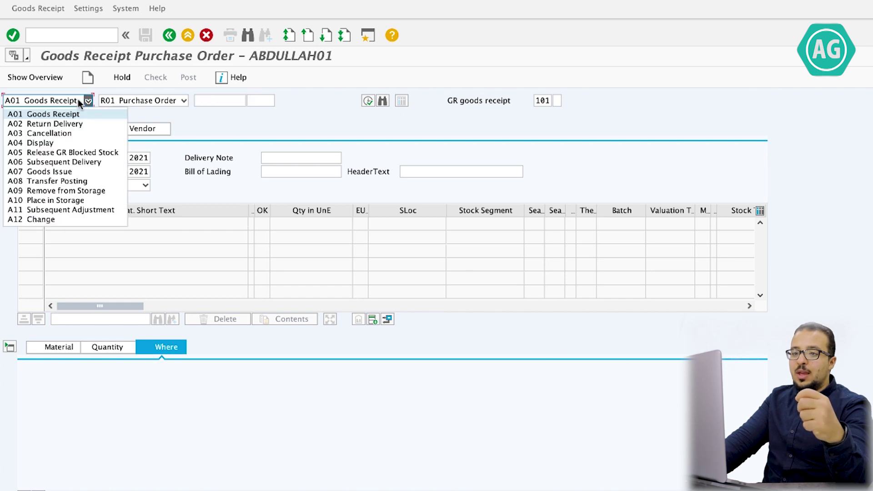
pyautogui.click(89, 113)
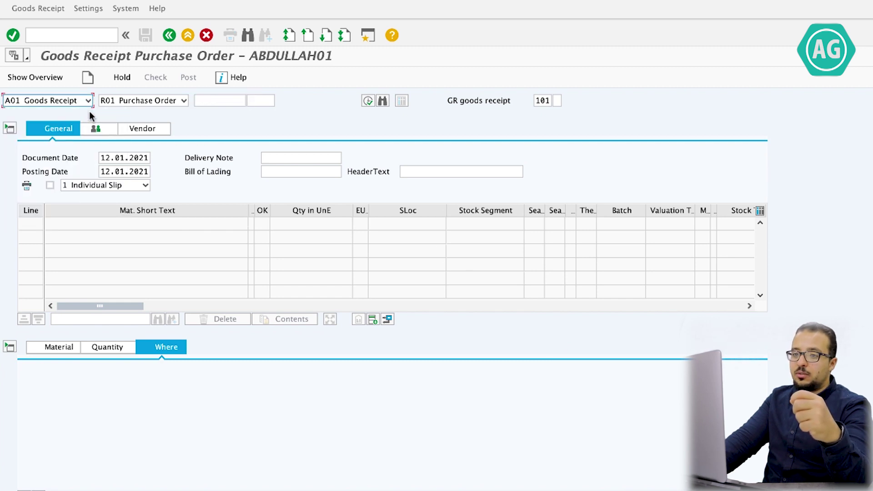
pyautogui.click(45, 100)
pyautogui.click(39, 143)
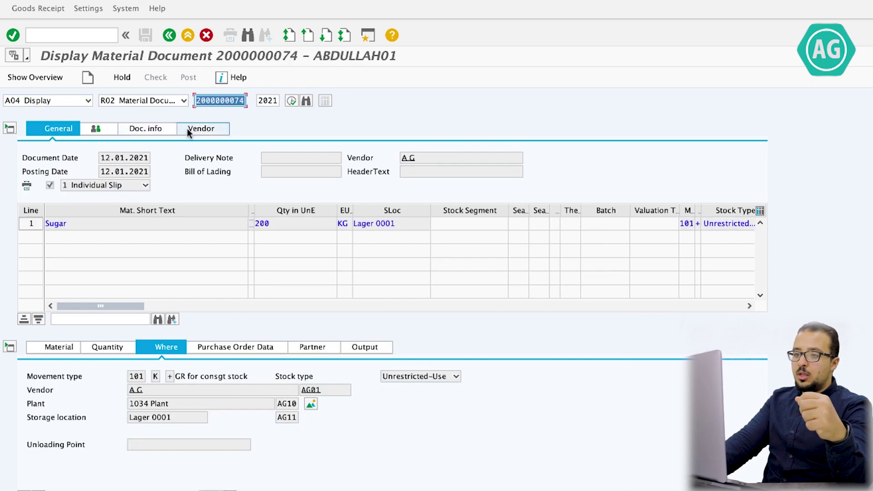
# Look up the FI documents of the material document in its document info
pyautogui.click(187, 128)
pyautogui.click(141, 128)
pyautogui.click(411, 159)
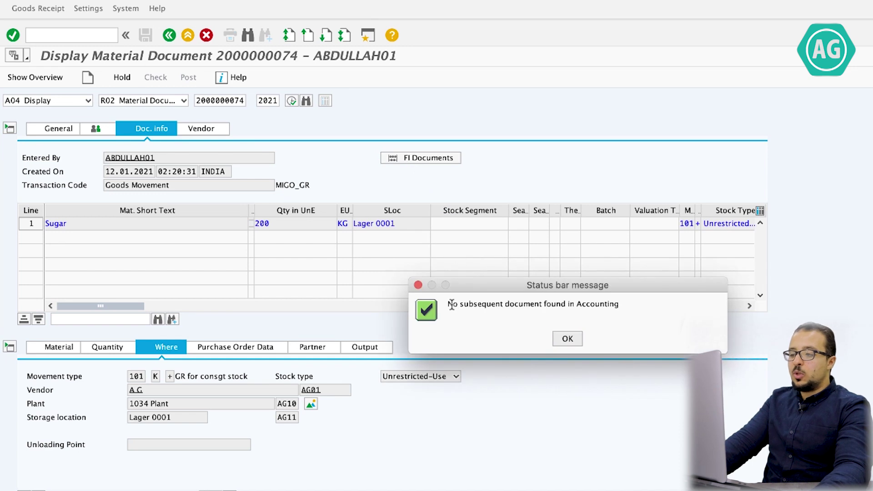
pyautogui.moveTo(452, 304); pyautogui.dragTo(618, 307)
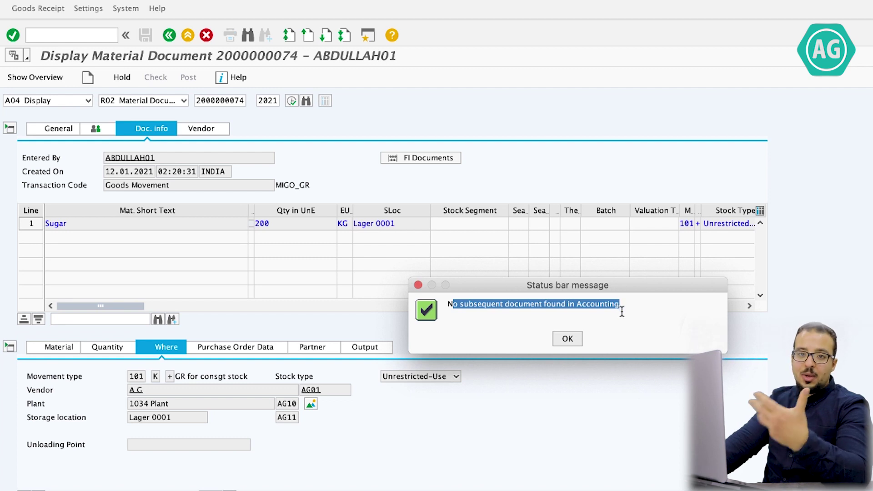
pyautogui.click(567, 341)
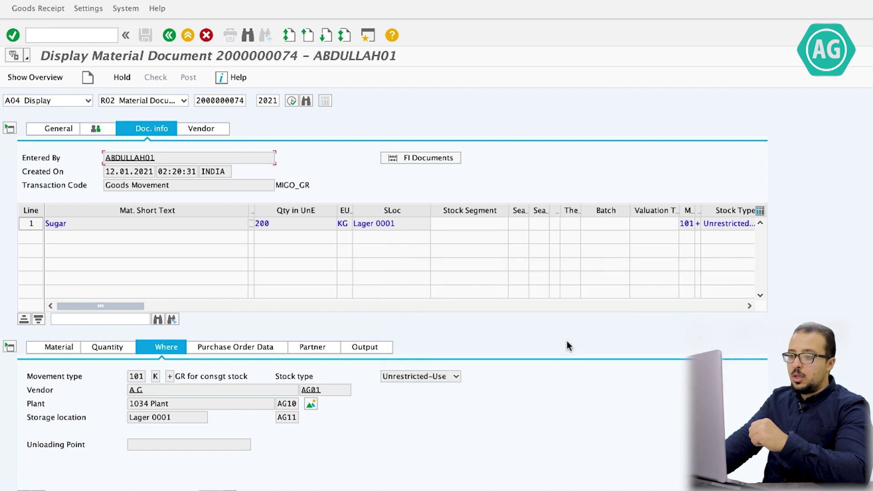
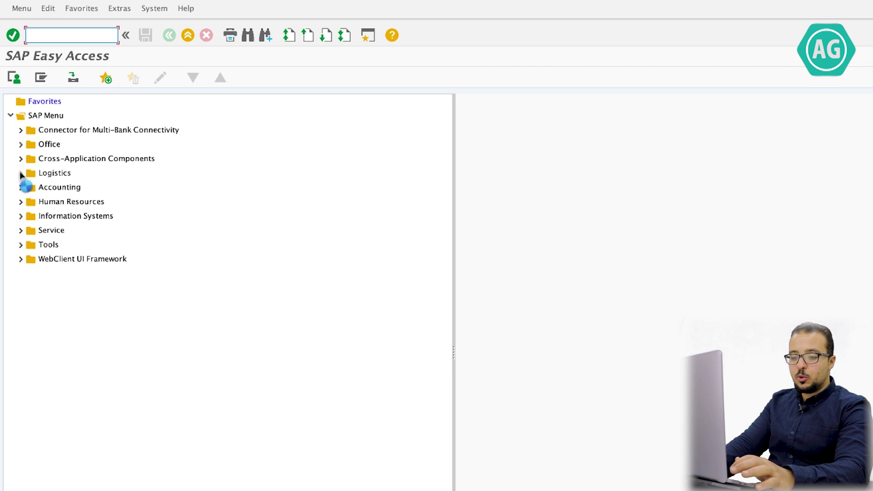
# Open the MMBE Stock Overview transaction from the Stock folder under Inventory Management's Environment
pyautogui.click(32, 202)
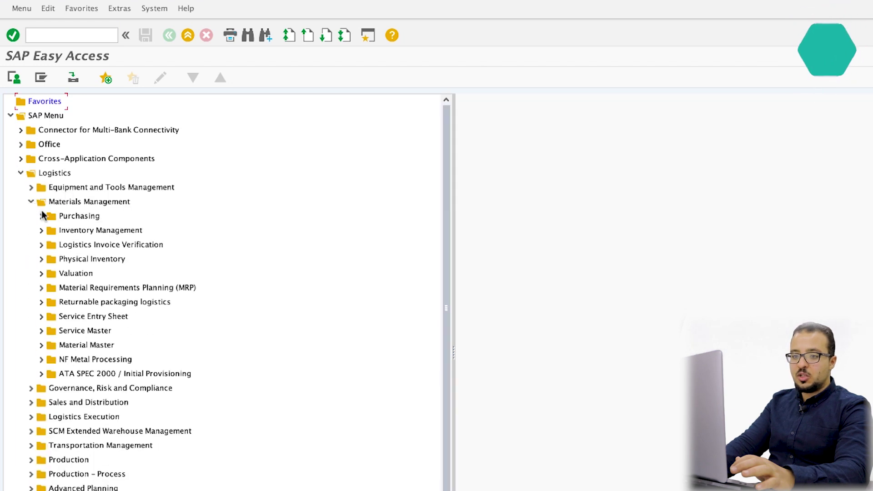
pyautogui.click(41, 231)
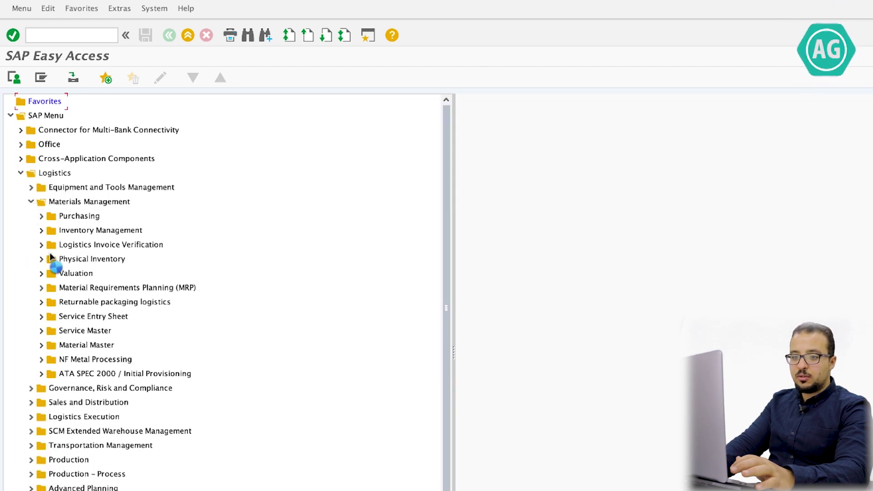
pyautogui.scroll(-1, 52, 302)
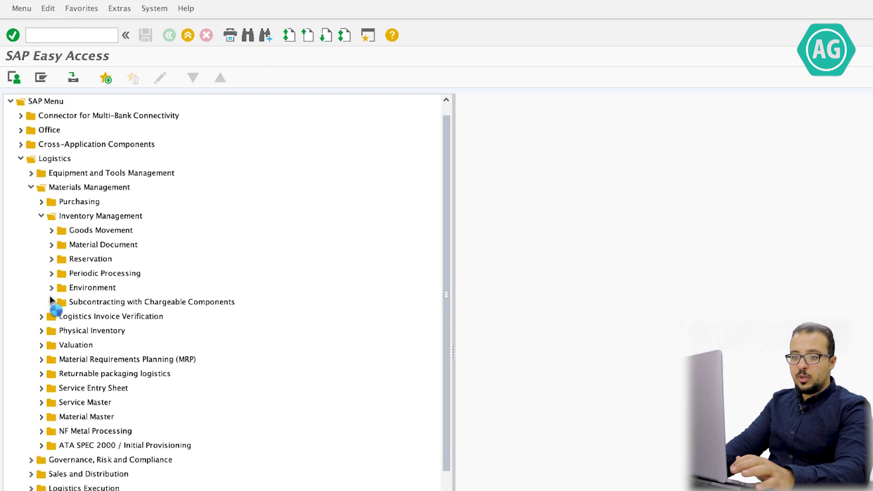
pyautogui.click(51, 302)
pyautogui.click(51, 287)
pyautogui.scroll(-1, 51, 319)
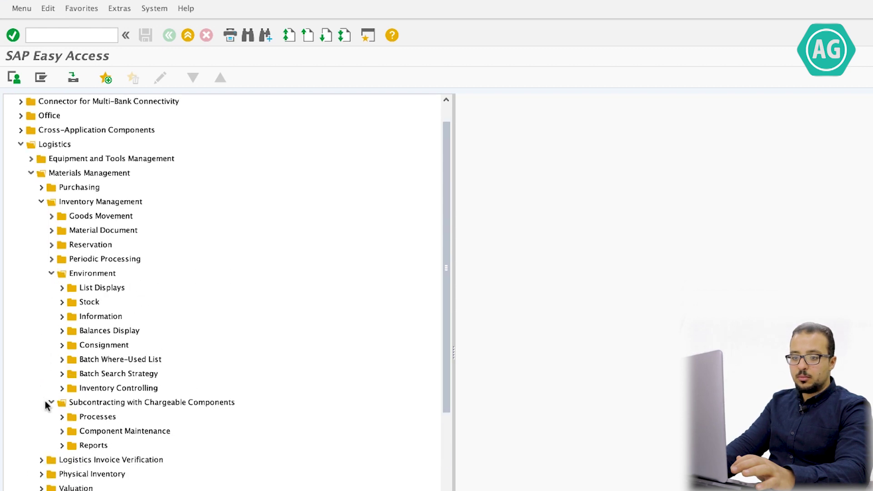
pyautogui.click(51, 401)
pyautogui.click(62, 302)
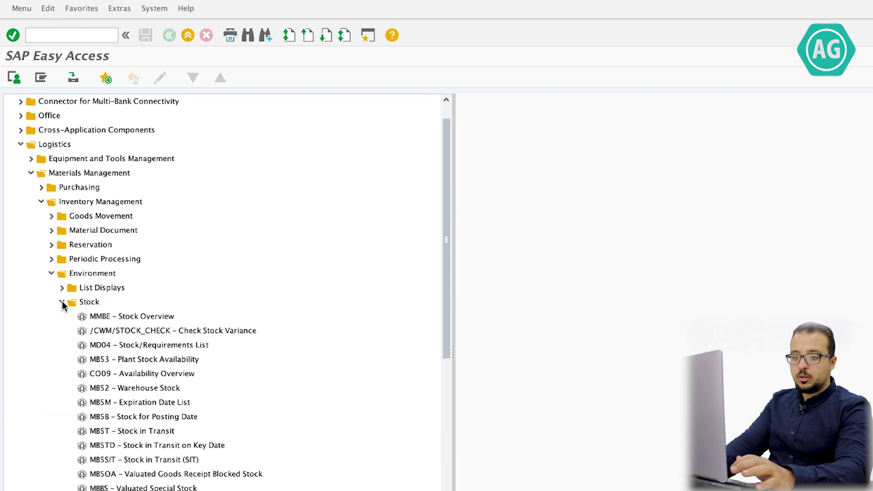
pyautogui.click(144, 318)
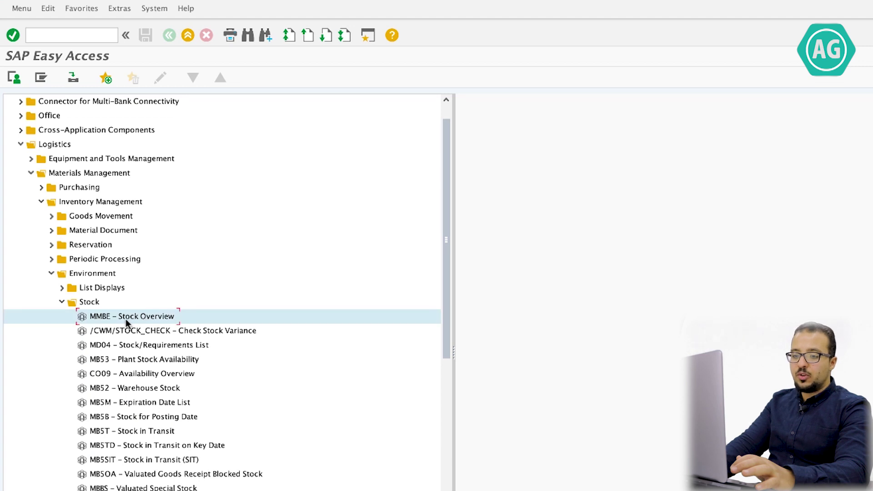
pyautogui.doubleClick(123, 316)
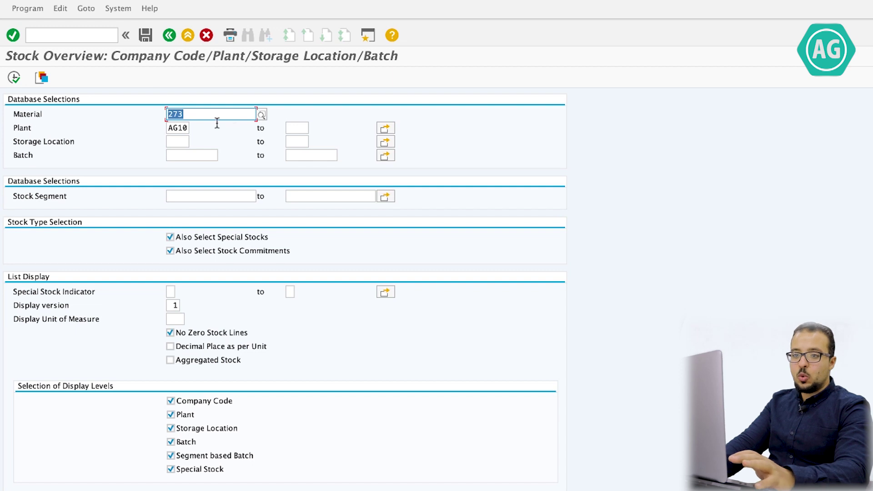
# Run the stock overview for material 273 in plant AG10, examine its vendor consignment stock, and return to the SAP Easy Access tree
pyautogui.click(14, 77)
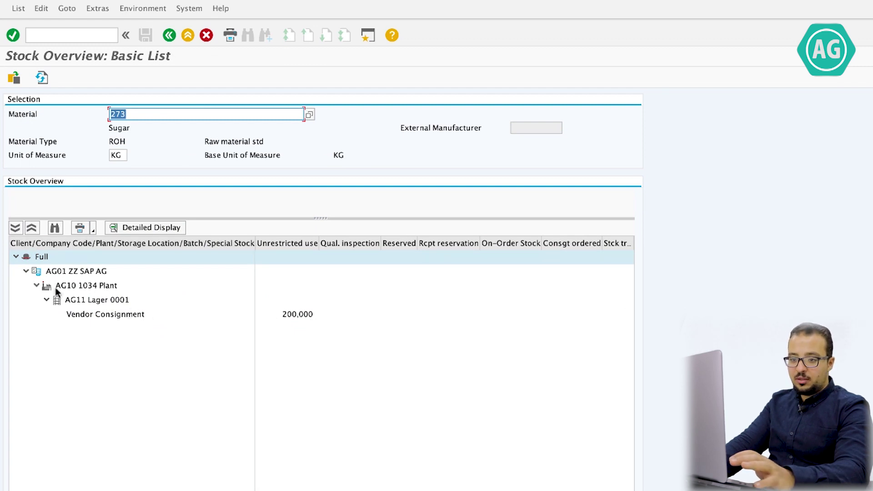
pyautogui.click(89, 316)
pyautogui.click(300, 315)
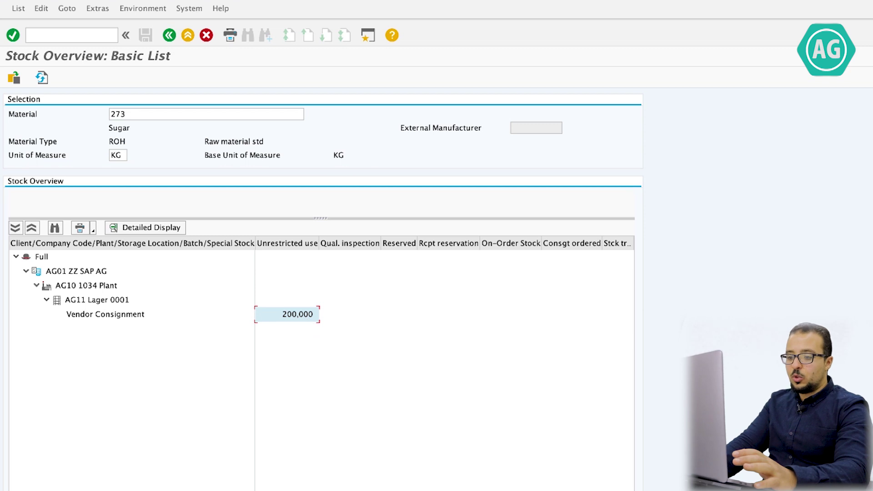
pyautogui.press('Home')
pyautogui.hscroll(10, 318, 282)
pyautogui.hscroll(-10, 318, 282)
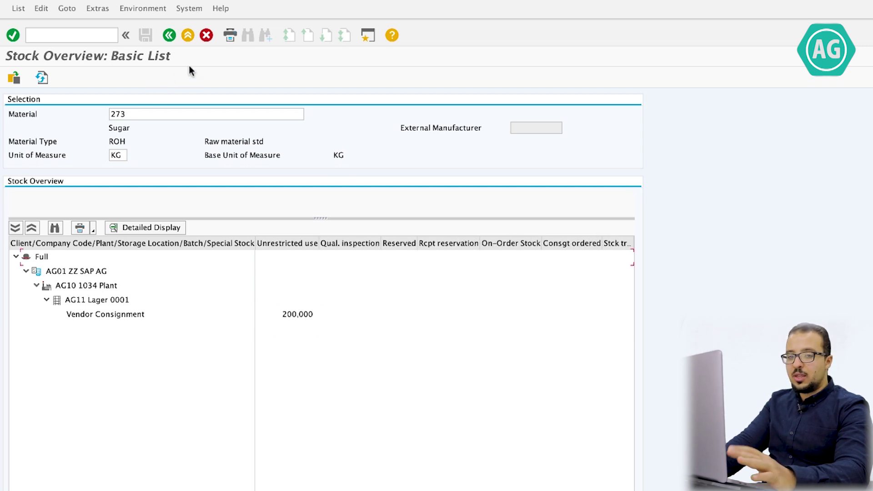
pyautogui.click(169, 35)
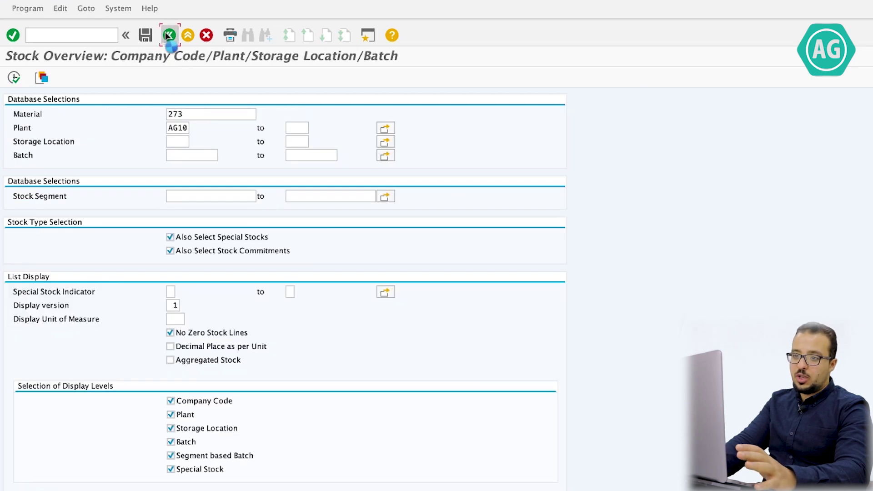
pyautogui.click(165, 32)
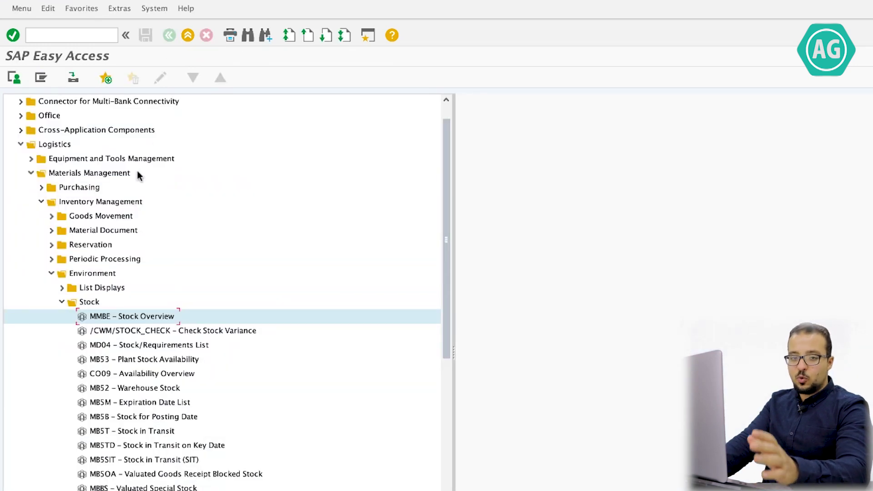
# Open the MB54 Stock transaction from Consignment from Supplier in Inventory Management's Environment folder
pyautogui.click(60, 302)
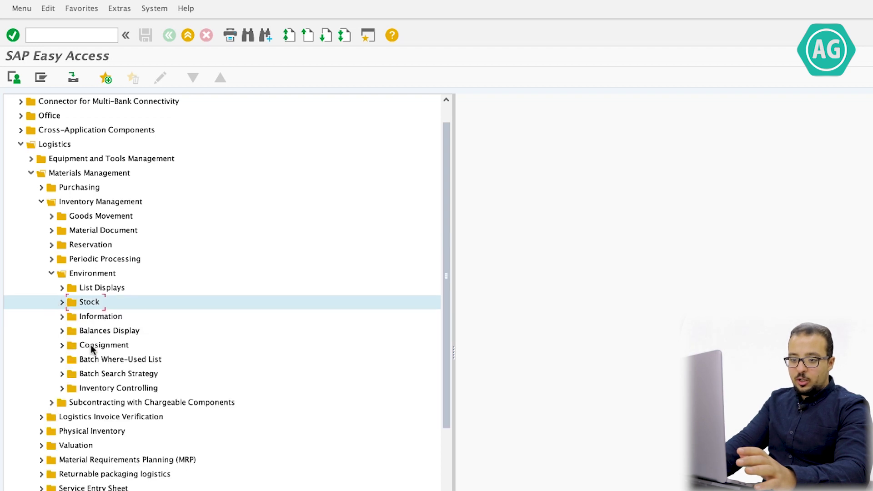
pyautogui.click(90, 345)
pyautogui.click(62, 345)
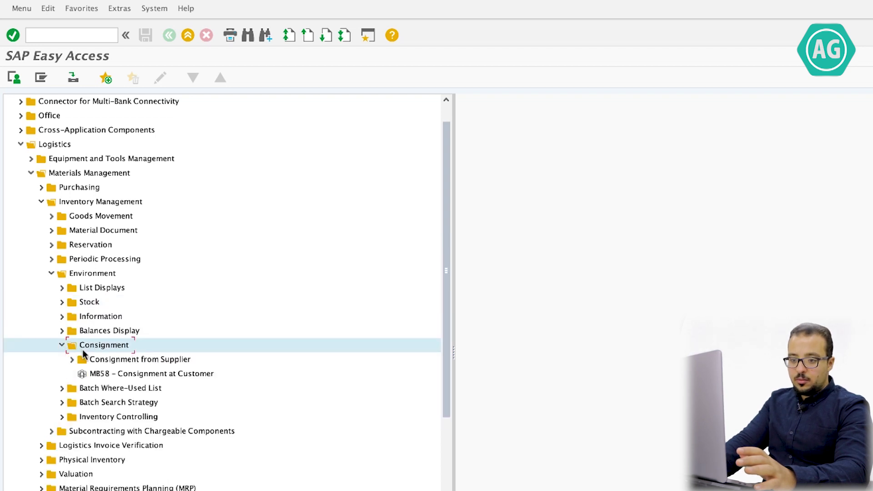
pyautogui.click(125, 359)
pyautogui.click(71, 359)
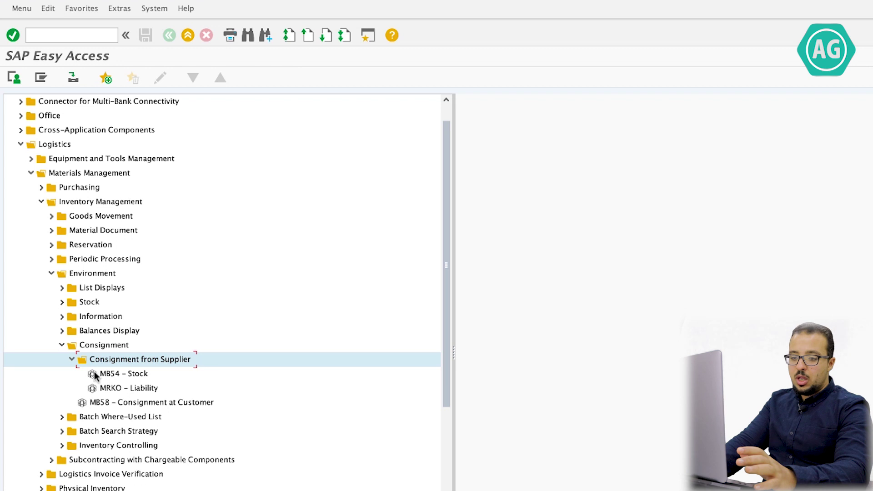
pyautogui.doubleClick(118, 372)
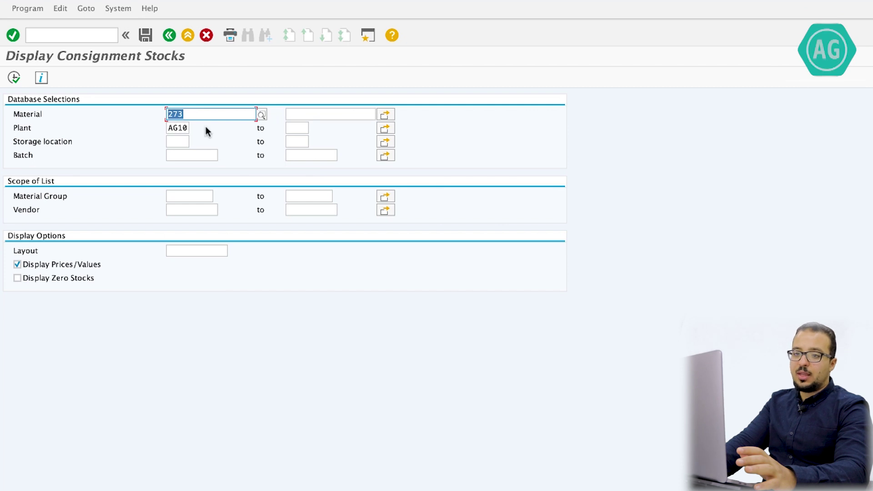
# Display the consignment stocks of material 273 in plant AG10, examine price, total value and storage location, and leave the report
pyautogui.click(14, 78)
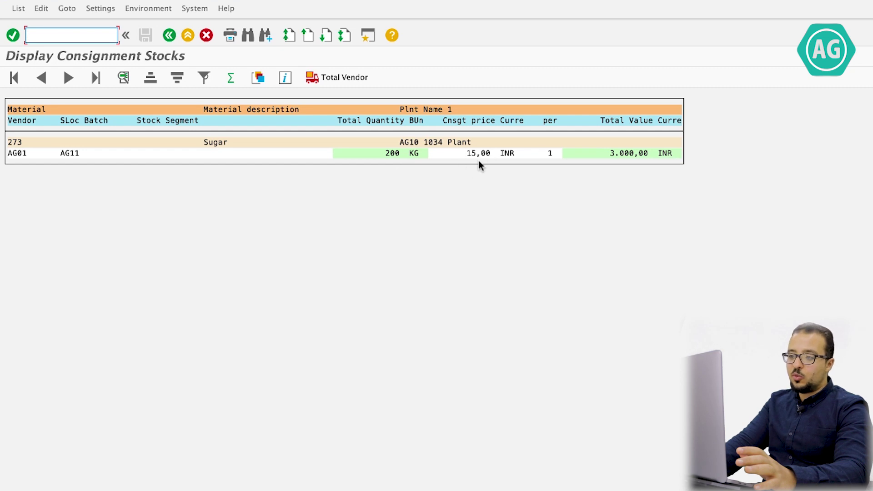
pyautogui.click(519, 154)
pyautogui.moveTo(599, 155); pyautogui.dragTo(648, 160)
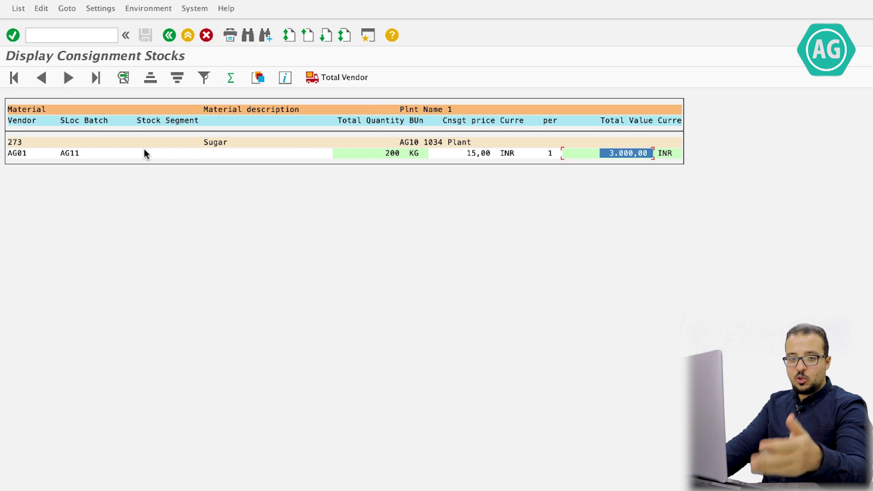
pyautogui.click(69, 157)
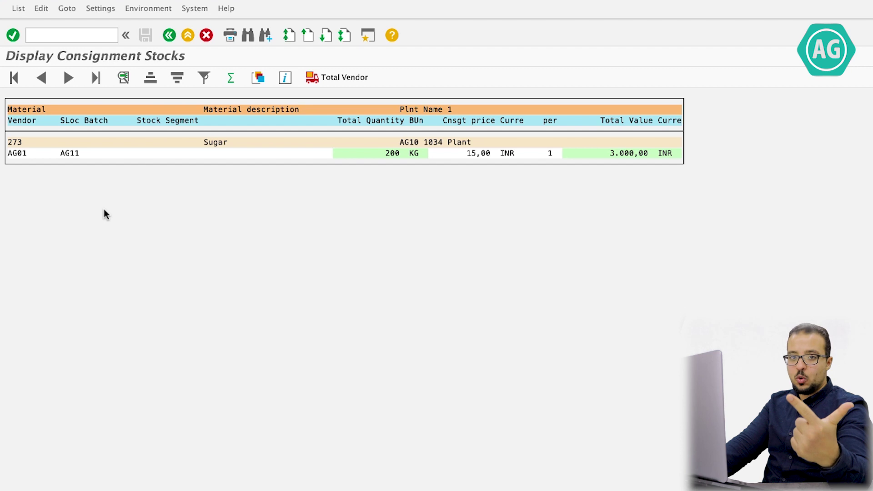
pyautogui.click(173, 38)
pyautogui.click(171, 36)
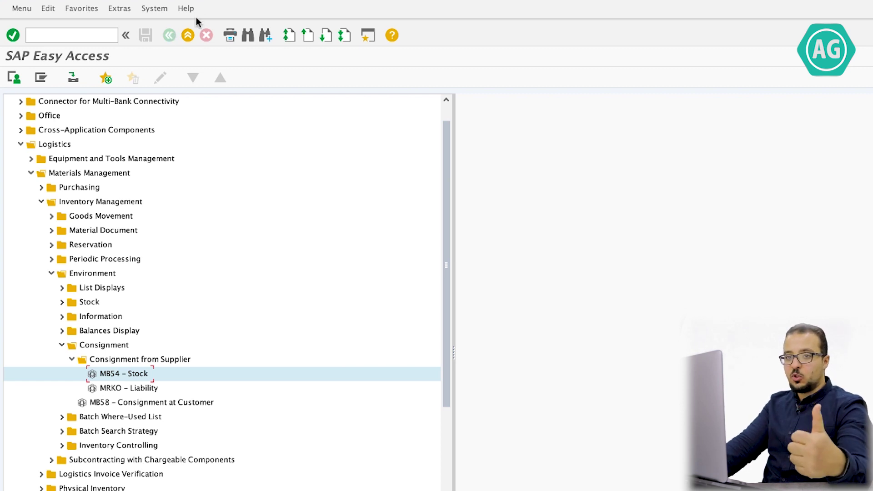
# Return to the displayed material document and switch its transaction to A07 Goods Issue
pyautogui.click(108, 35)
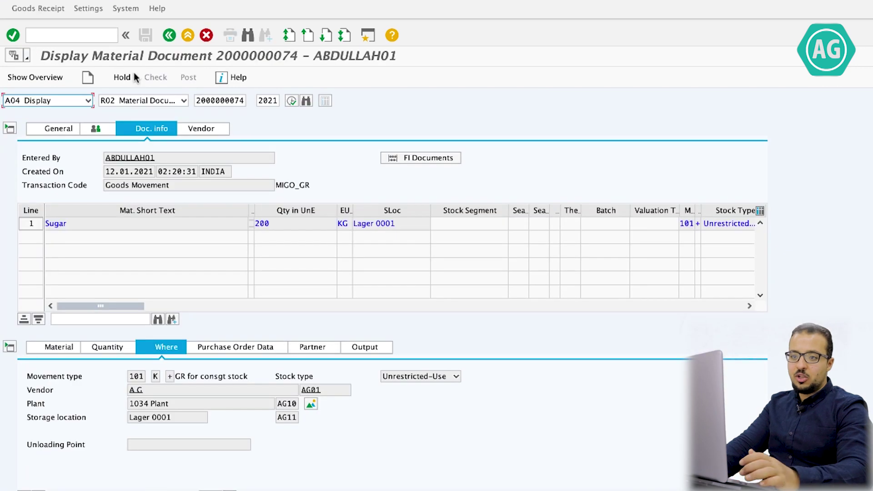
pyautogui.click(51, 101)
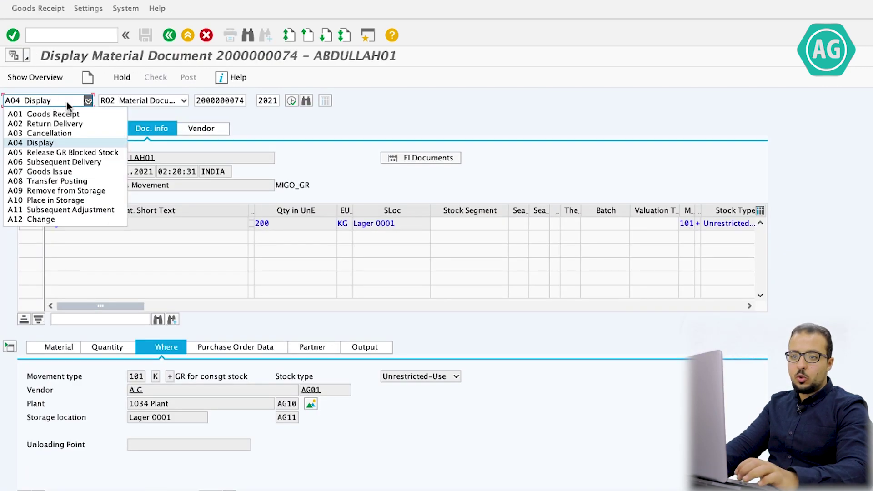
pyautogui.click(51, 172)
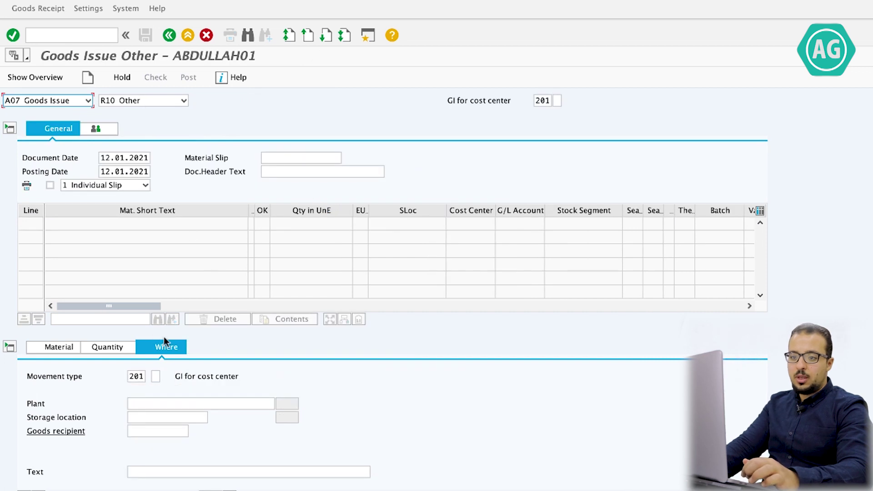
# Enter material 273 with a quantity of 50 as the goods issue item
pyautogui.click(59, 348)
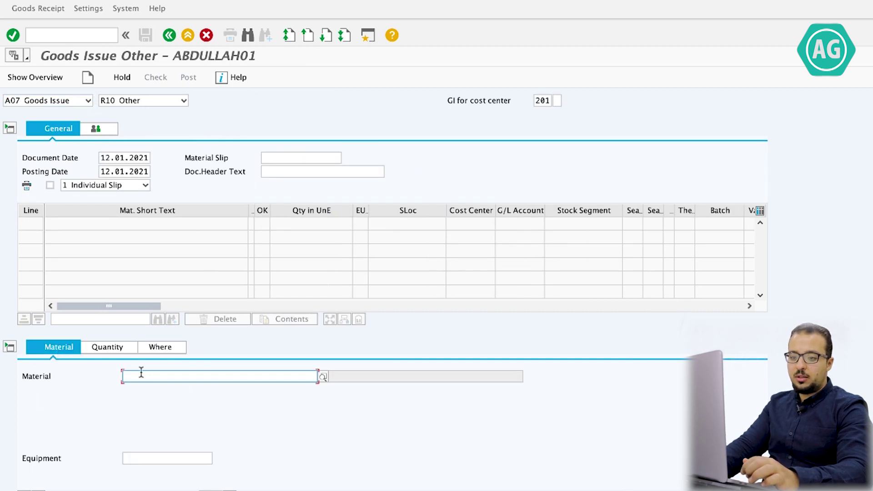
pyautogui.write('273')
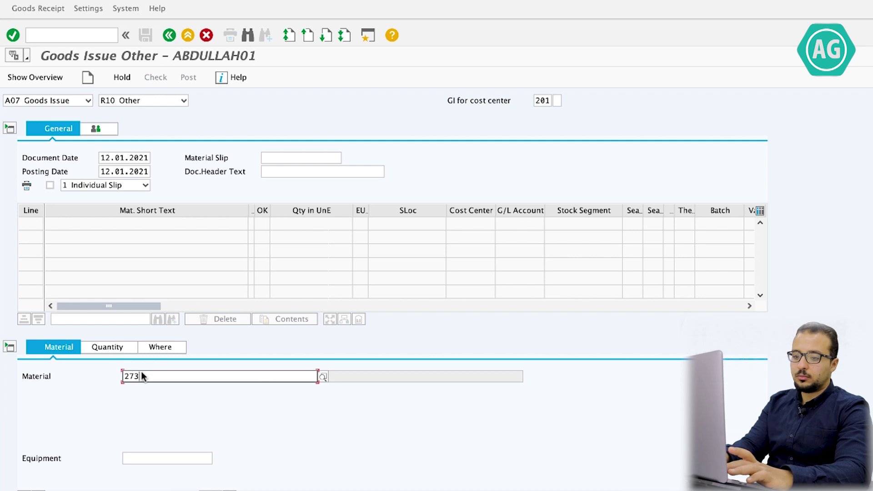
pyautogui.press('Return')
pyautogui.click(114, 347)
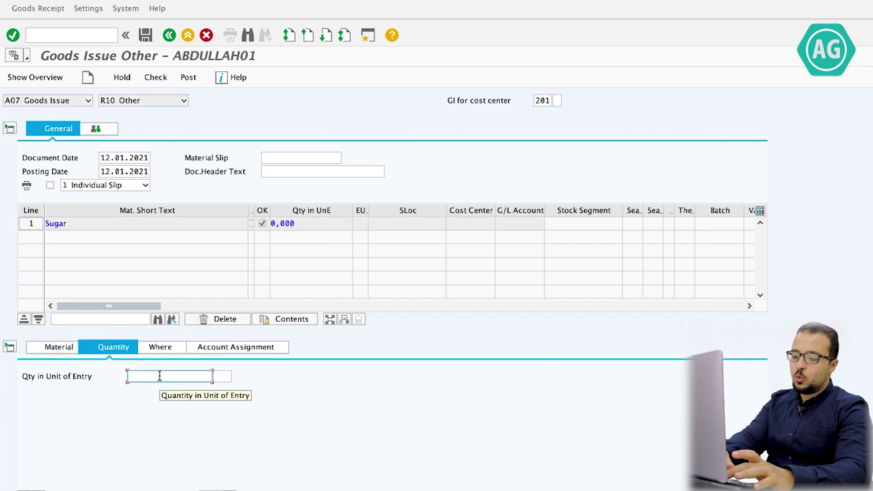
pyautogui.write('50')
pyautogui.press('Return')
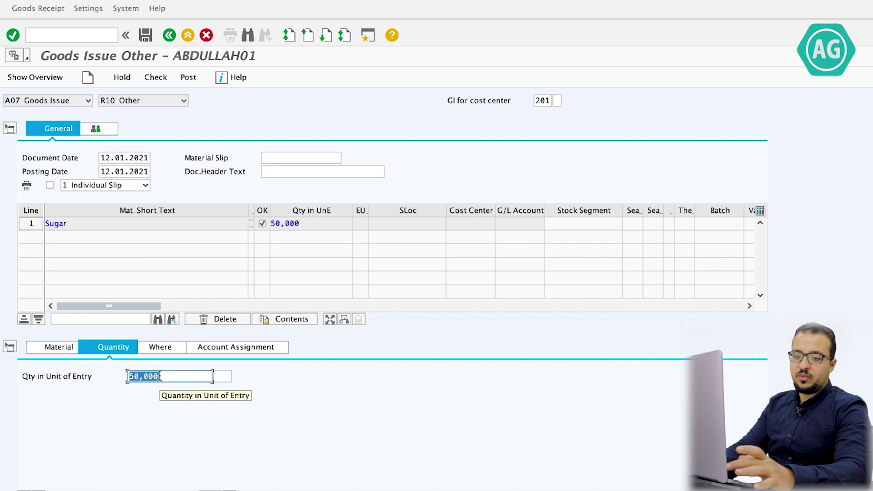
# Set the item's plant to AG10 and storage location to AG11, and add special stock indicator K to movement type 201
pyautogui.click(167, 348)
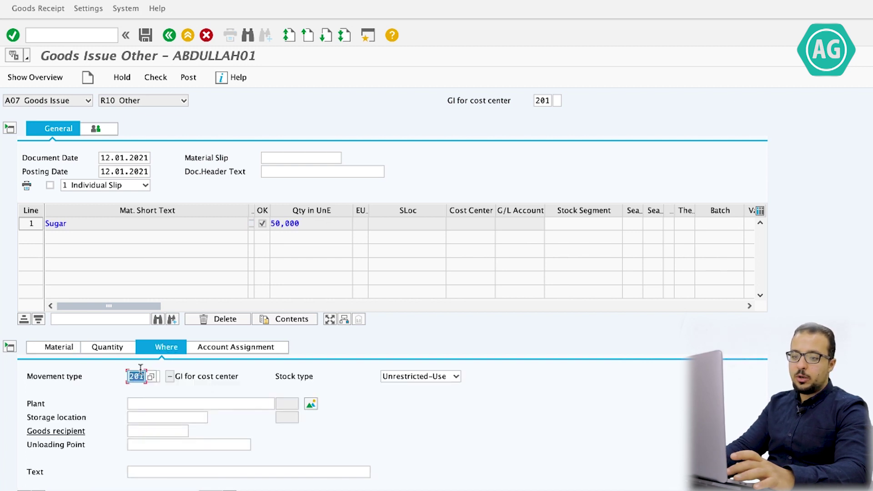
pyautogui.click(164, 401)
pyautogui.write('AG')
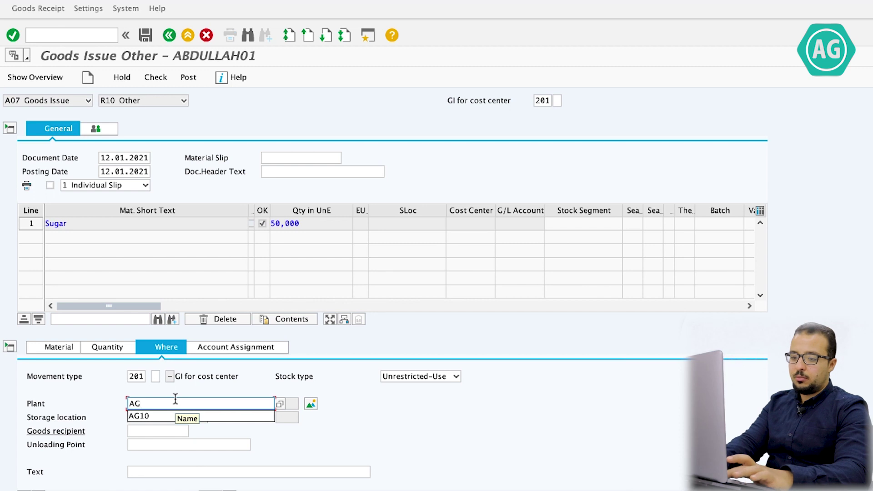
pyautogui.write('10')
pyautogui.click(161, 417)
pyautogui.write('AG11')
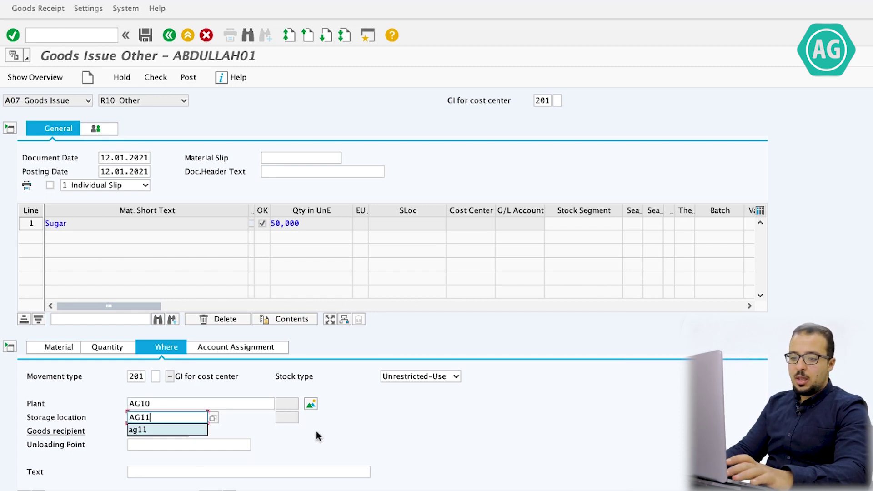
pyautogui.press('Escape')
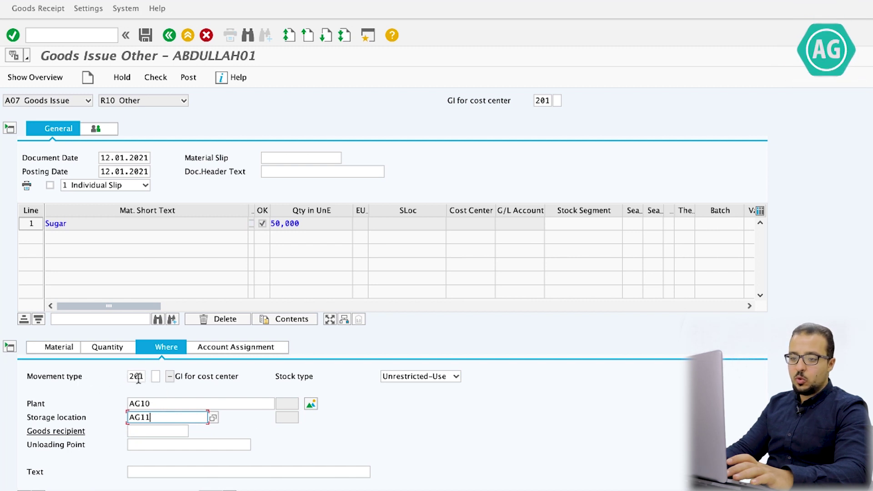
pyautogui.click(155, 378)
pyautogui.write('K')
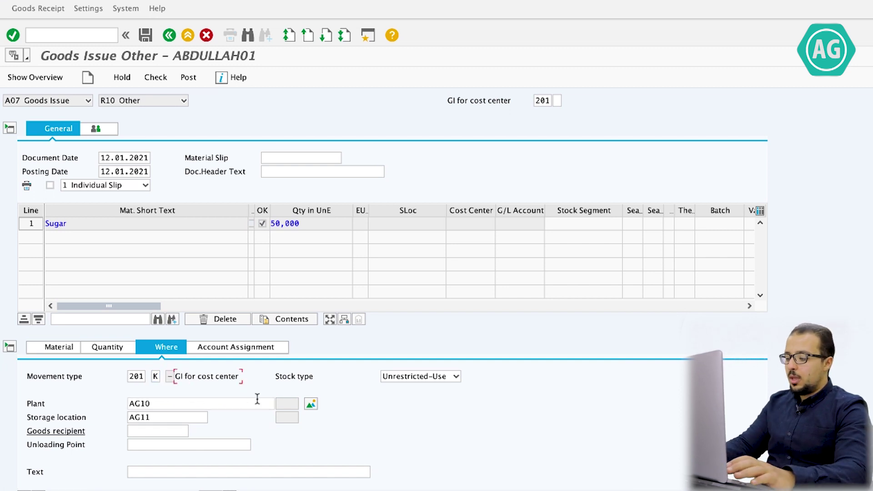
# Assign the goods issue item to cost center 1, check the document, and close the message log
pyautogui.click(236, 348)
pyautogui.click(123, 403)
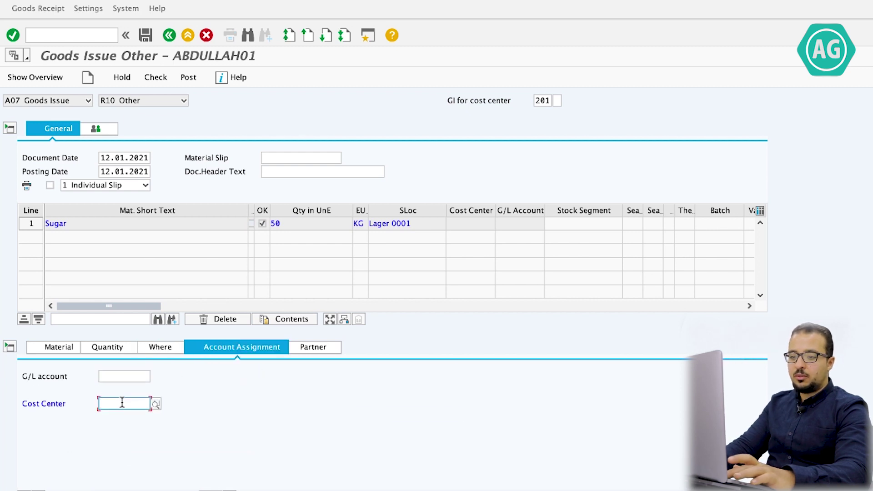
pyautogui.write('1')
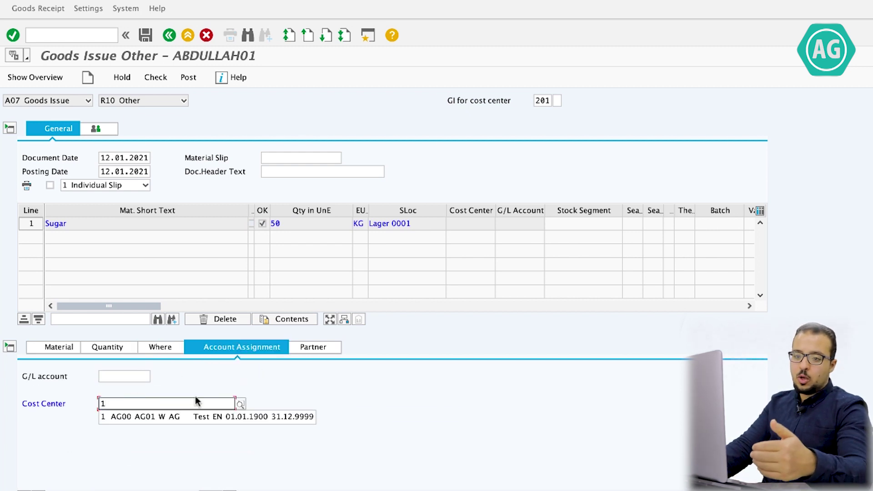
pyautogui.click(139, 416)
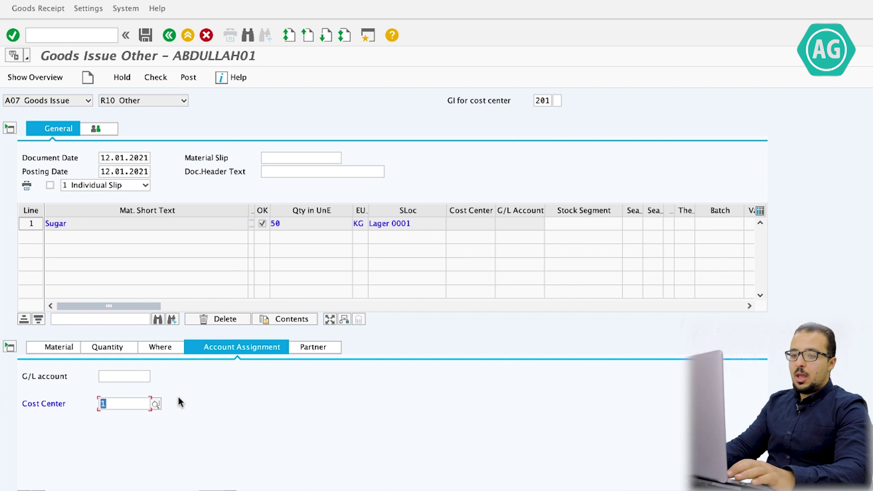
pyautogui.press('Return')
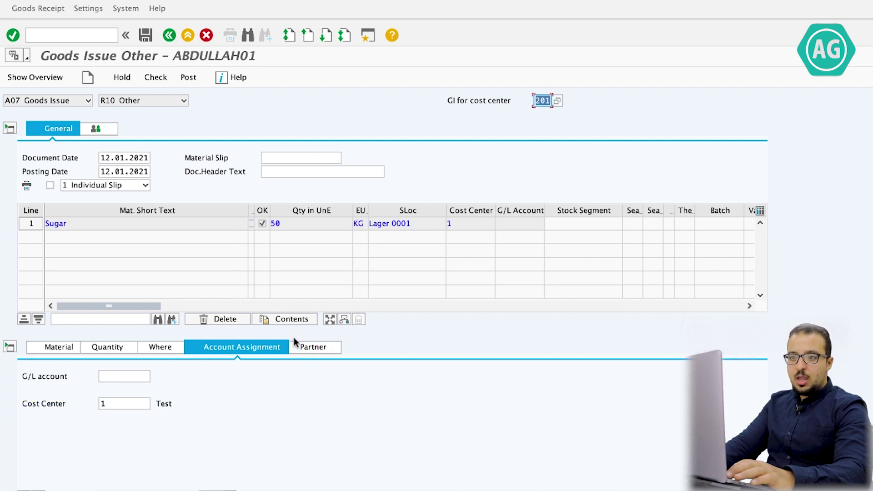
pyautogui.click(156, 77)
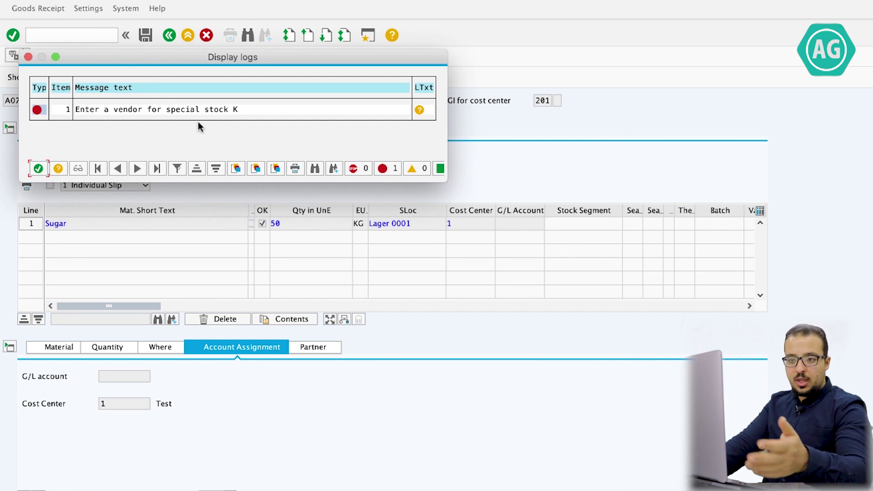
pyautogui.click(39, 168)
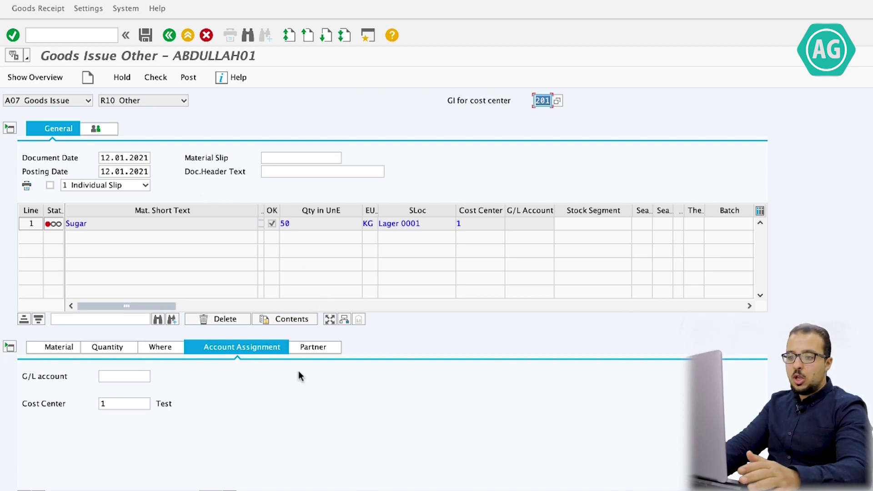
# Enter AG01 as the item's partner vendor and check the goods issue again
pyautogui.click(315, 348)
pyautogui.write('AG1')
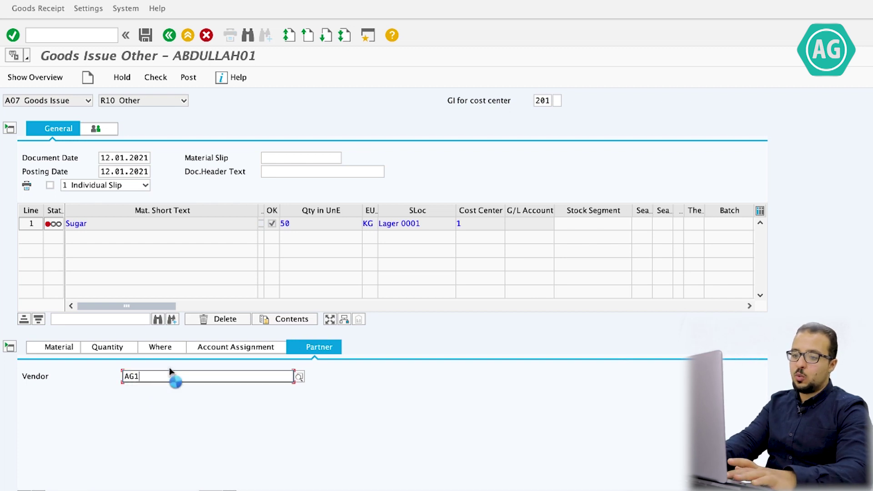
pyautogui.press('BackSpace')
pyautogui.write('0')
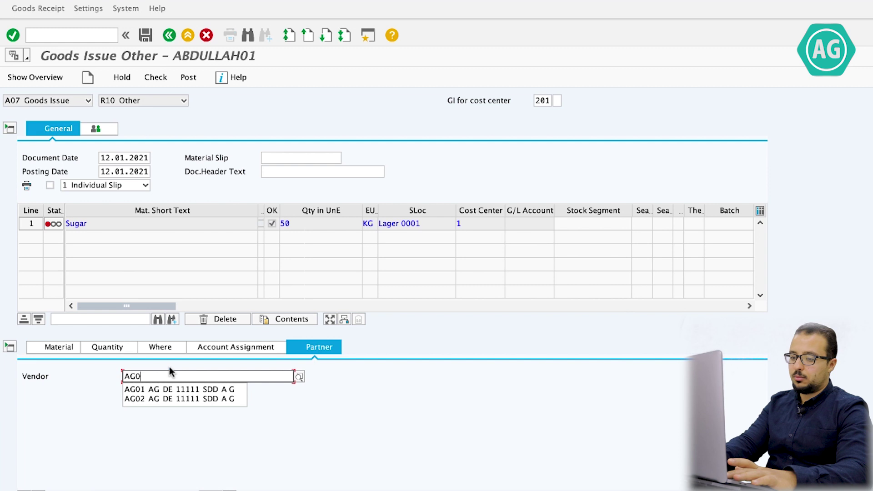
pyautogui.press('Return')
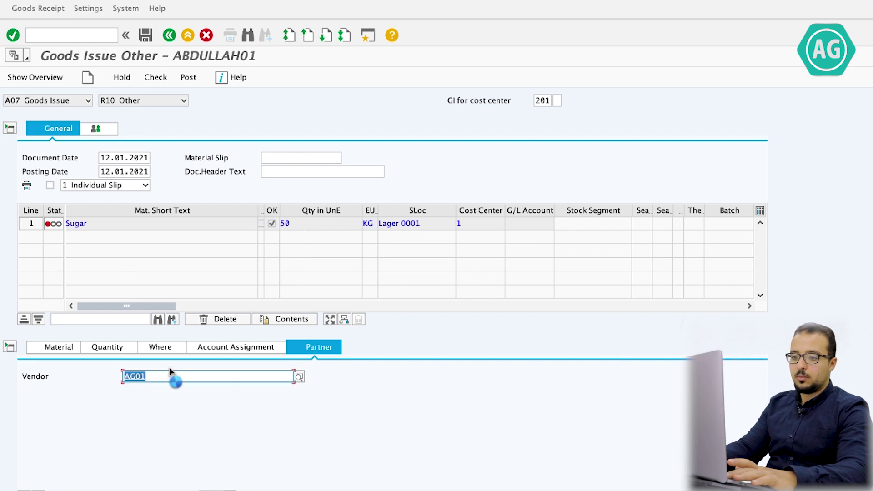
pyautogui.click(157, 78)
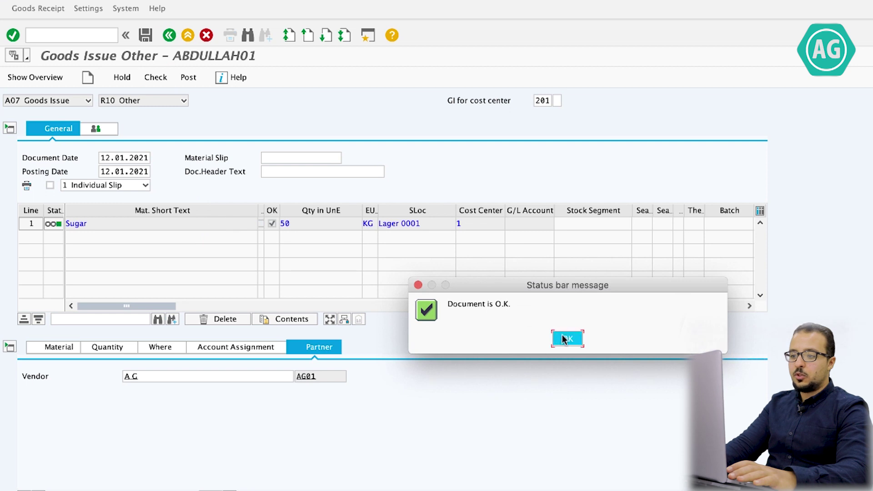
# Post the checked goods issue for cost center 1 and close the posting message
pyautogui.click(564, 337)
pyautogui.click(187, 78)
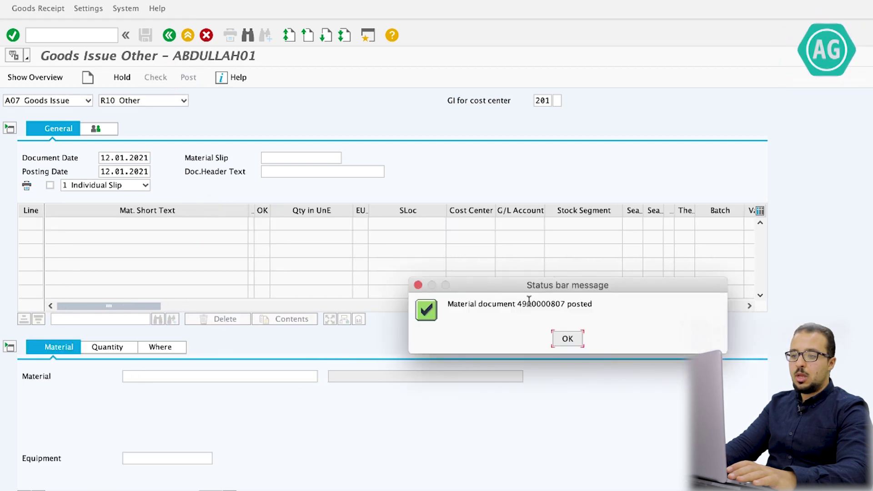
pyautogui.click(569, 339)
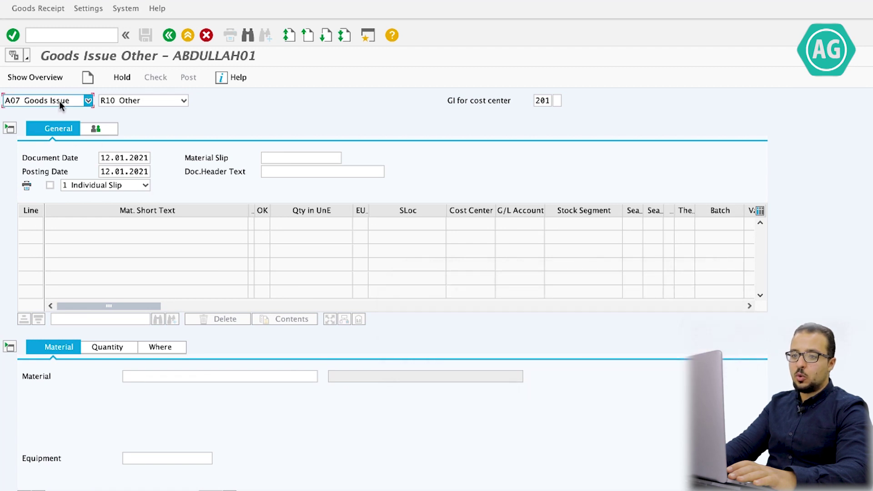
# Display the just-posted material document and open its accounting document from the document info
pyautogui.click(89, 100)
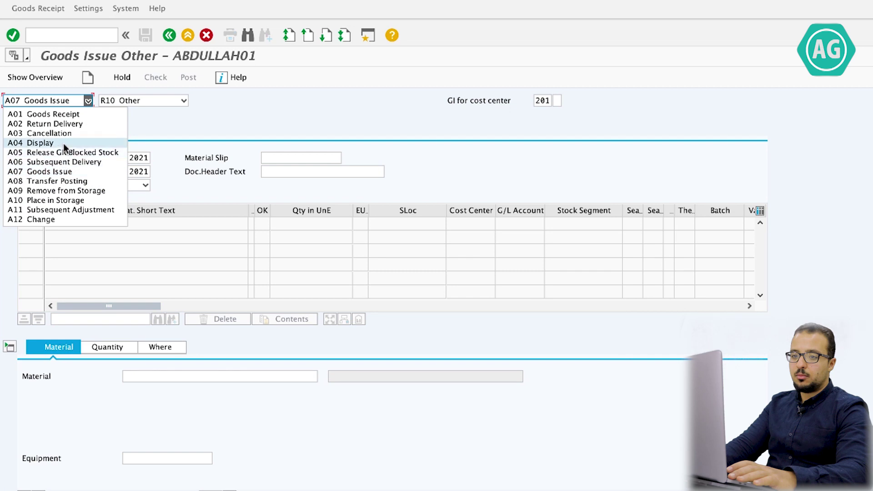
pyautogui.click(64, 143)
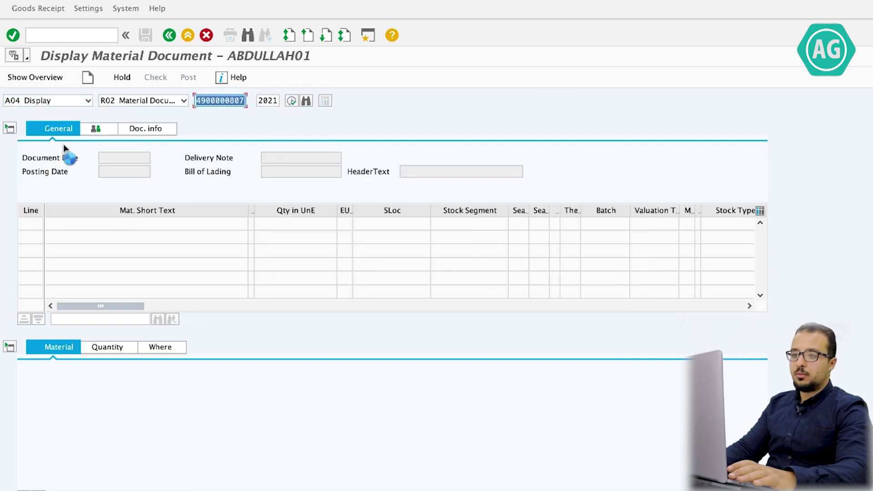
pyautogui.click(159, 129)
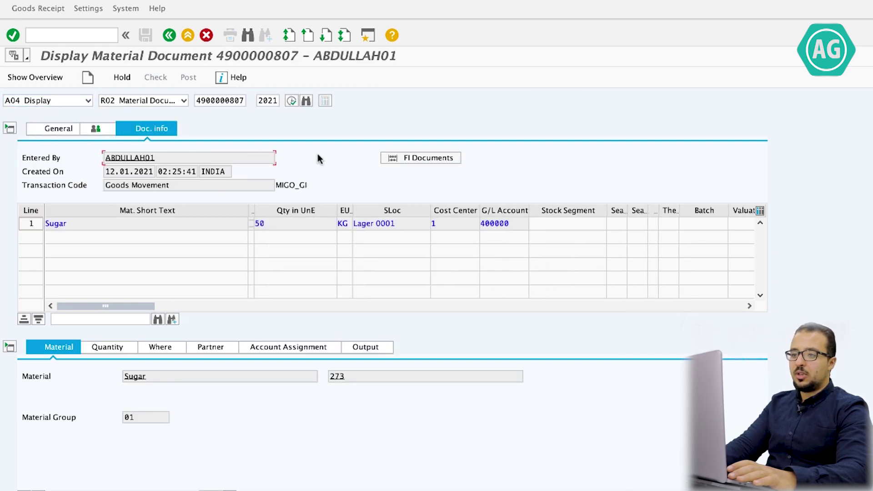
pyautogui.click(432, 157)
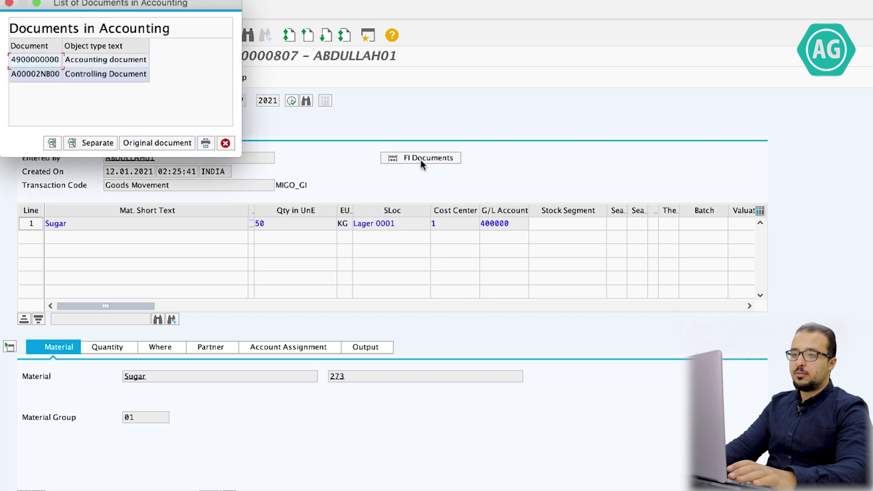
pyautogui.click(91, 59)
pyautogui.doubleClick(91, 59)
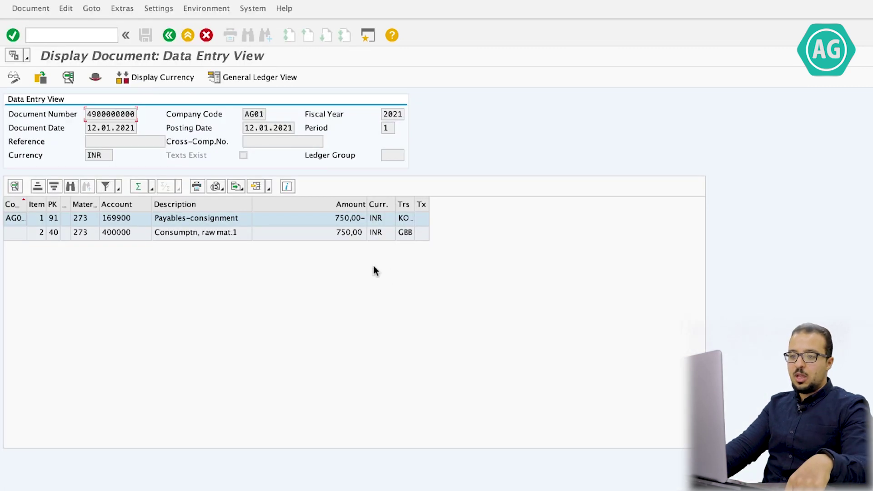
# Examine the consignment payables and raw material consumption items, widening the Transaction column to read their keys, and return to the material document
pyautogui.click(187, 217)
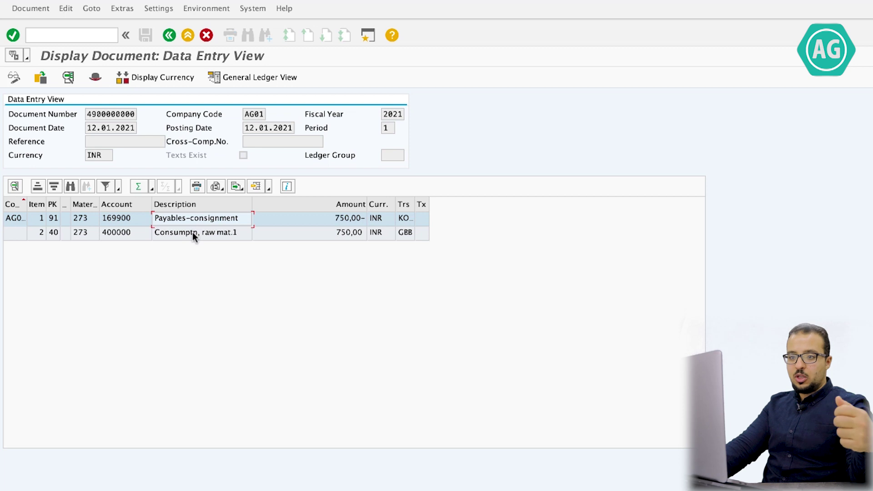
pyautogui.click(193, 232)
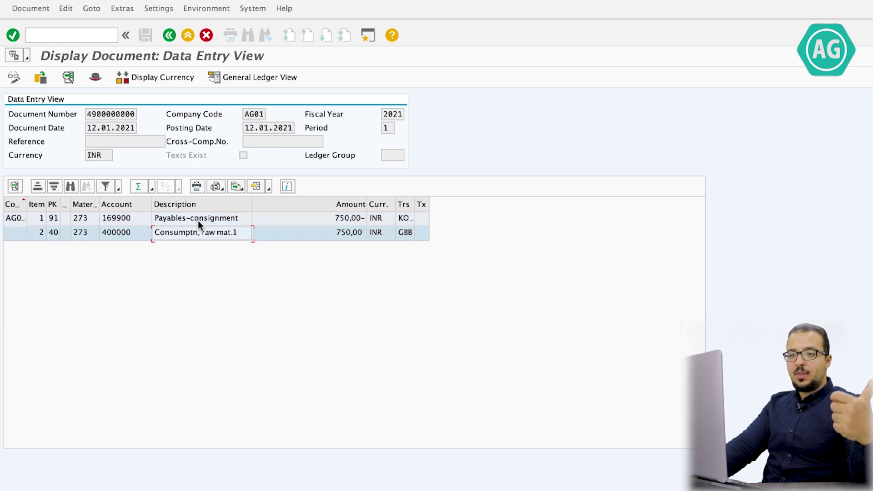
pyautogui.click(198, 220)
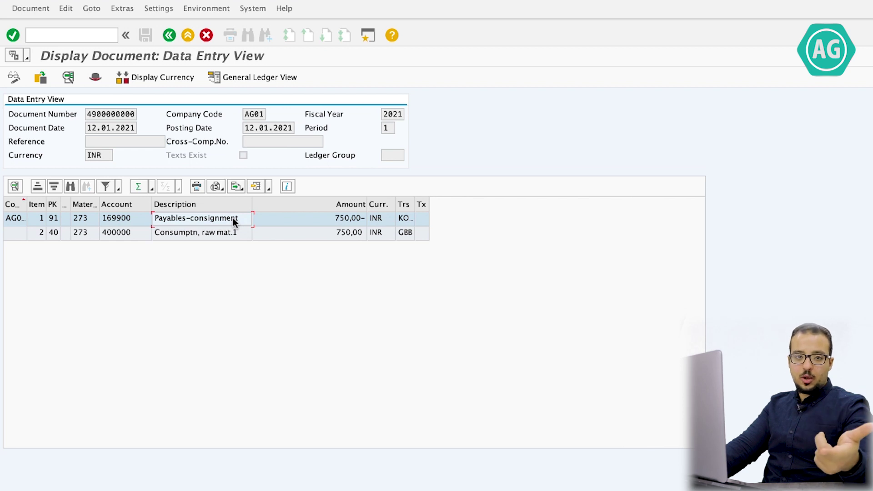
pyautogui.moveTo(418, 205); pyautogui.dragTo(460, 203)
pyautogui.click(416, 219)
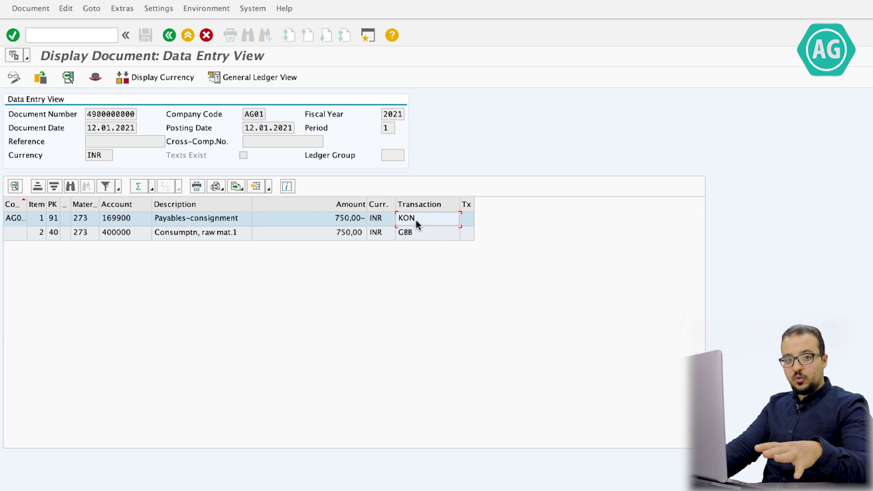
pyautogui.click(203, 234)
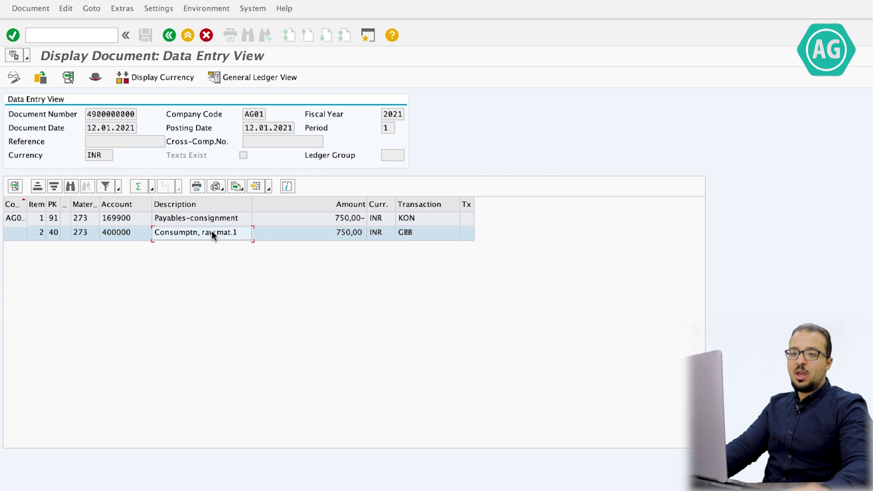
pyautogui.click(228, 220)
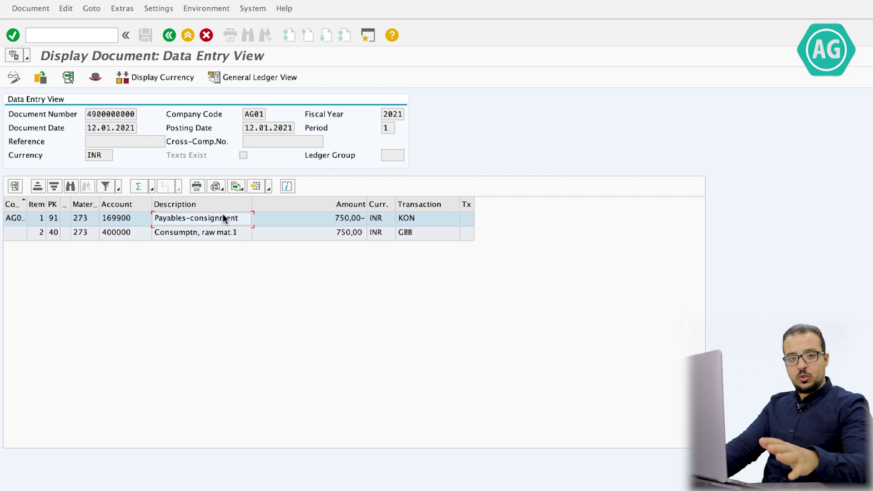
pyautogui.press('Down')
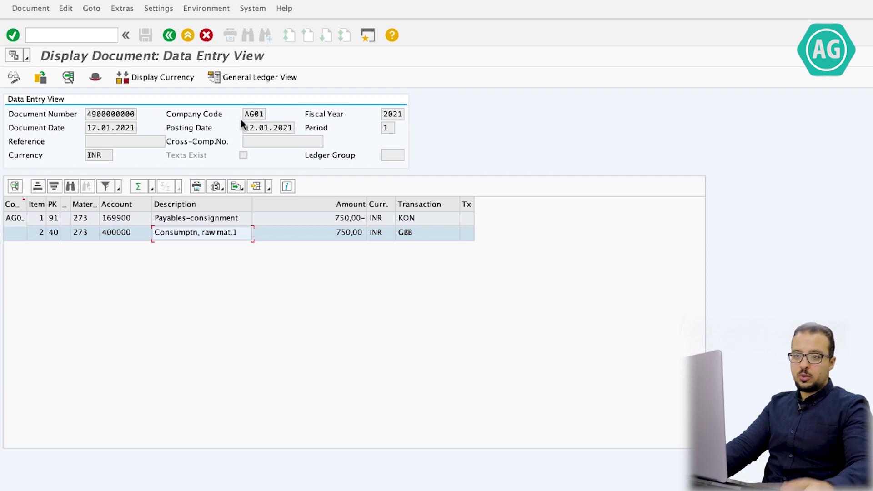
pyautogui.click(168, 32)
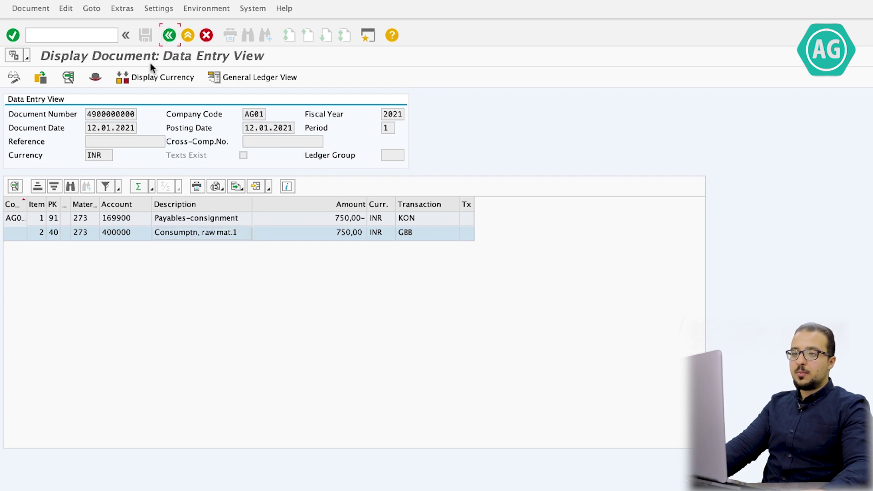
pyautogui.click(225, 143)
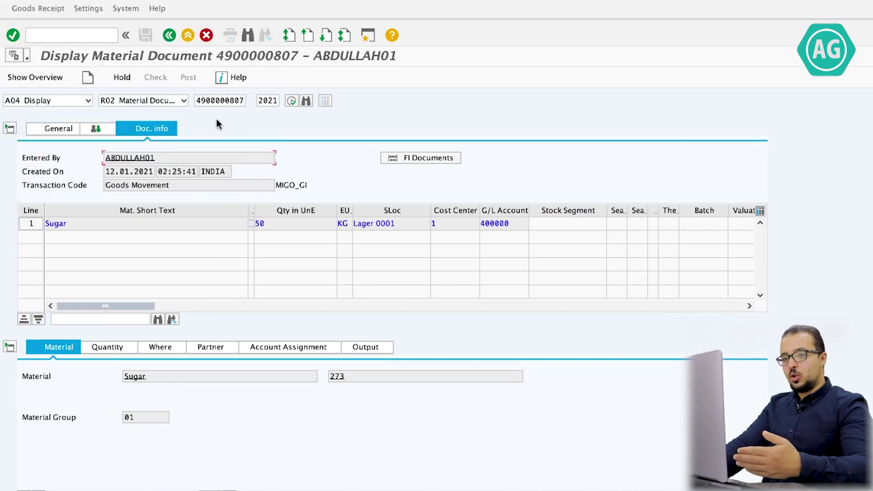
# Start an A08 Transfer Posting and enter material 273 as the material being transferred
pyautogui.click(87, 101)
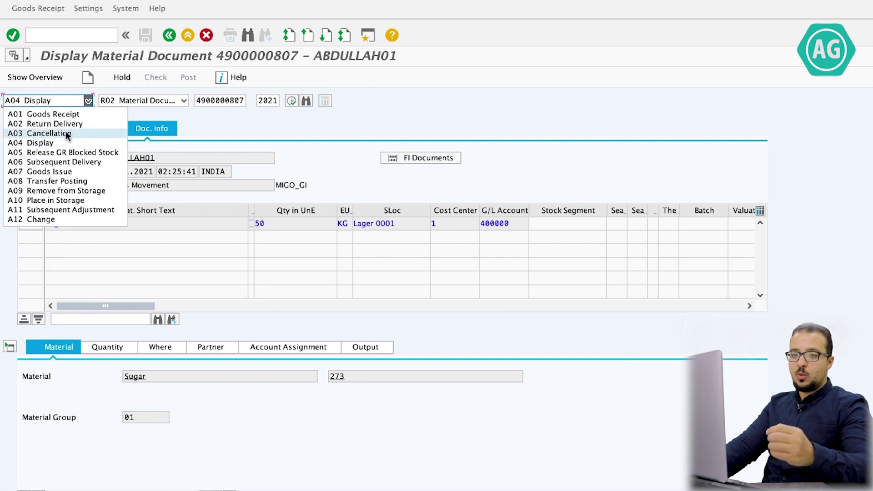
pyautogui.click(54, 180)
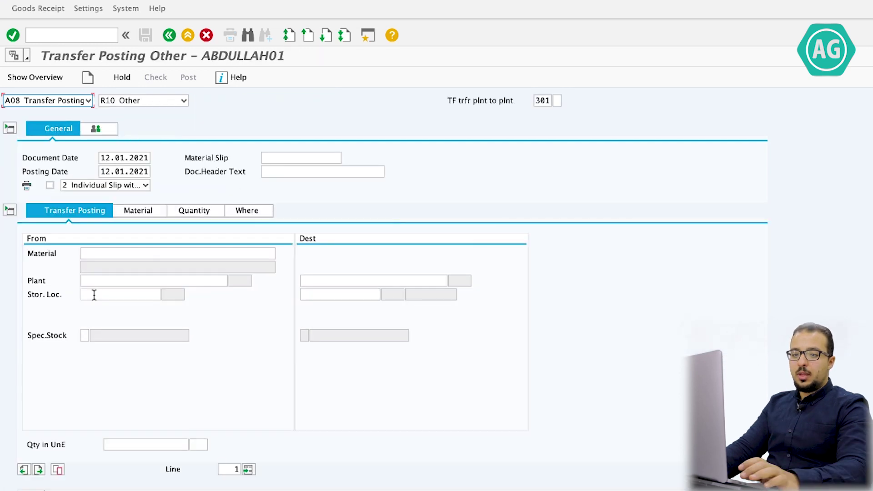
pyautogui.click(133, 254)
pyautogui.write('273')
pyautogui.press('Return')
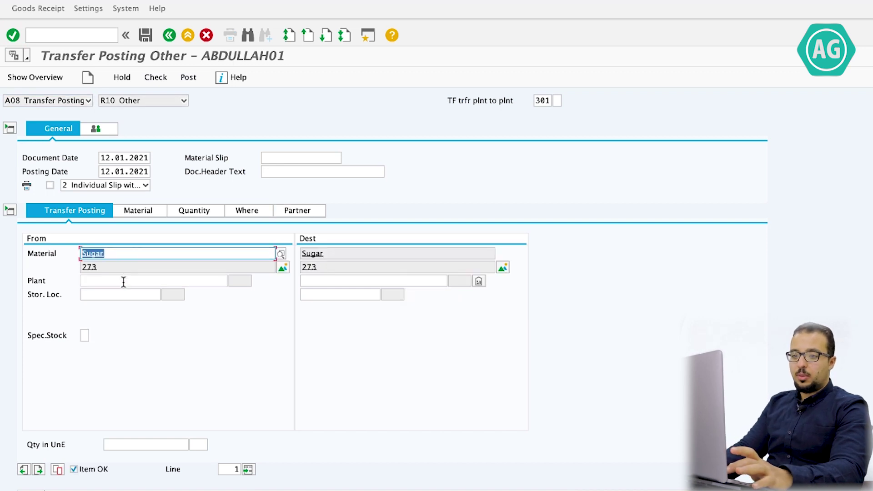
# Set both the source and destination of the transfer to plant AG10 and storage location AG11
pyautogui.click(124, 282)
pyautogui.write('ag10')
pyautogui.click(120, 295)
pyautogui.write('ag11')
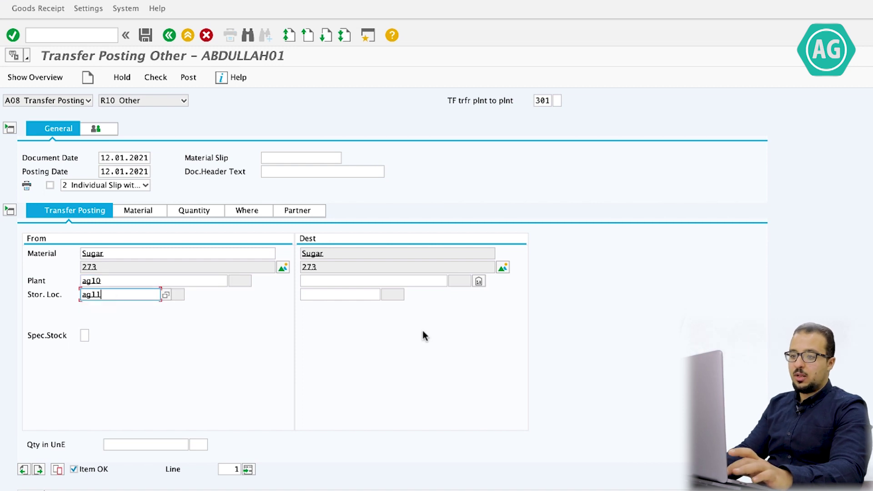
pyautogui.click(369, 281)
pyautogui.write('ag10')
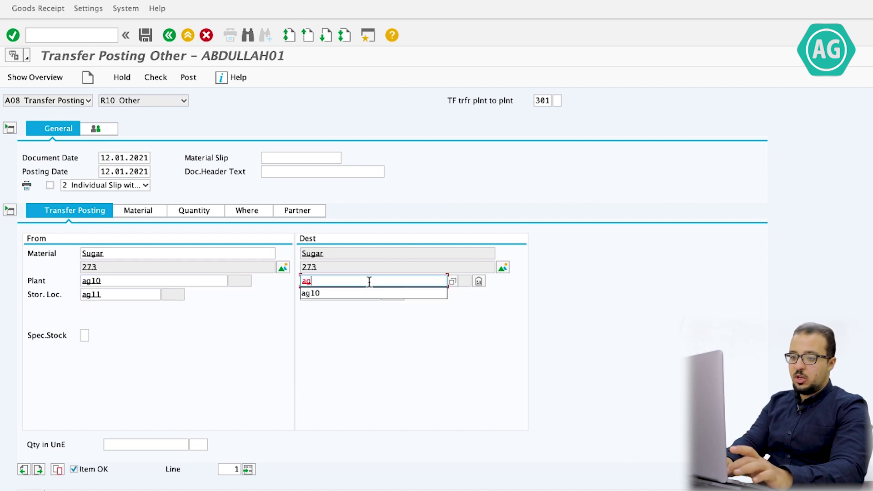
pyautogui.click(356, 294)
pyautogui.write('ag11')
pyautogui.press('Return')
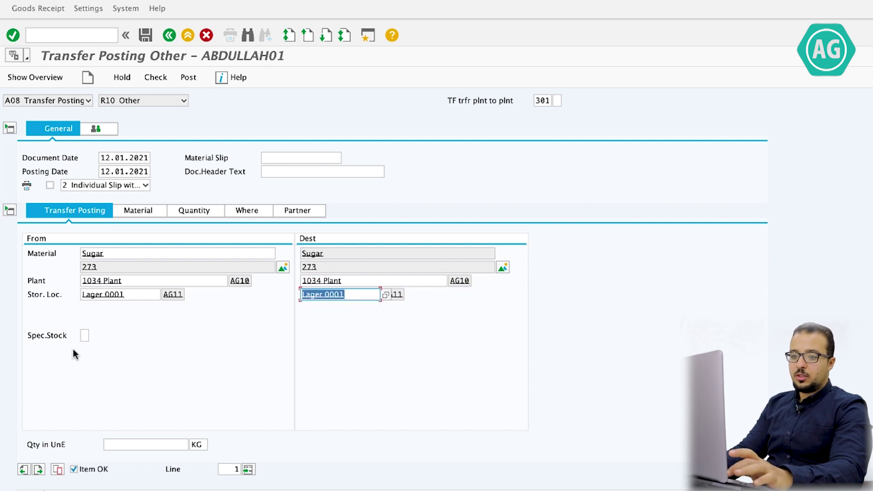
# Choose special stock indicator K (Supplier Consignment) for the source and set the movement type to 411
pyautogui.click(88, 336)
pyautogui.click(93, 335)
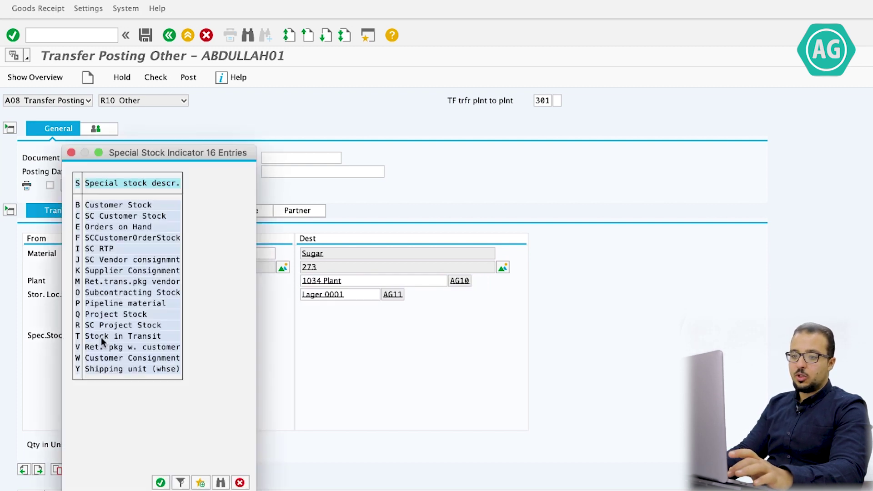
pyautogui.doubleClick(104, 271)
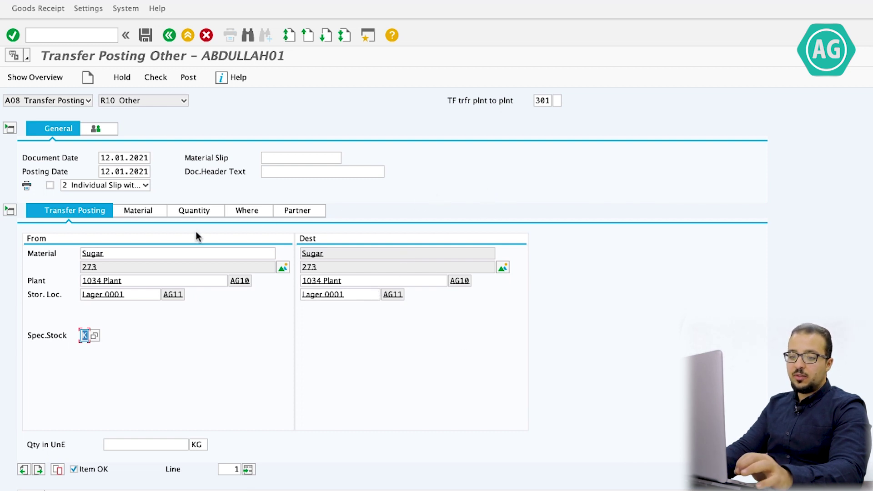
pyautogui.click(250, 211)
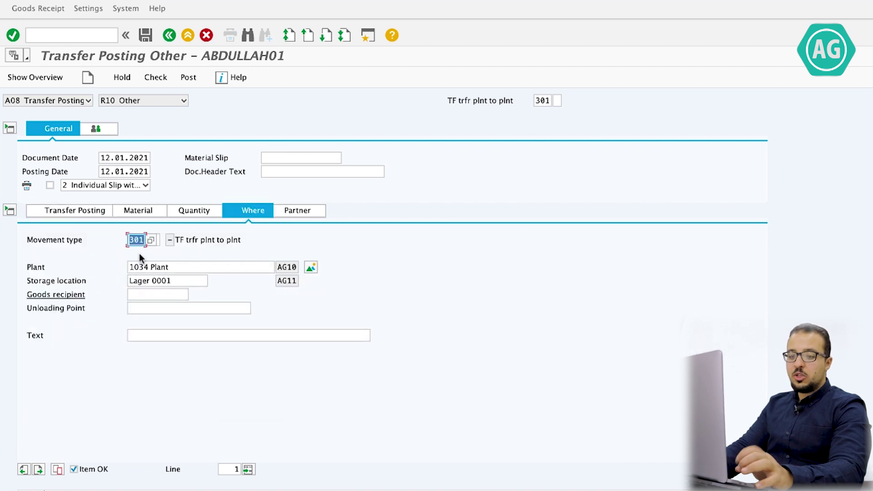
pyautogui.write('411')
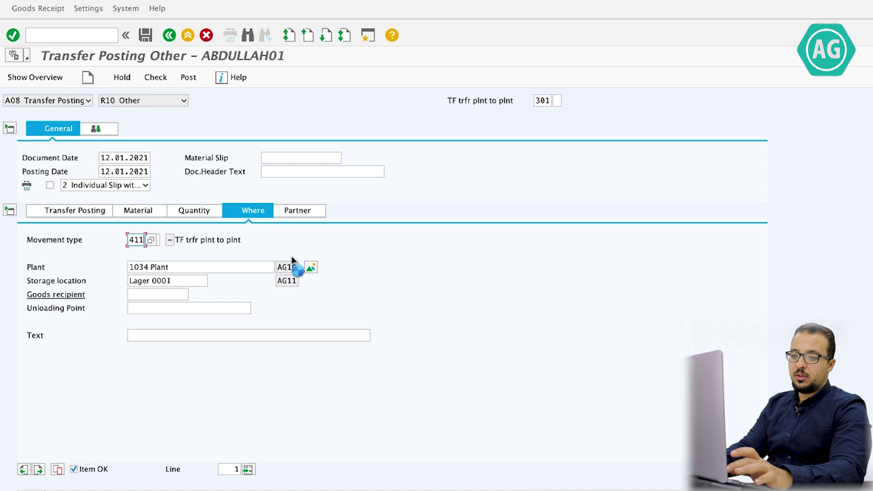
pyautogui.moveTo(184, 239); pyautogui.dragTo(218, 240)
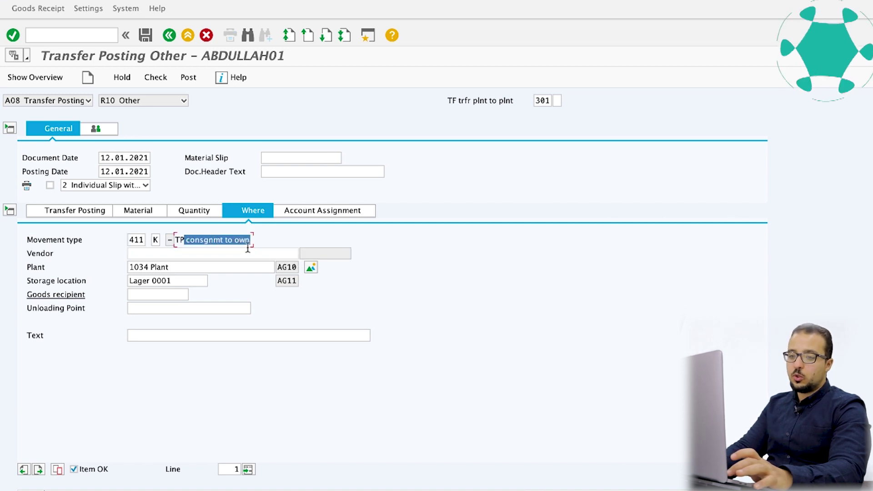
# Enter AG01 as the transfer's vendor and set the quantity in unit of entry to 100 KG
pyautogui.click(176, 254)
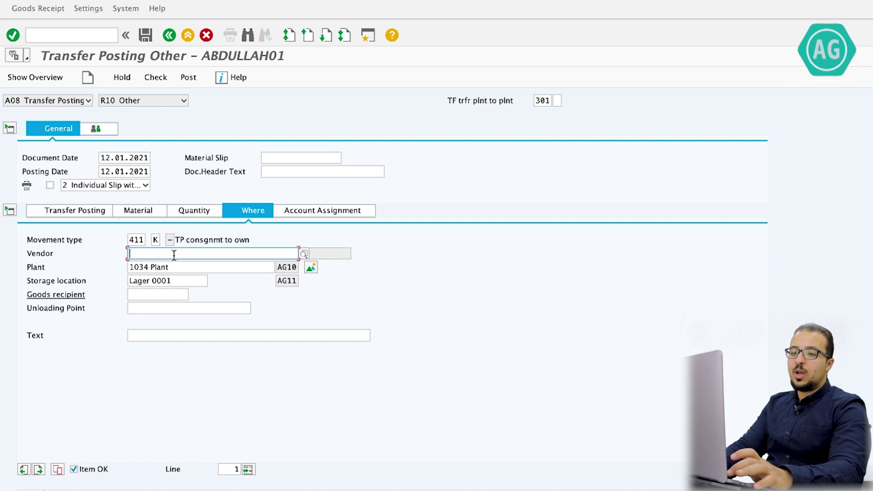
pyautogui.write('Ag01')
pyautogui.press('Return')
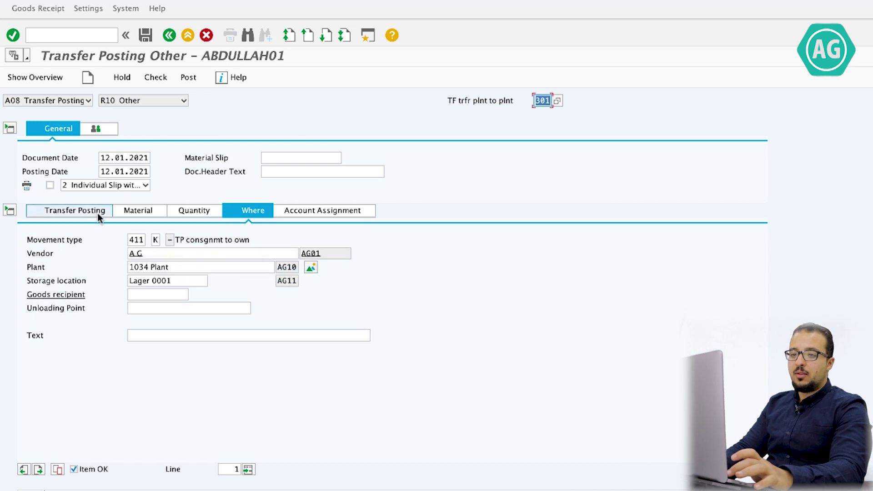
pyautogui.click(185, 211)
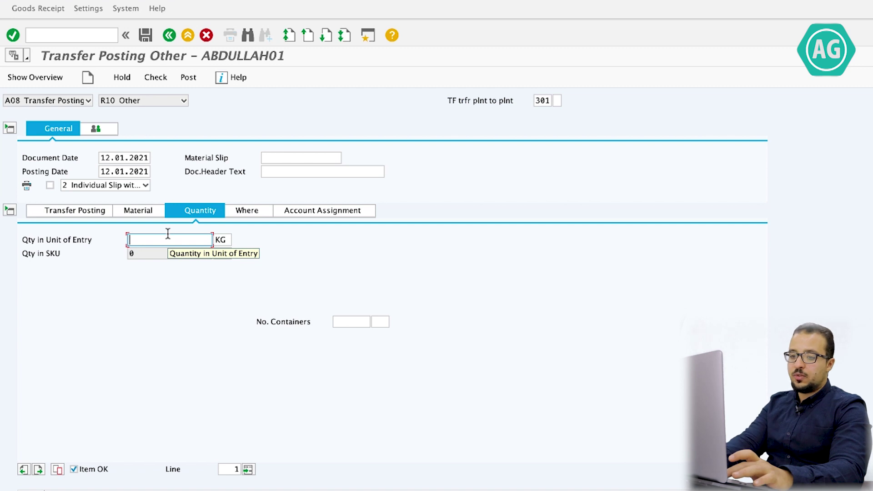
pyautogui.write('100')
pyautogui.press('Return')
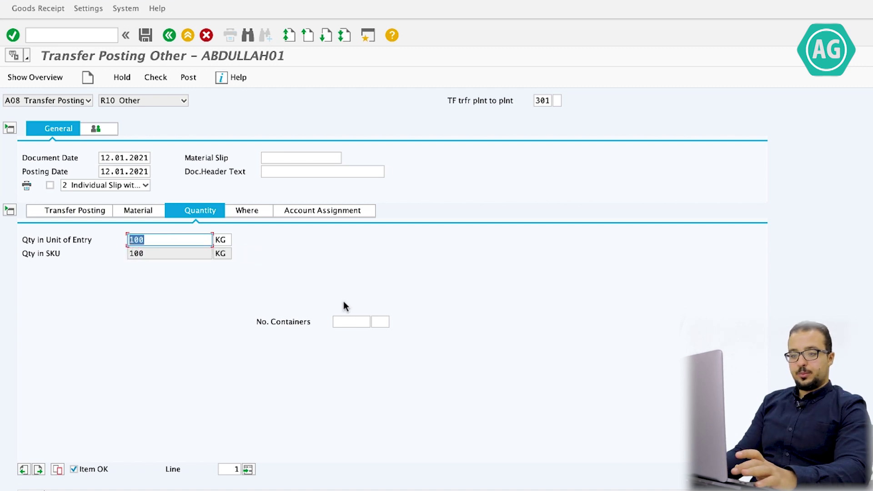
# Check the consignment-to-own transfer posting, post it, and close the posting message
pyautogui.click(168, 82)
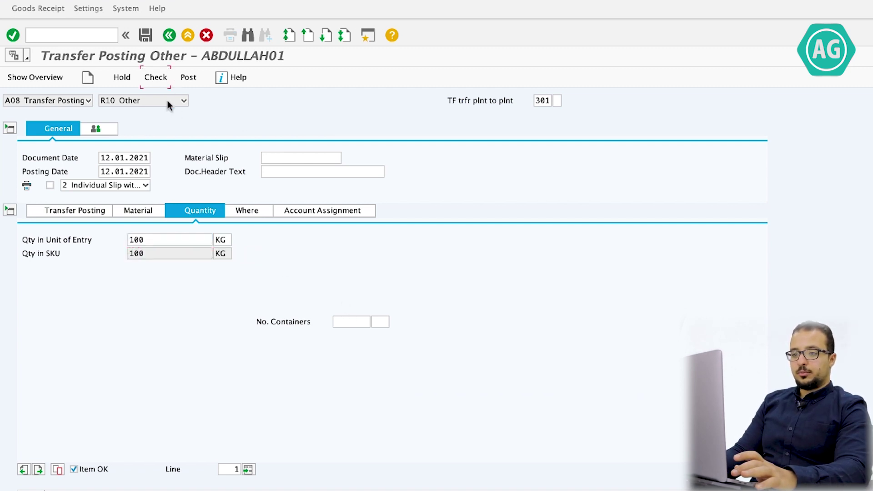
pyautogui.click(566, 337)
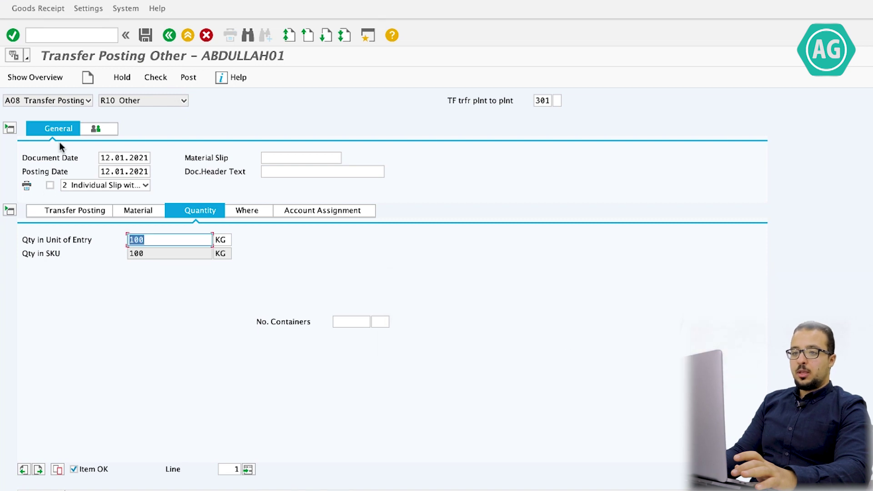
pyautogui.click(188, 77)
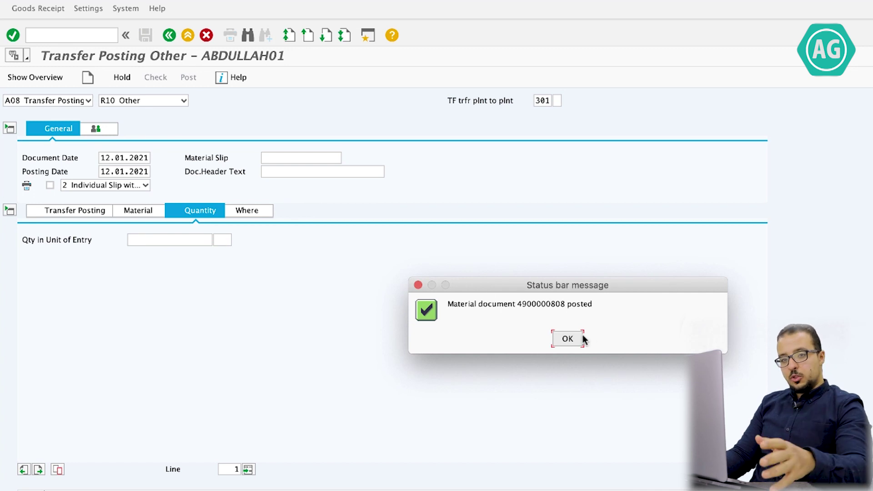
pyautogui.click(569, 339)
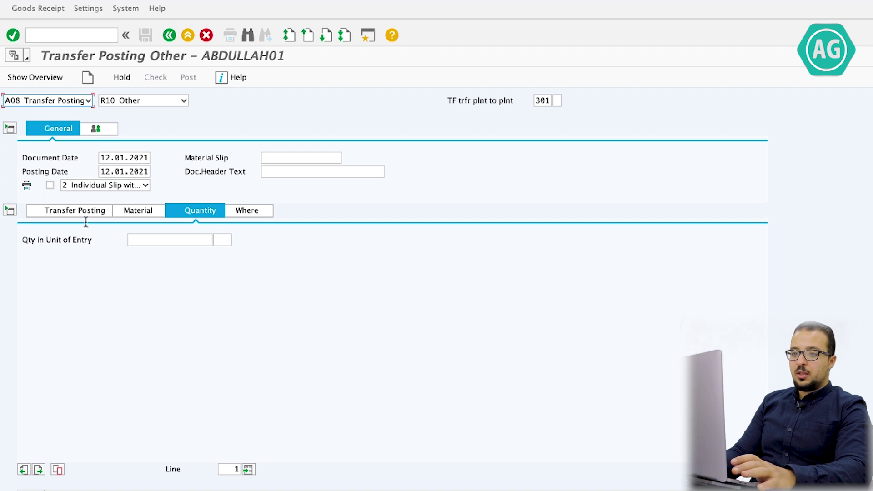
# Display the posted transfer's material document and open its accounting document from the related FI documents
pyautogui.click(72, 101)
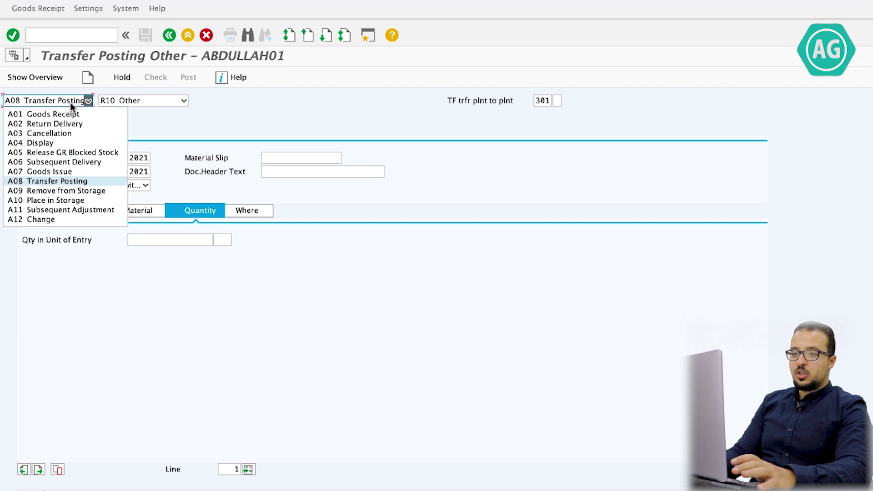
pyautogui.click(47, 143)
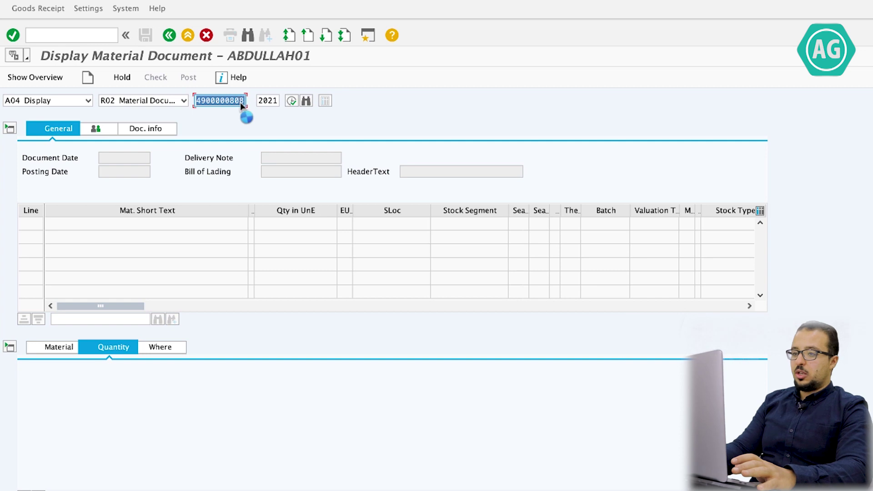
pyautogui.click(145, 128)
pyautogui.click(426, 159)
pyautogui.doubleClick(89, 63)
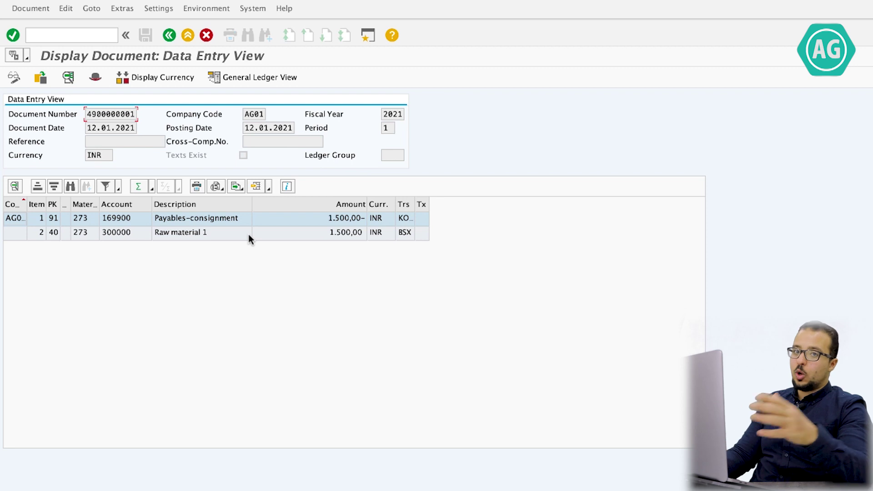
# Examine the raw material and consignment payables lines with their transaction keys, and close the accounting document and the document list
pyautogui.click(195, 231)
pyautogui.moveTo(414, 204); pyautogui.dragTo(446, 203)
pyautogui.click(200, 218)
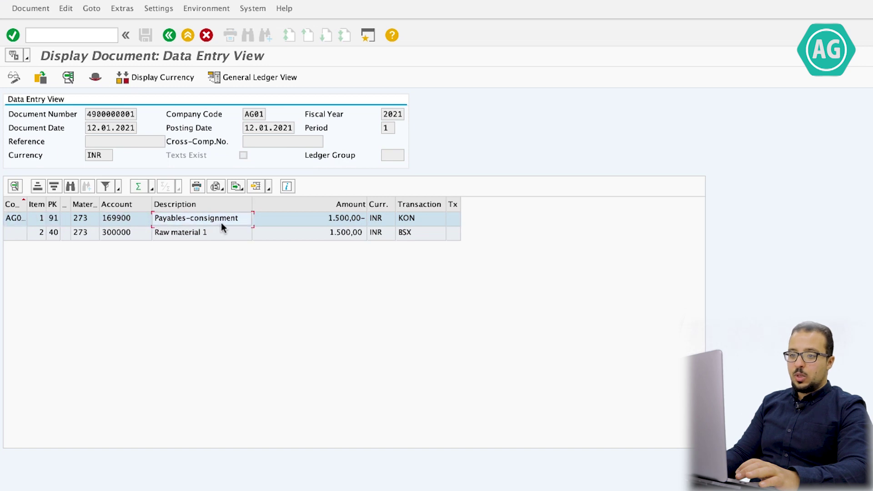
pyautogui.click(272, 220)
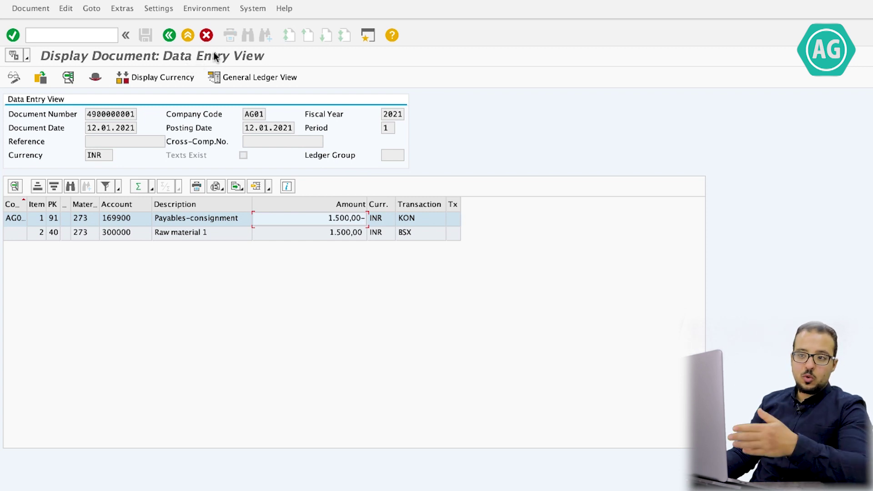
pyautogui.click(169, 36)
pyautogui.click(225, 143)
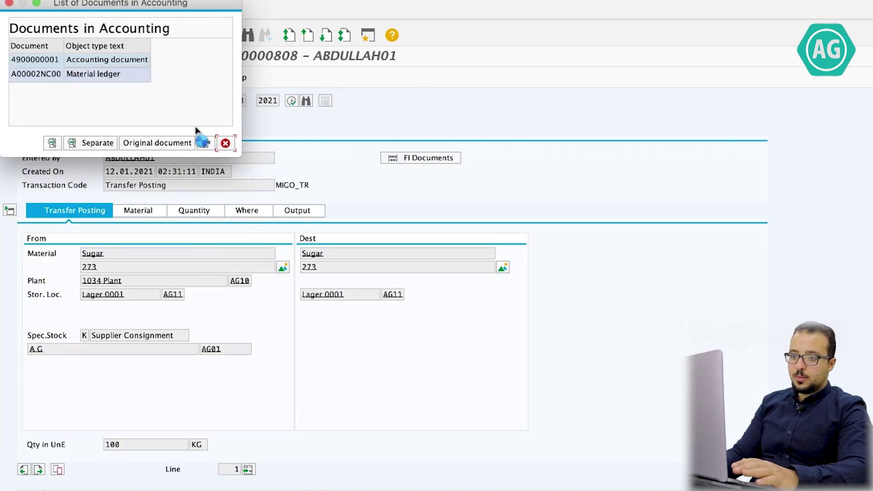
# Start a goods issue without reference and enter material 273
pyautogui.click(88, 101)
pyautogui.click(51, 172)
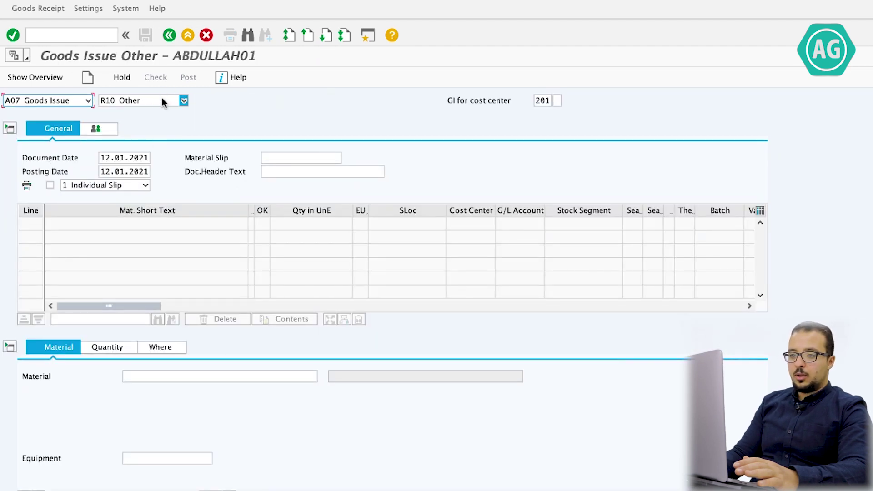
pyautogui.click(198, 377)
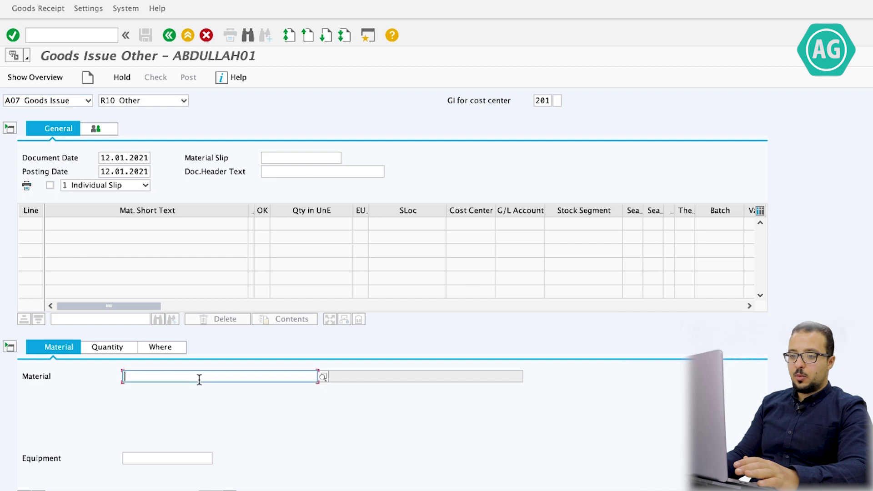
pyautogui.write('272')
pyautogui.press('Return')
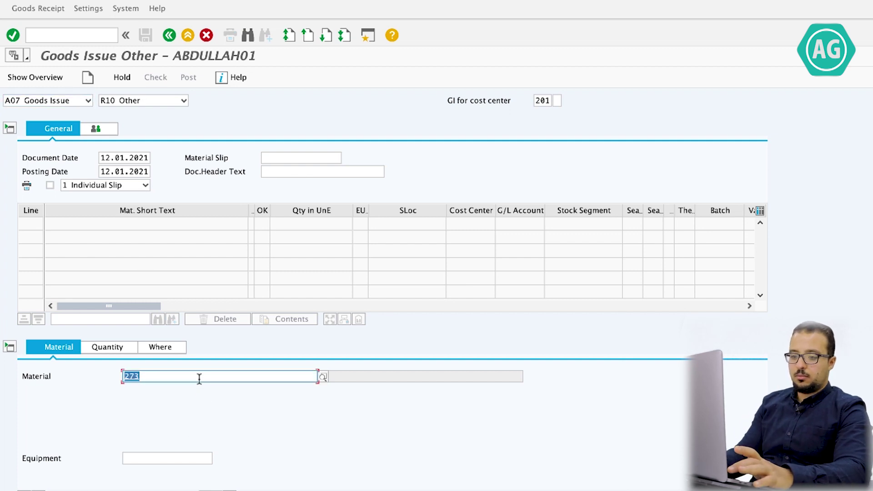
# Keep movement type 201 without a special stock indicator and set plant AG10 and storage location AG11 for the issue
pyautogui.click(155, 348)
pyautogui.click(136, 376)
pyautogui.click(168, 377)
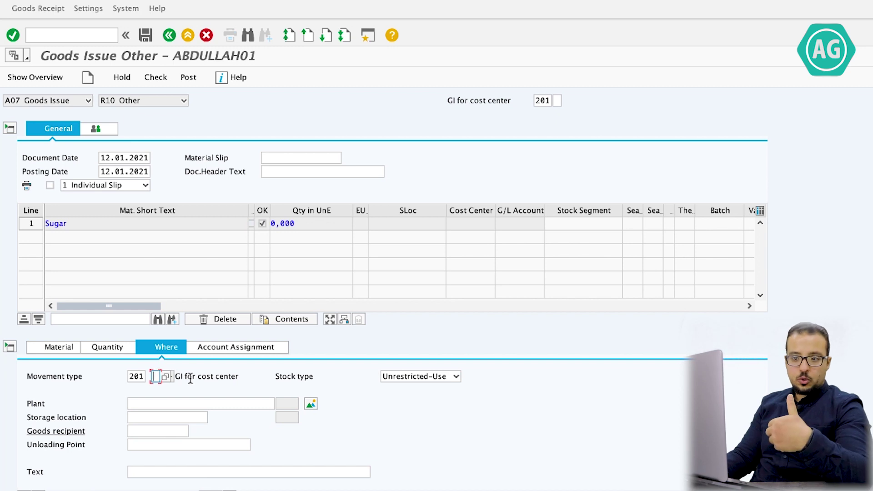
pyautogui.click(165, 404)
pyautogui.write('1034')
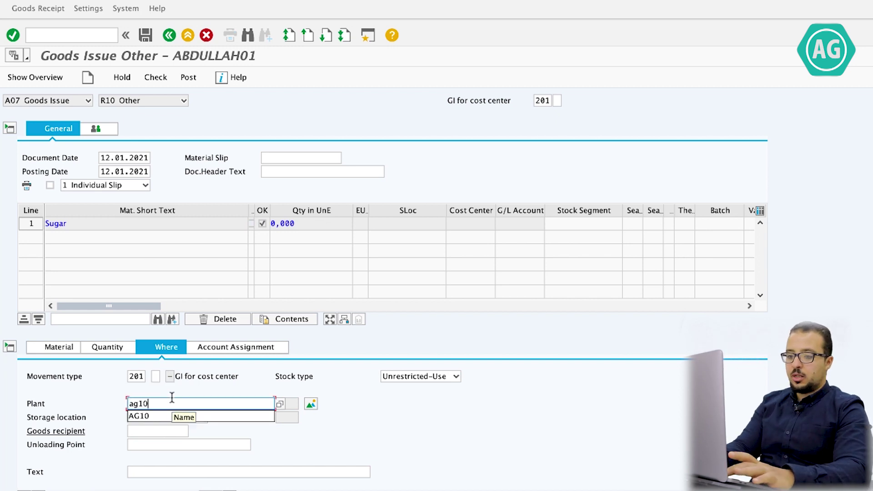
pyautogui.press('Return')
pyautogui.click(159, 417)
pyautogui.write('ag11')
pyautogui.press('Return')
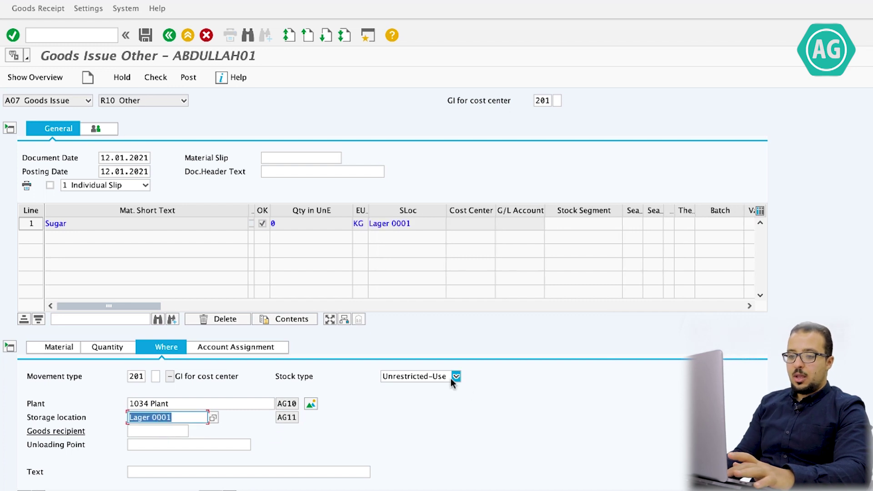
# Assign the goods issue to cost center 1, check the document, and close the log
pyautogui.click(226, 353)
pyautogui.click(127, 404)
pyautogui.write('1')
pyautogui.press('Return')
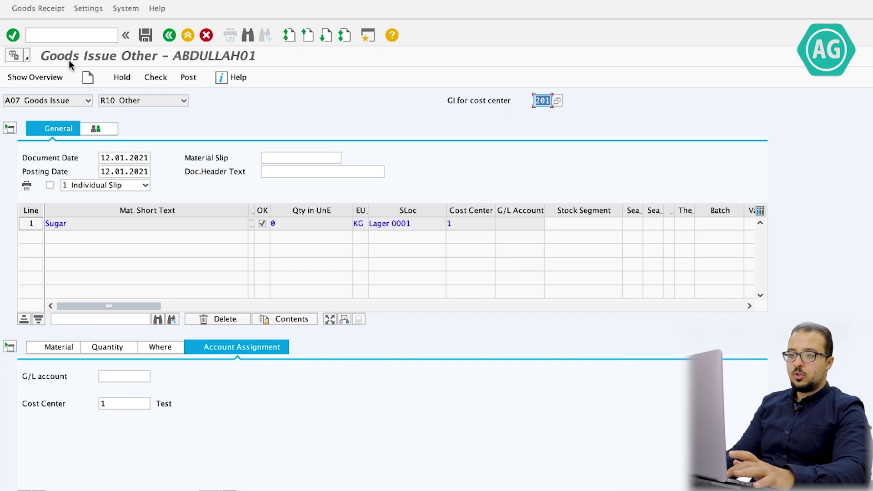
pyautogui.click(155, 78)
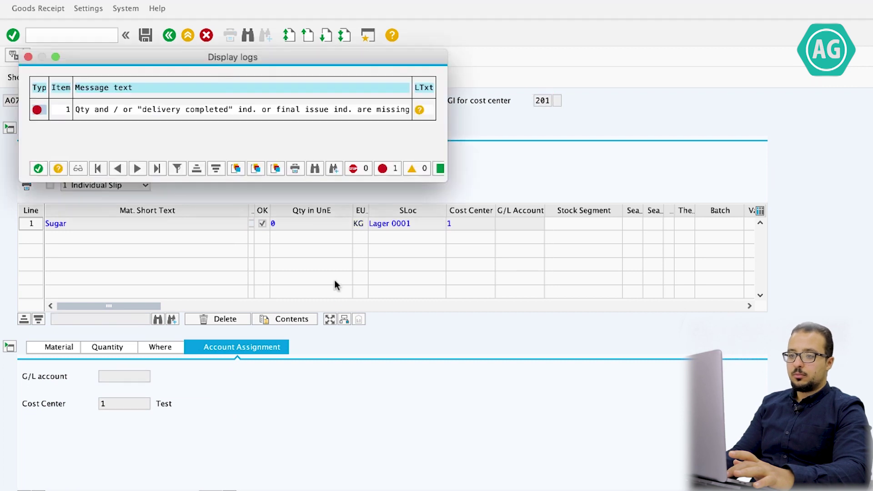
pyautogui.click(38, 168)
# Set the quantity in unit of entry to 40 KG, check and post the goods issue, and close the posting message
pyautogui.click(96, 344)
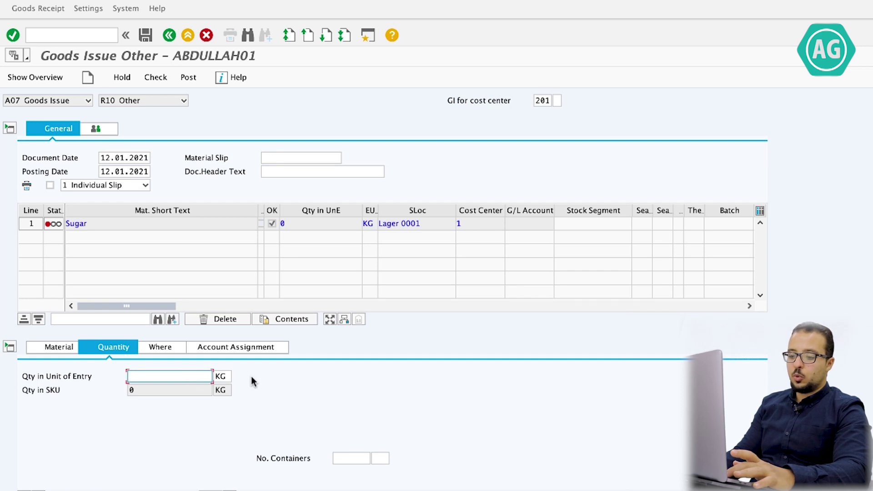
pyautogui.write('40')
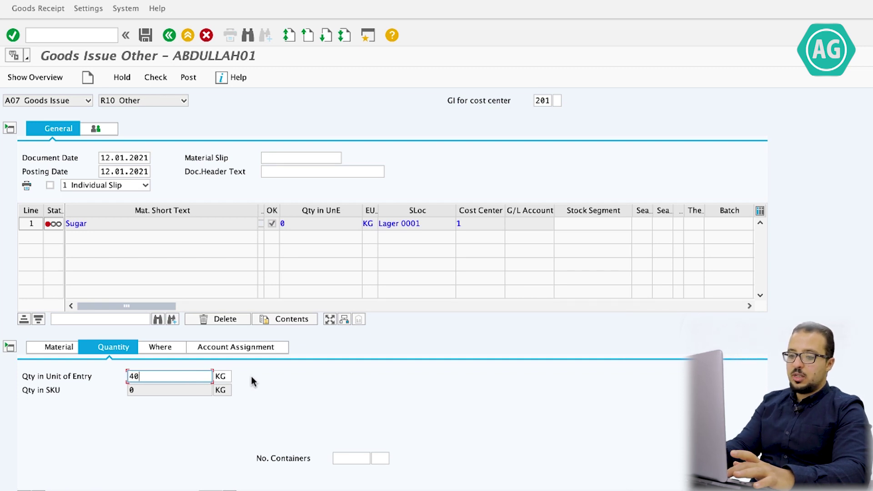
pyautogui.press('Return')
pyautogui.click(155, 79)
pyautogui.click(567, 339)
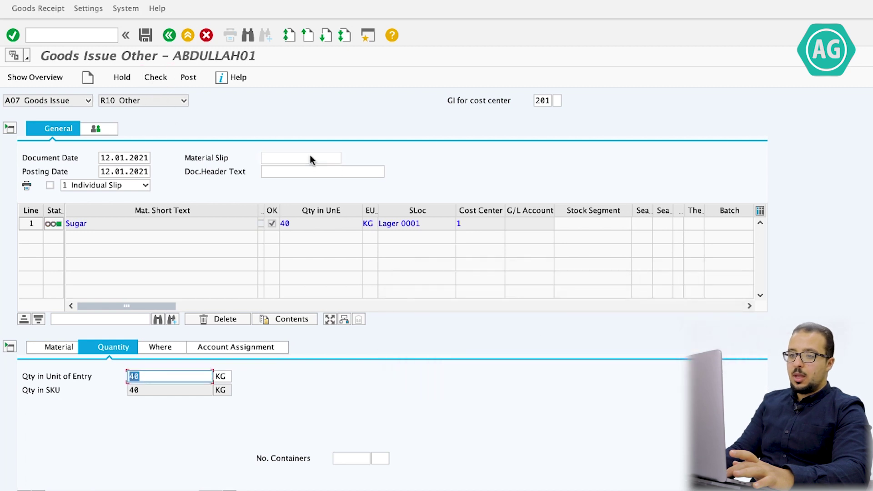
pyautogui.click(188, 77)
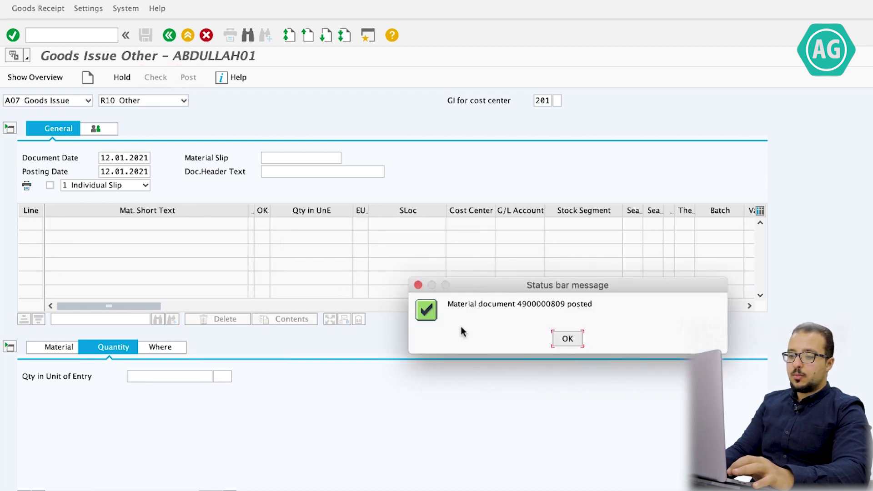
pyautogui.click(567, 338)
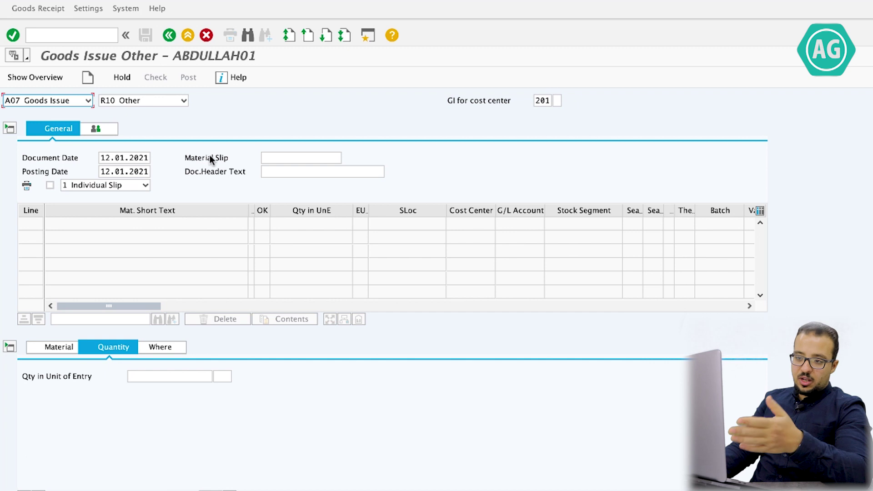
# Display the posted goods issue's material document and open its accounting document from the related FI documents
pyautogui.click(85, 102)
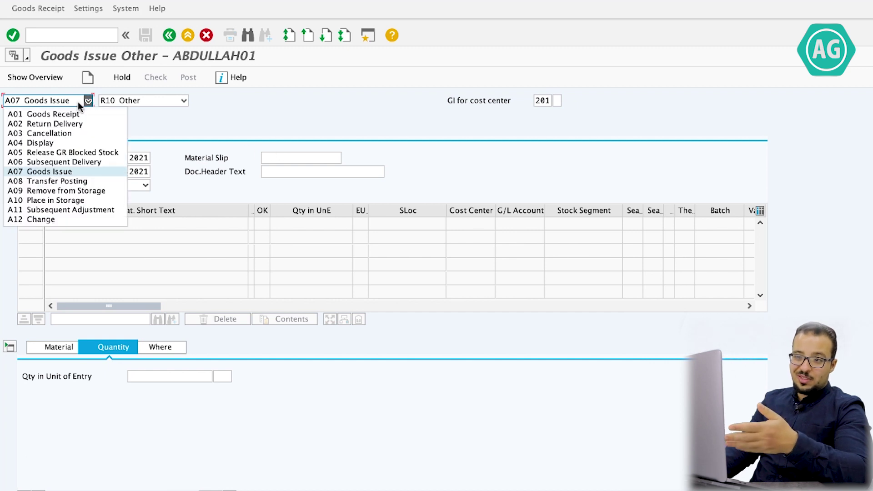
pyautogui.click(65, 141)
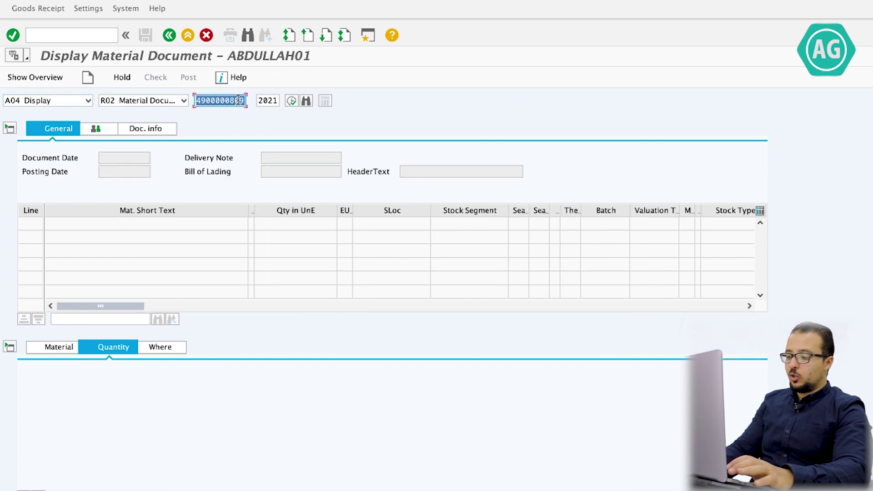
pyautogui.press('Return')
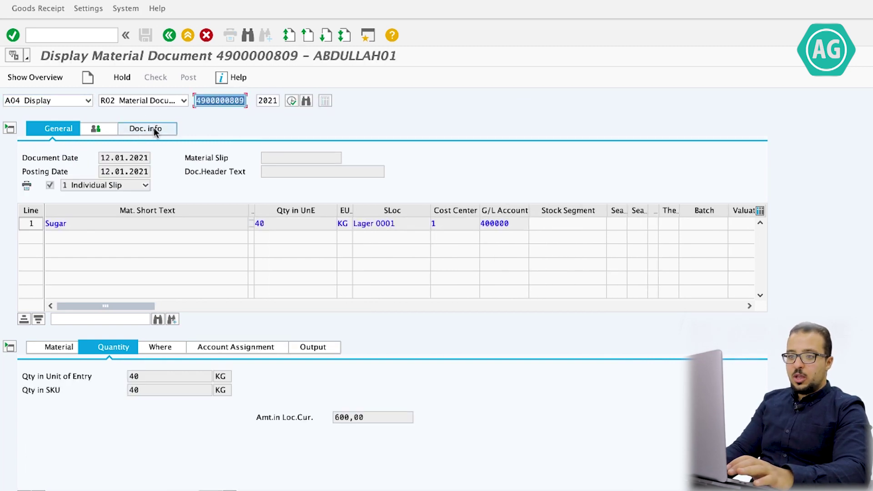
pyautogui.click(131, 128)
pyautogui.click(402, 156)
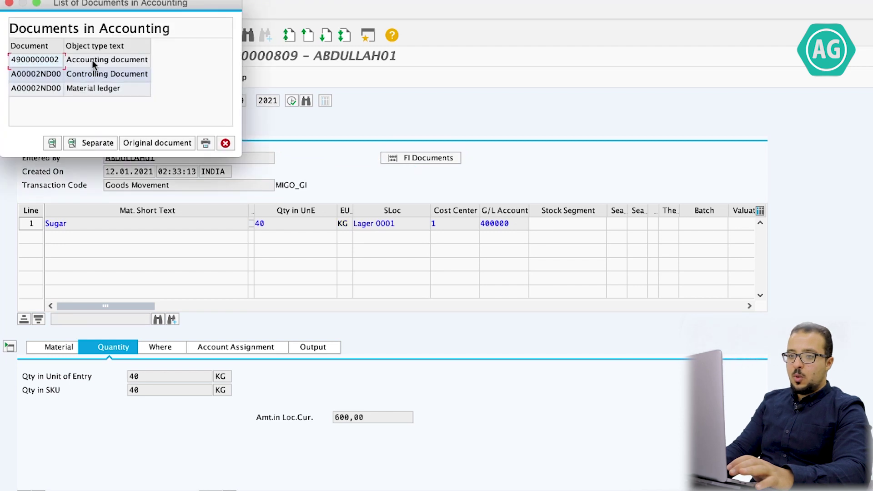
pyautogui.doubleClick(89, 60)
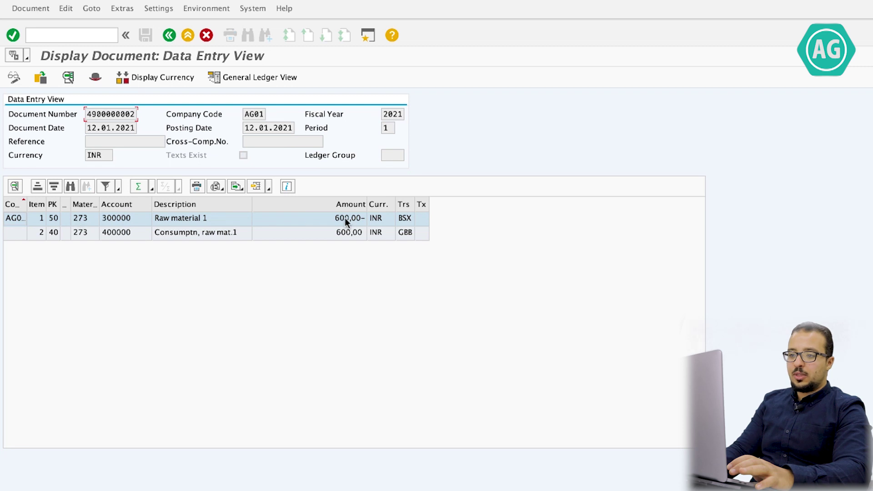
# Examine the raw material and consumption lines of the goods issue's accounting document, and return to the SAP Easy Access screen
pyautogui.click(197, 232)
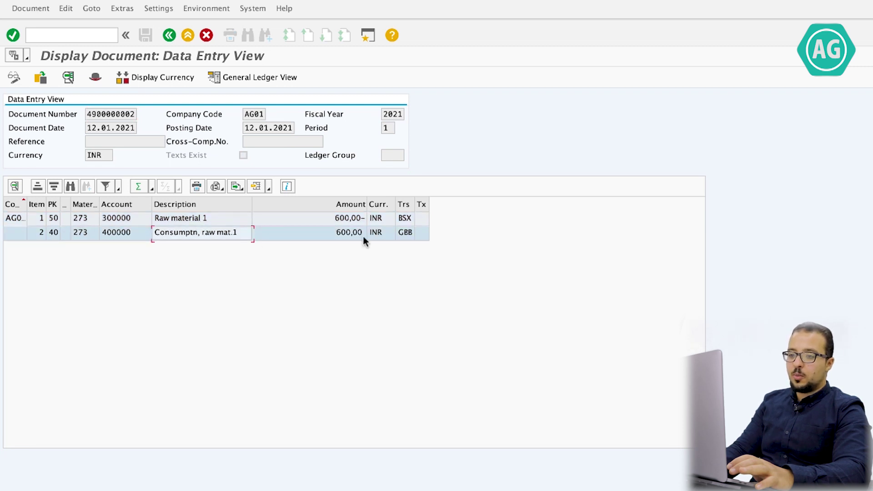
pyautogui.click(19, 232)
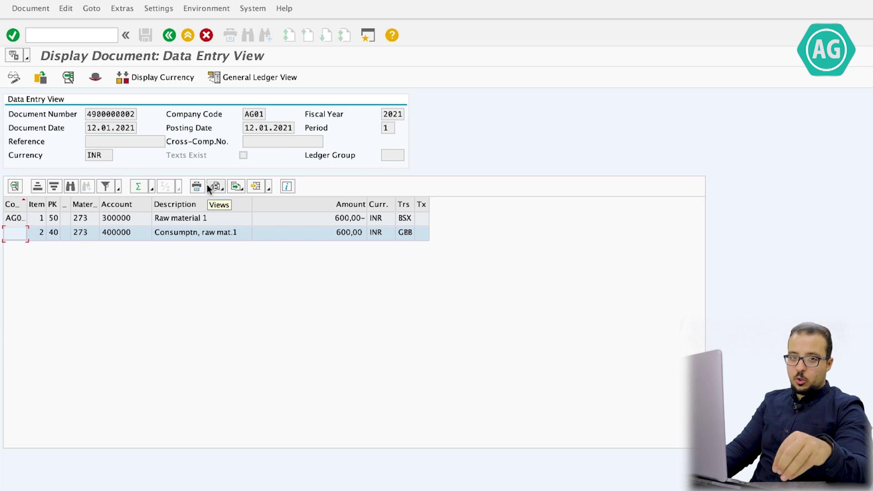
pyautogui.click(89, 35)
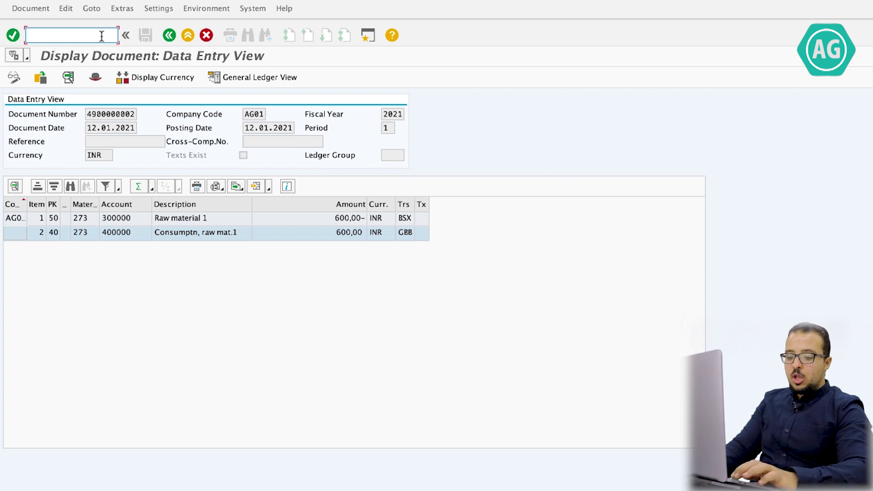
pyautogui.hotkey('shift', 'F3')
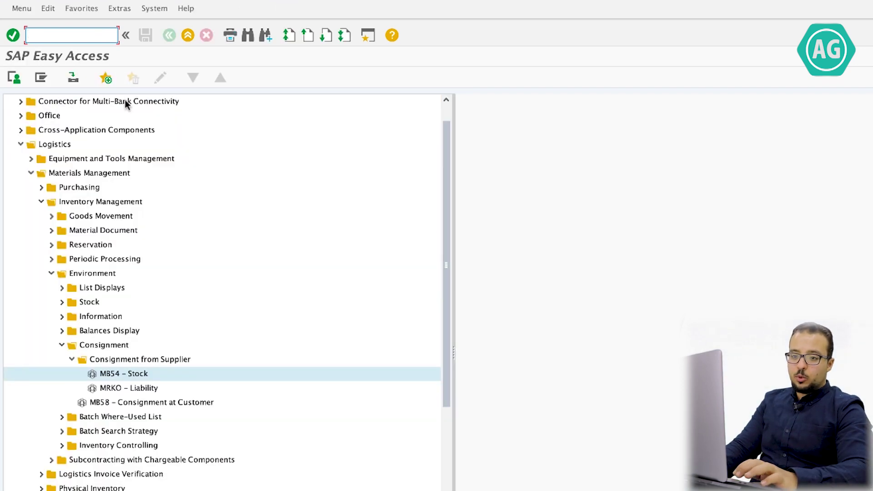
# Run the MB54 consignment stock report for material 273 in plant AG10, review it, and return to the SAP Easy Access screen
pyautogui.doubleClick(112, 403)
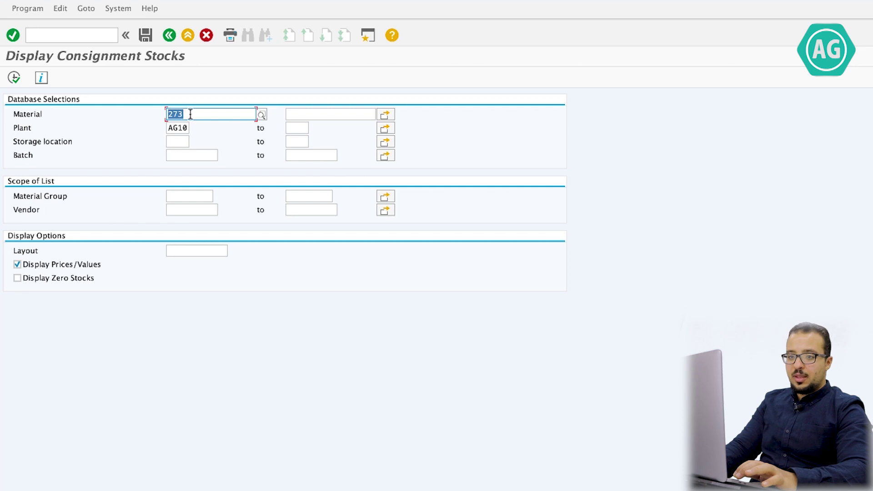
pyautogui.click(15, 78)
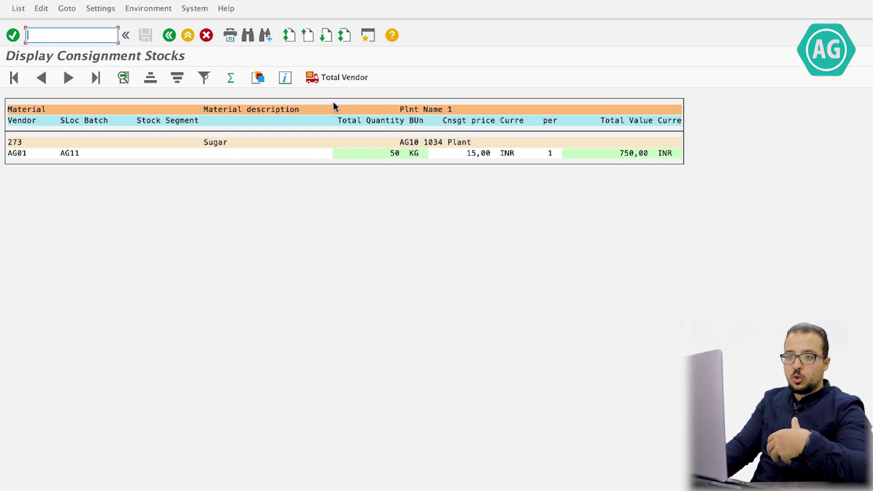
pyautogui.click(169, 35)
pyautogui.click(163, 40)
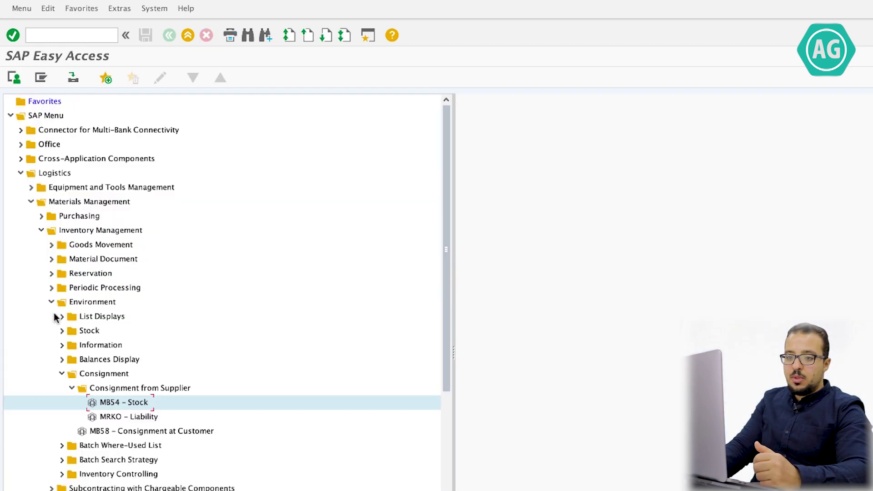
# Run the MMBE stock overview for material 273 in plant AG10 and inspect the unrestricted stock of storage location AG11
pyautogui.click(61, 331)
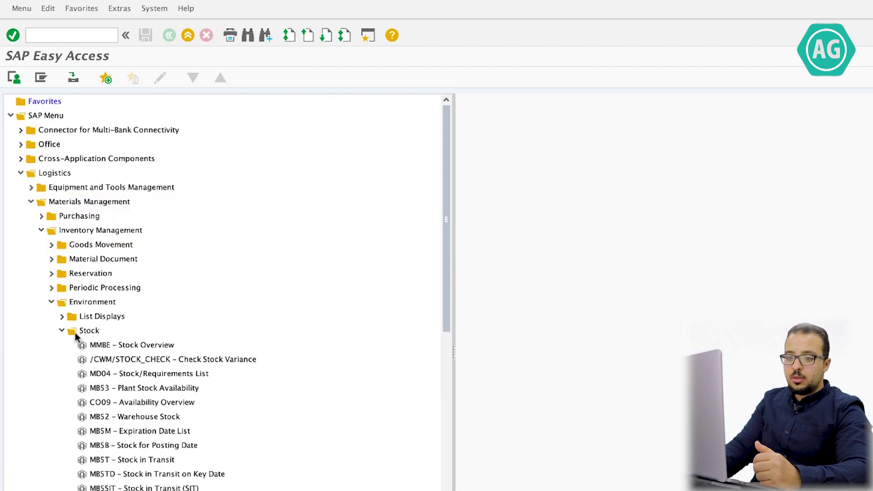
pyautogui.doubleClick(127, 345)
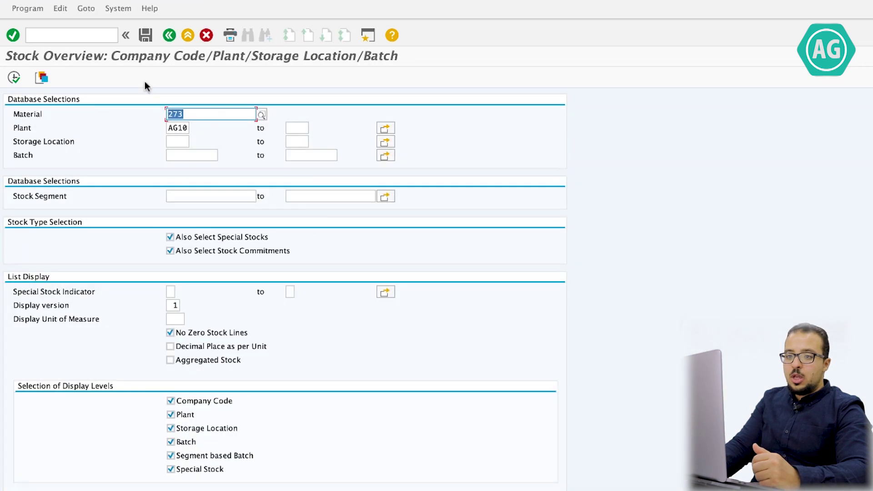
pyautogui.click(14, 77)
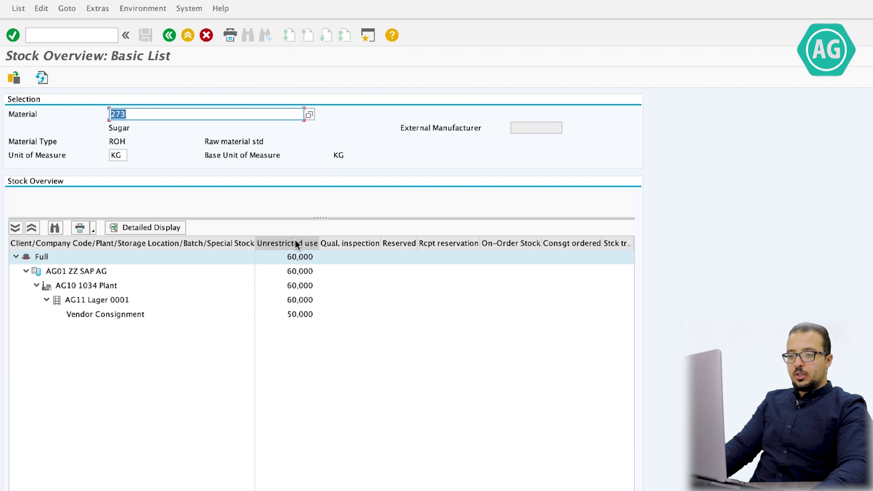
pyautogui.click(298, 299)
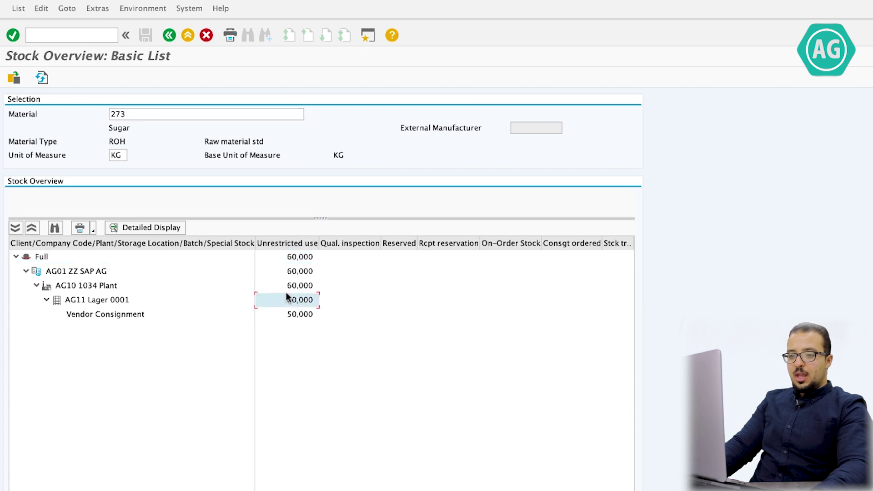
# Compare the unrestricted stock of storage location AG11 with the vendor consignment stock in the stock overview
pyautogui.click(304, 313)
pyautogui.click(304, 301)
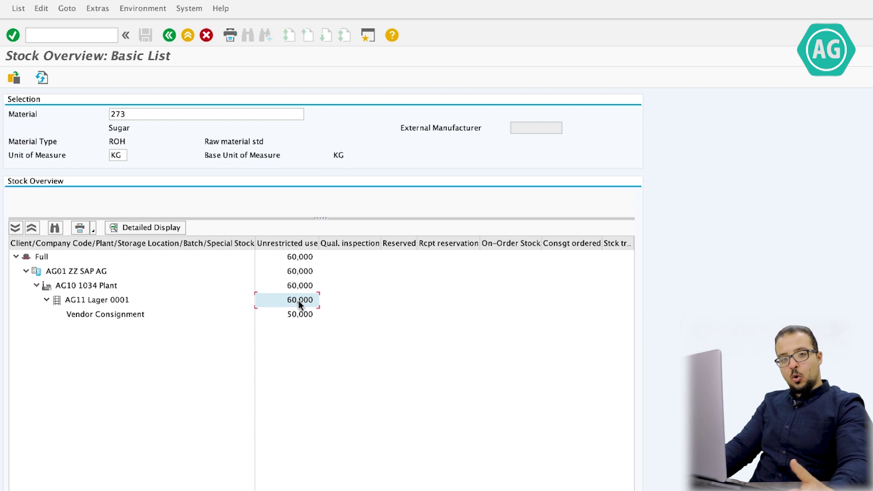
pyautogui.click(295, 312)
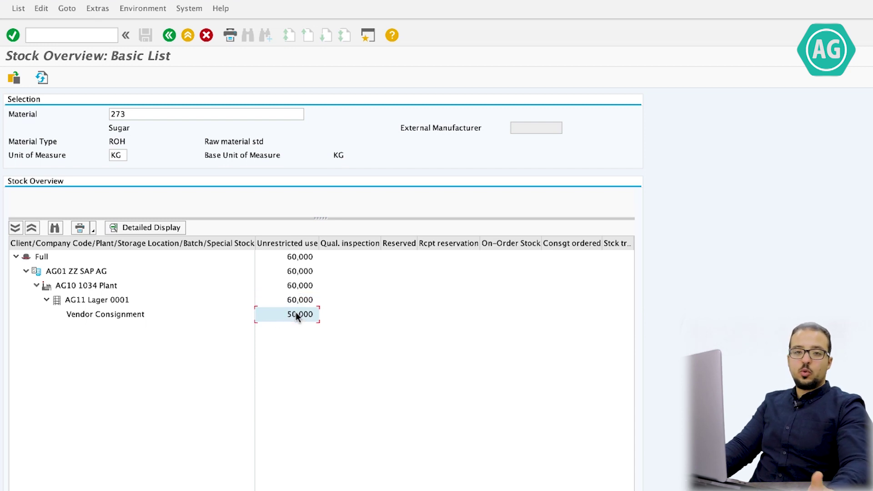
pyautogui.press('Up')
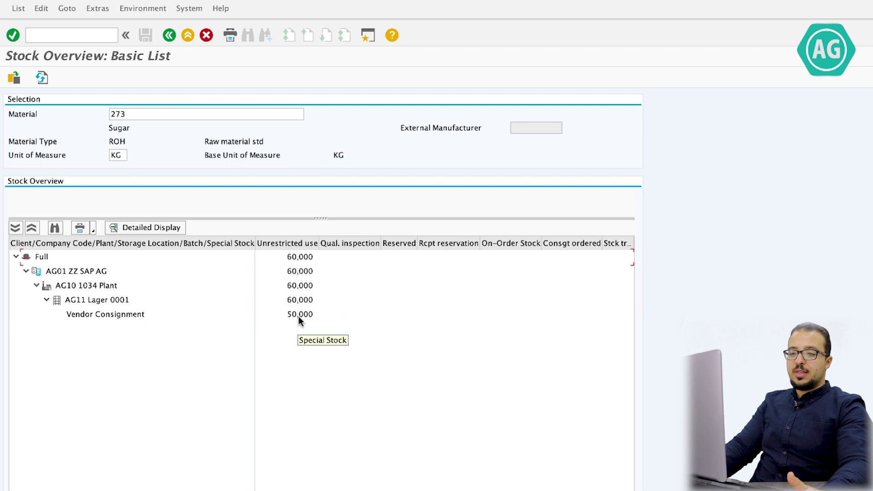
# Open the detailed display for storage location AG11, check the unrestricted consignment stock, and return to the SAP Easy Access screen
pyautogui.click(153, 227)
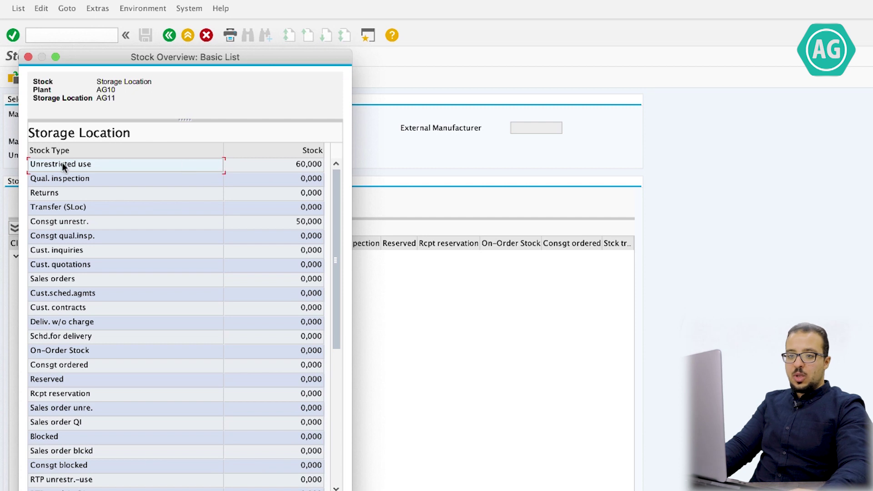
pyautogui.click(99, 222)
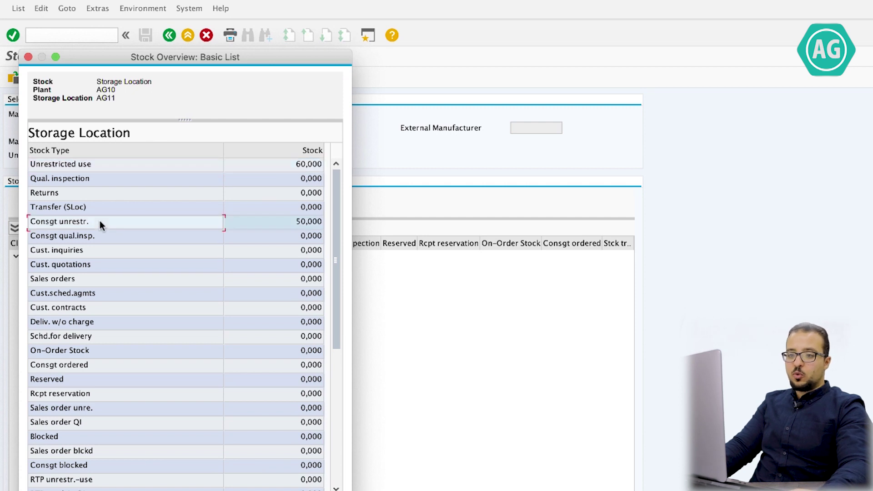
pyautogui.click(292, 223)
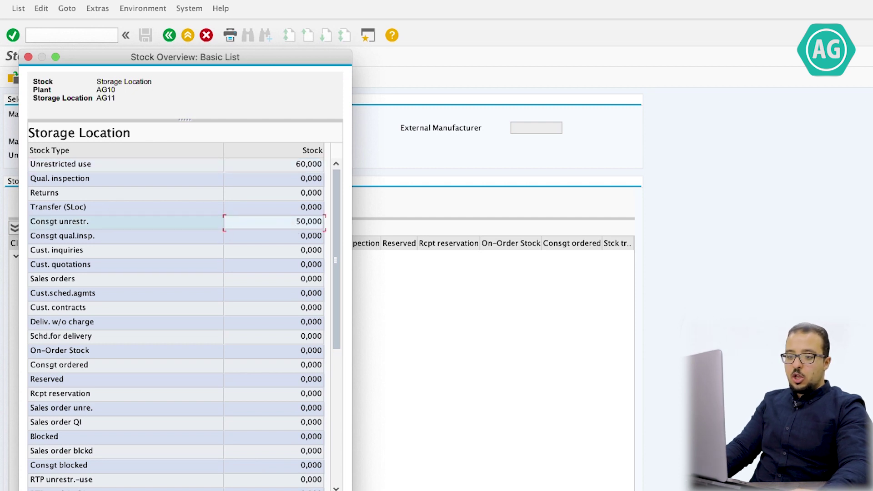
pyautogui.press('Return')
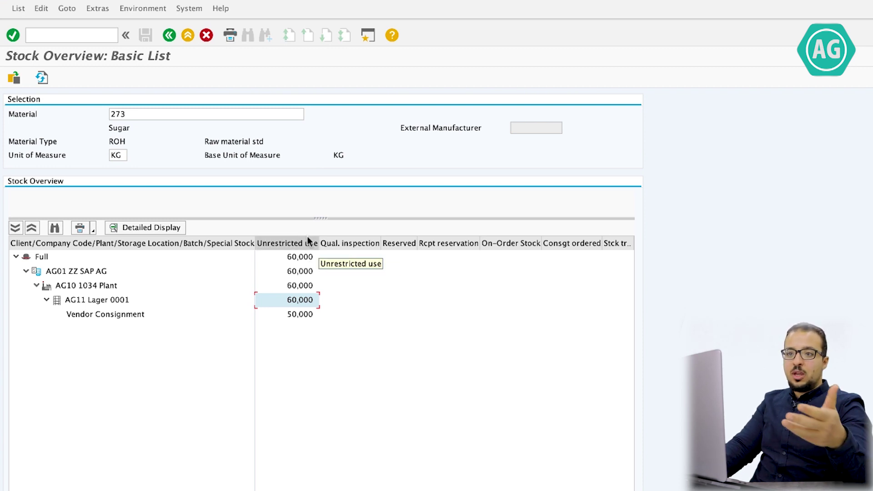
pyautogui.click(170, 37)
pyautogui.click(169, 35)
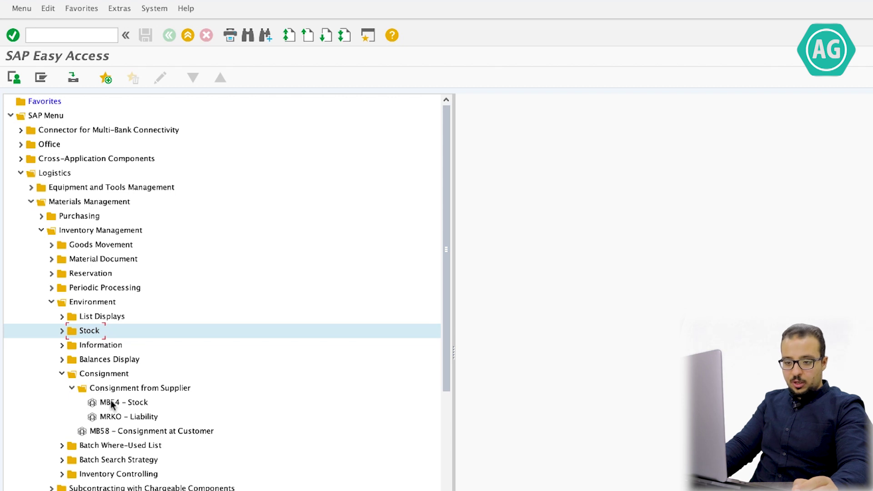
# Run the MRKO consignment liability display of unsettled withdrawals for vendor AG01, plant AG10 and material 273
pyautogui.click(116, 418)
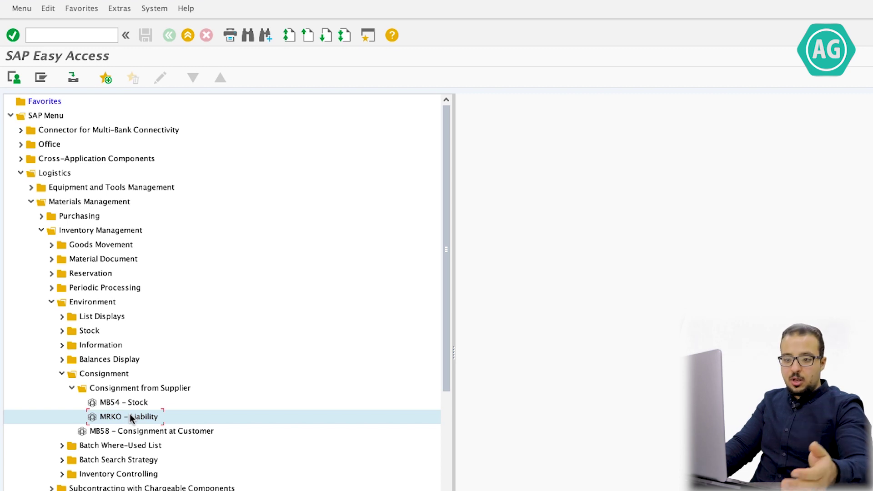
pyautogui.doubleClick(130, 417)
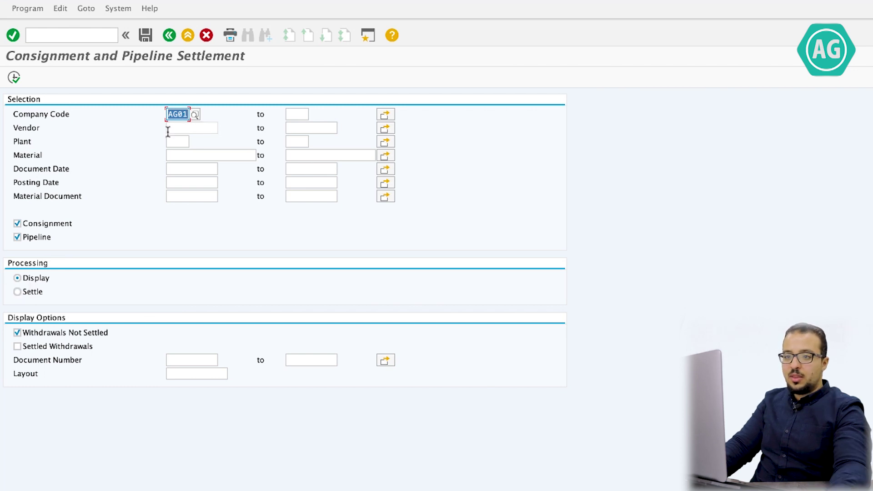
pyautogui.click(183, 128)
pyautogui.write('AG')
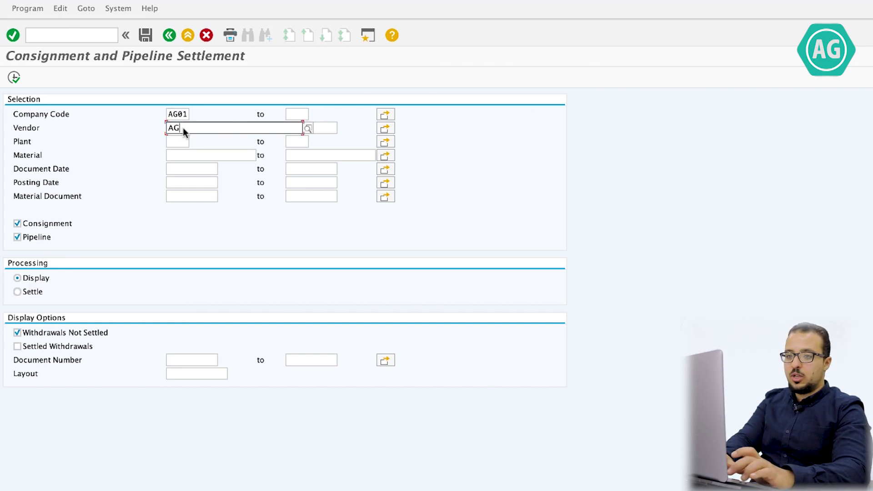
pyautogui.write('01')
pyautogui.click(173, 140)
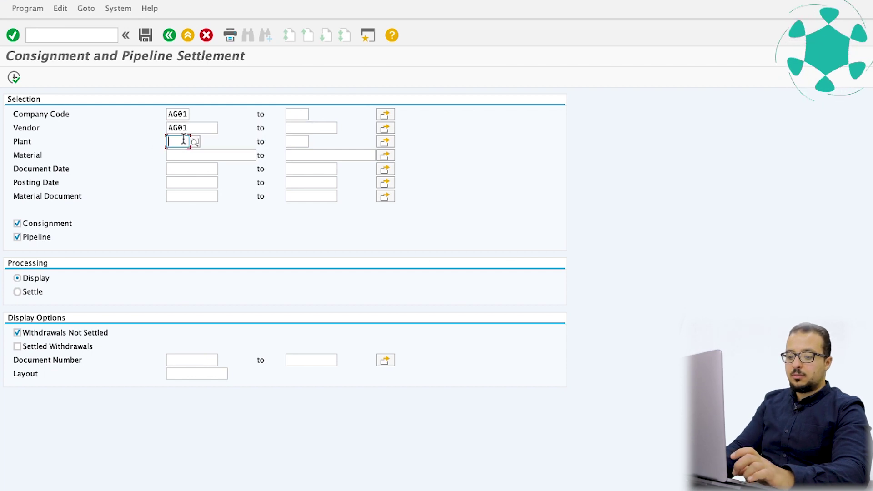
pyautogui.write('AG10')
pyautogui.click(186, 156)
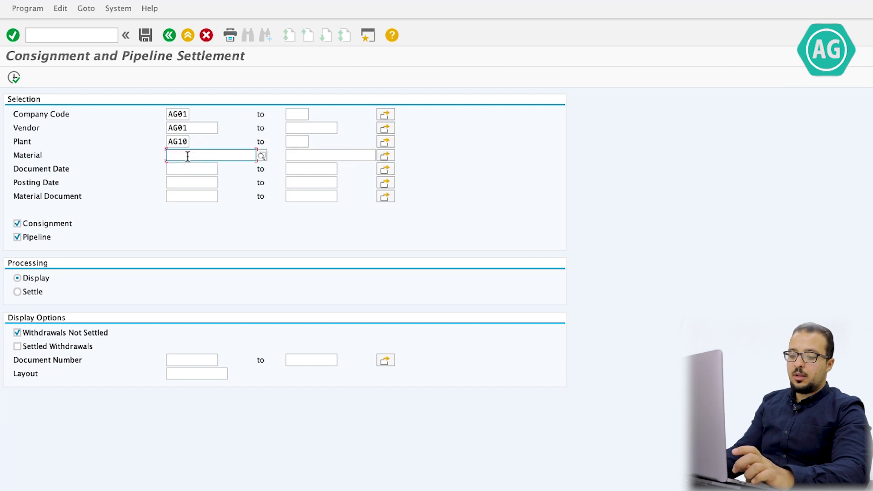
pyautogui.write('273')
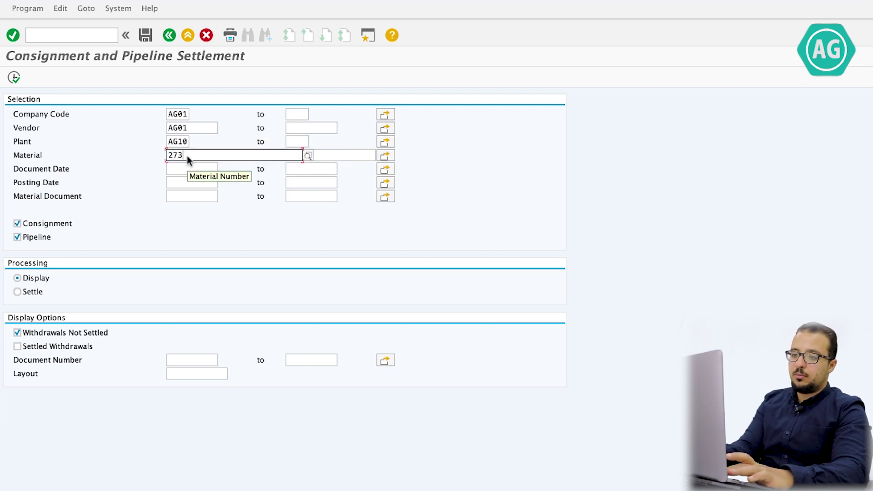
pyautogui.press('Return')
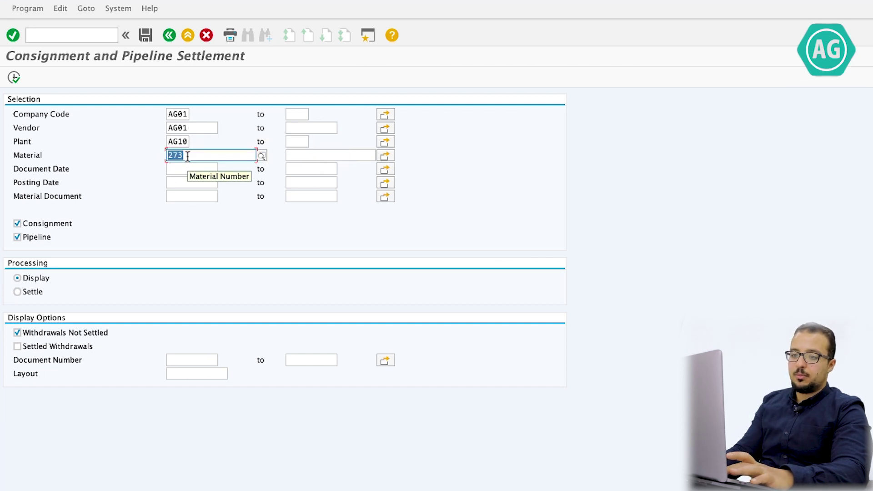
pyautogui.click(14, 77)
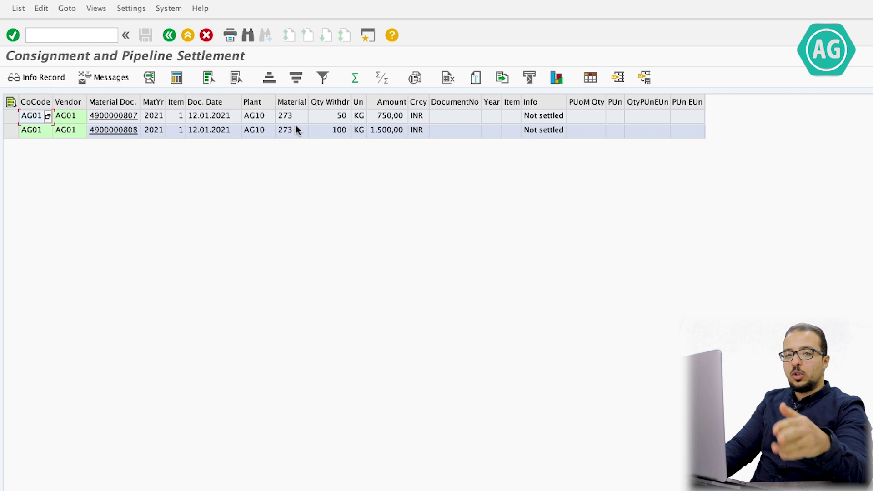
# Review the withdrawn quantities, total the Amount column of the unsettled withdrawals, and widen that column
pyautogui.click(335, 117)
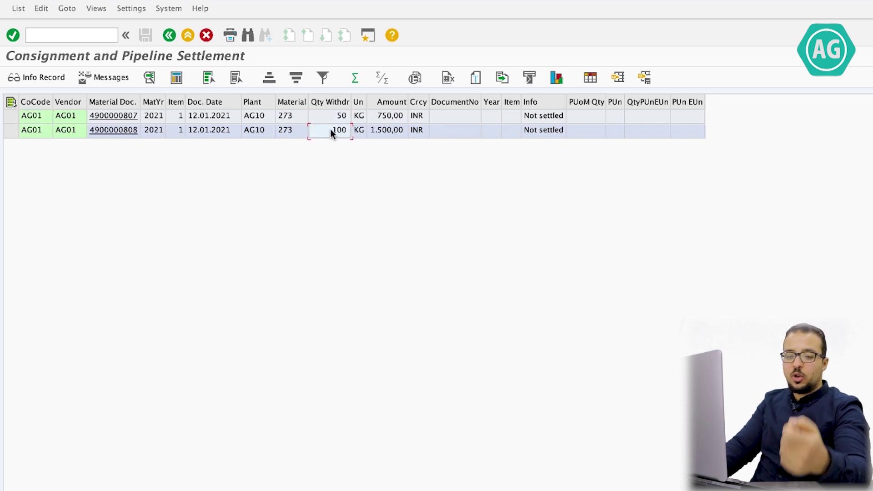
pyautogui.click(389, 102)
pyautogui.click(355, 78)
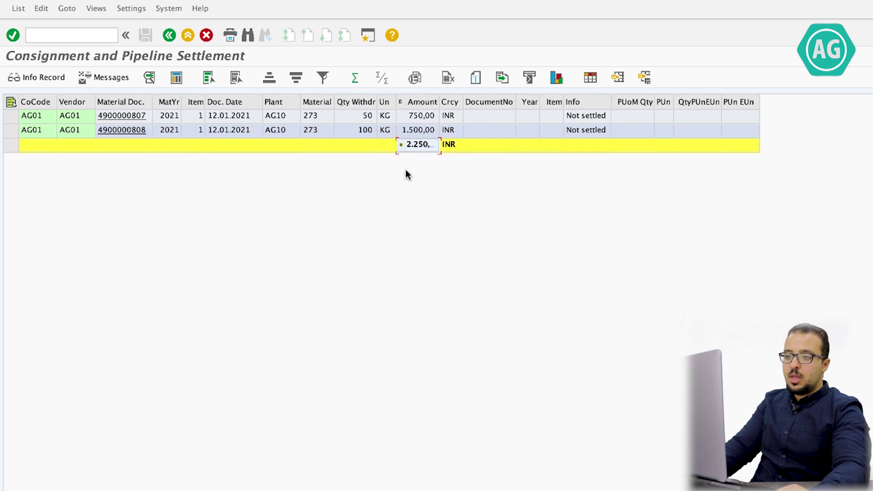
pyautogui.moveTo(439, 102); pyautogui.dragTo(473, 102)
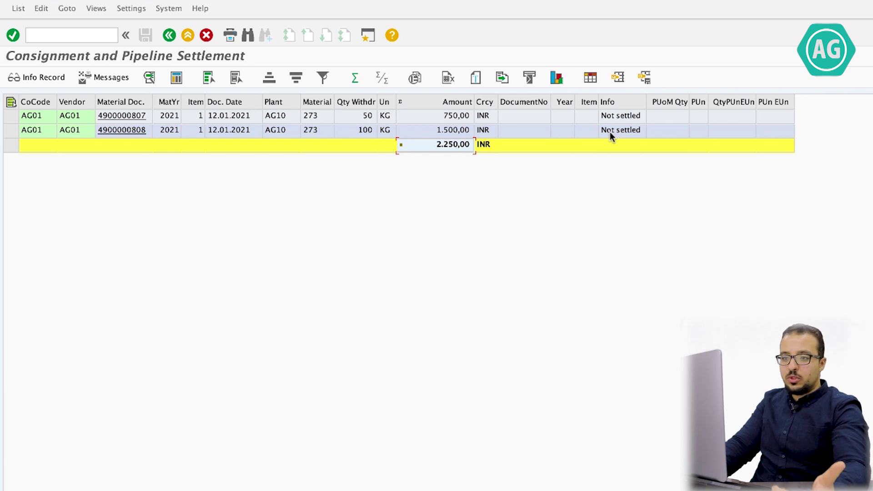
# Return to the settlement selection, execute it with the Settle option, and widen the document number column in the result list
pyautogui.click(169, 38)
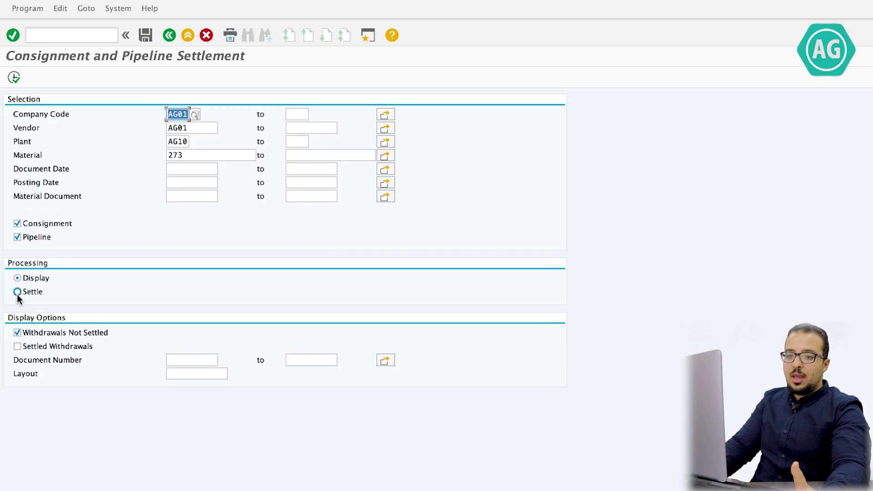
pyautogui.click(18, 293)
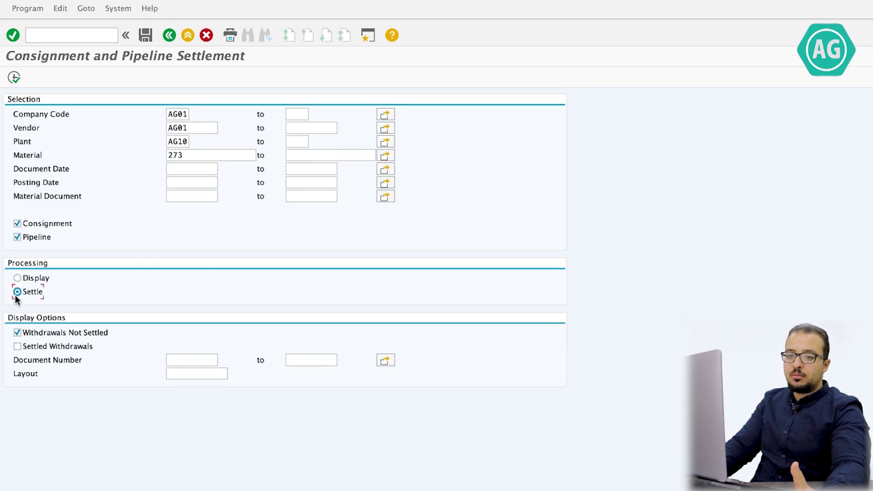
pyautogui.click(15, 77)
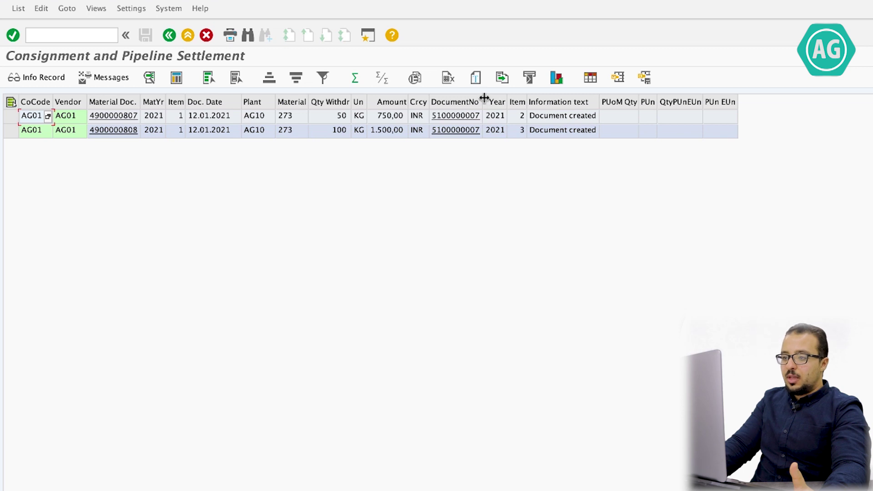
pyautogui.moveTo(485, 98); pyautogui.dragTo(531, 99)
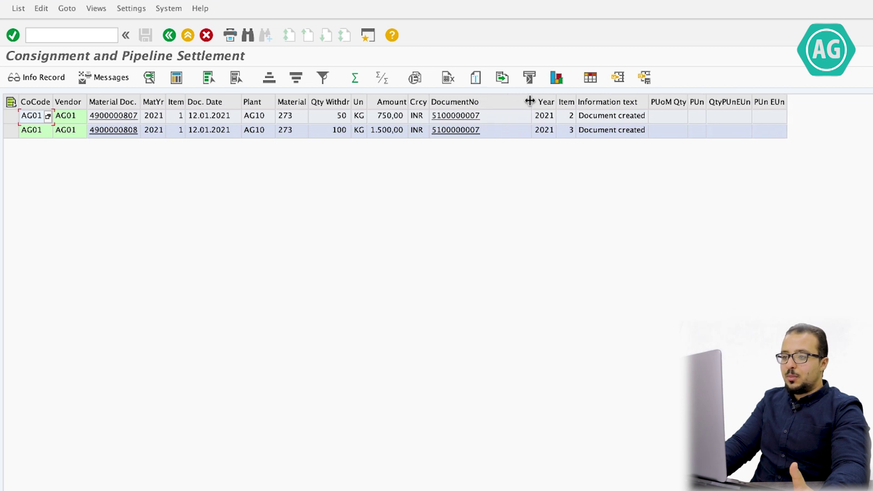
# Open the created settlement document and examine the accounts and amounts of its vendor and Payables-consignment lines
pyautogui.click(465, 119)
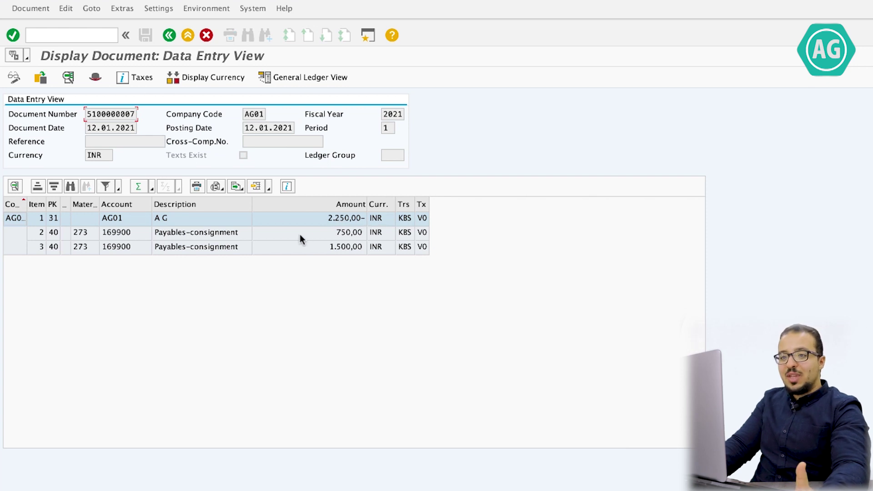
pyautogui.click(201, 233)
pyautogui.click(200, 244)
pyautogui.click(211, 232)
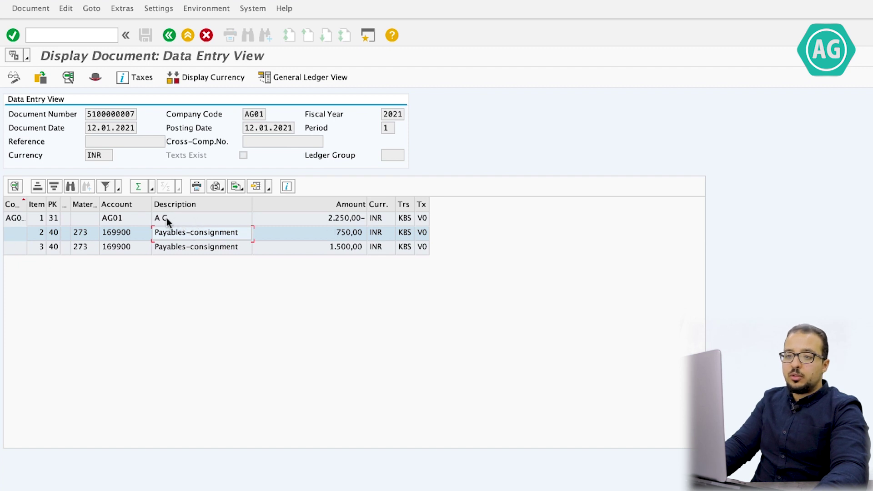
pyautogui.click(317, 216)
pyautogui.click(329, 233)
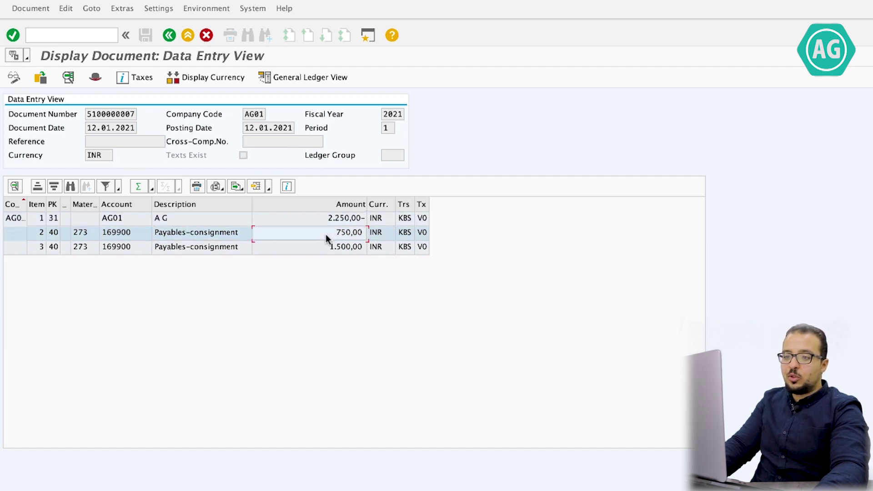
pyautogui.click(327, 247)
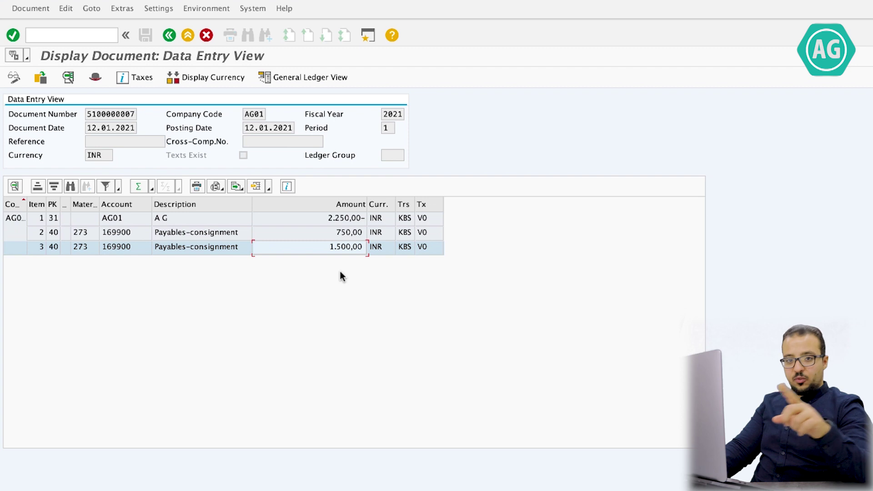
pyautogui.click(117, 246)
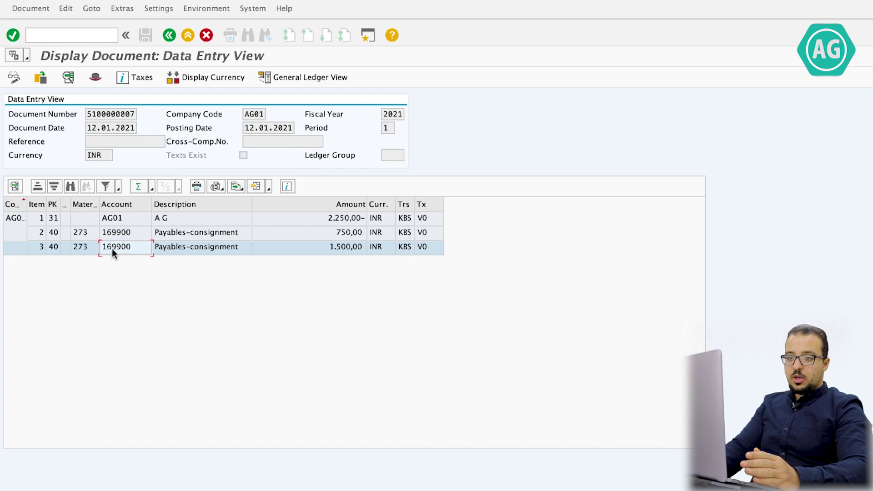
# Open the G/L account line item display in a new session and list the open items of account 169900
pyautogui.click(86, 33)
pyautogui.write('/o')
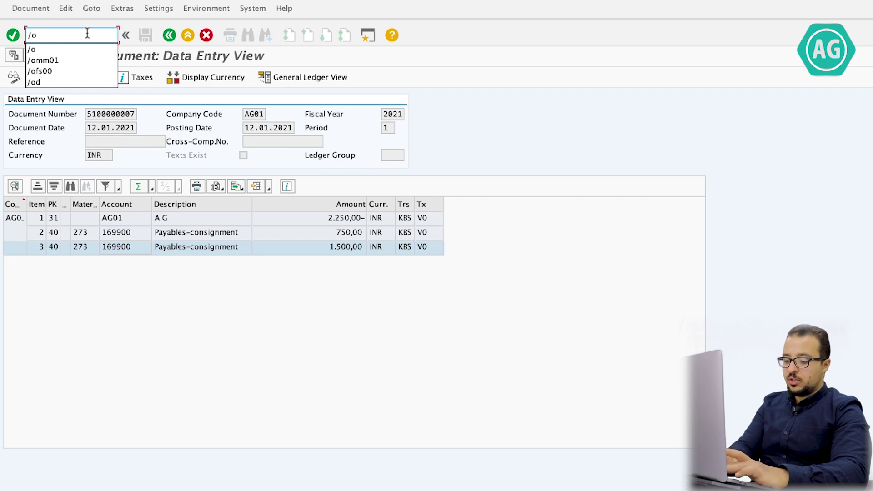
pyautogui.write('fbl')
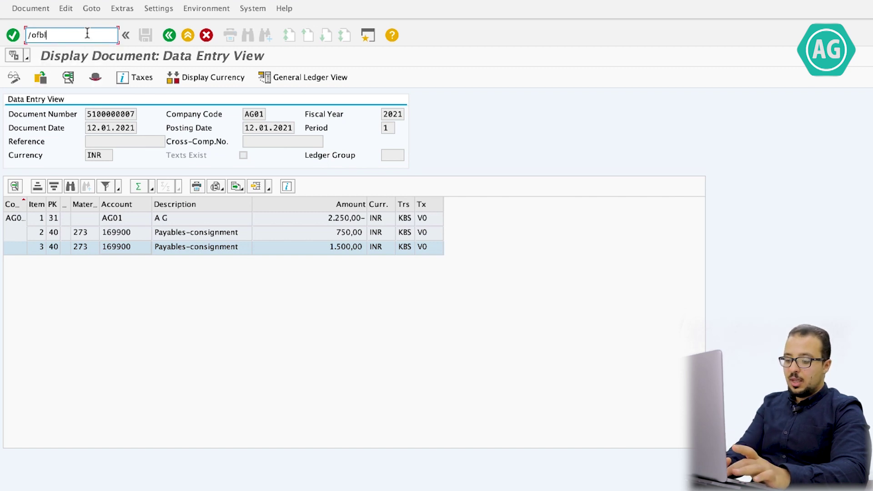
pyautogui.write('3')
pyautogui.press('Return')
pyautogui.write('169900')
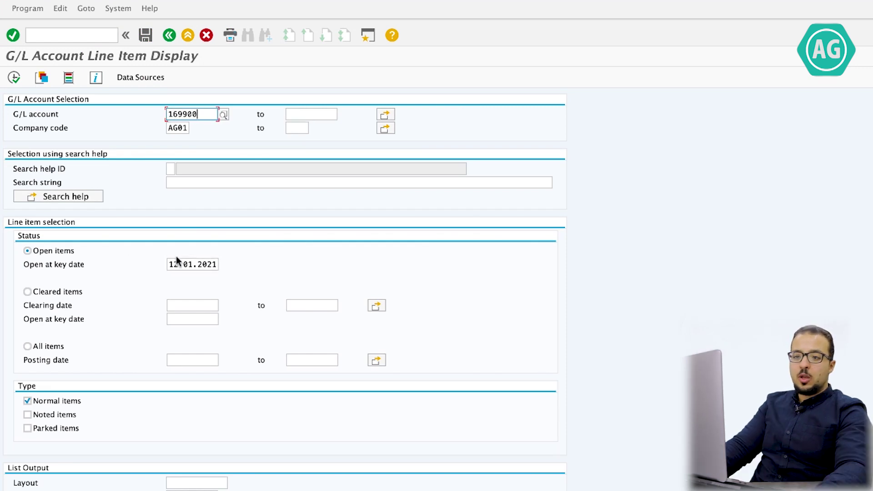
pyautogui.click(14, 77)
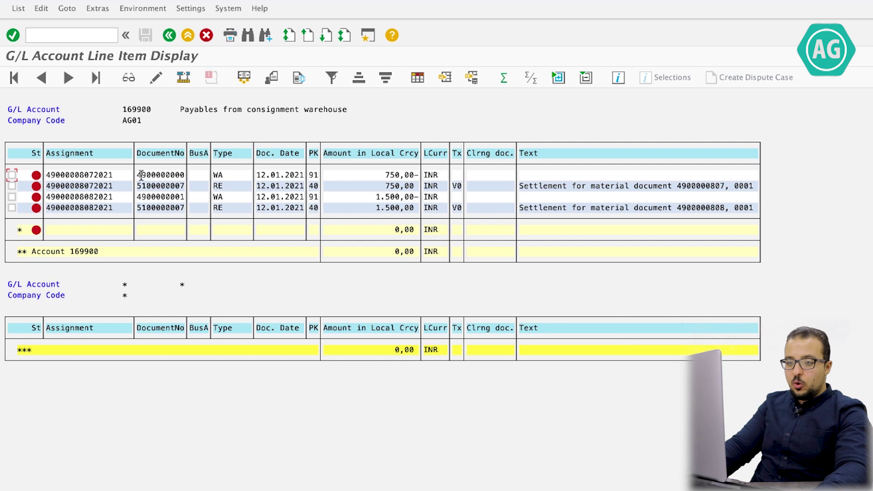
# Sort the line items in ascending order by document number and compare the withdrawal and settlement amounts with the balance
pyautogui.click(142, 186)
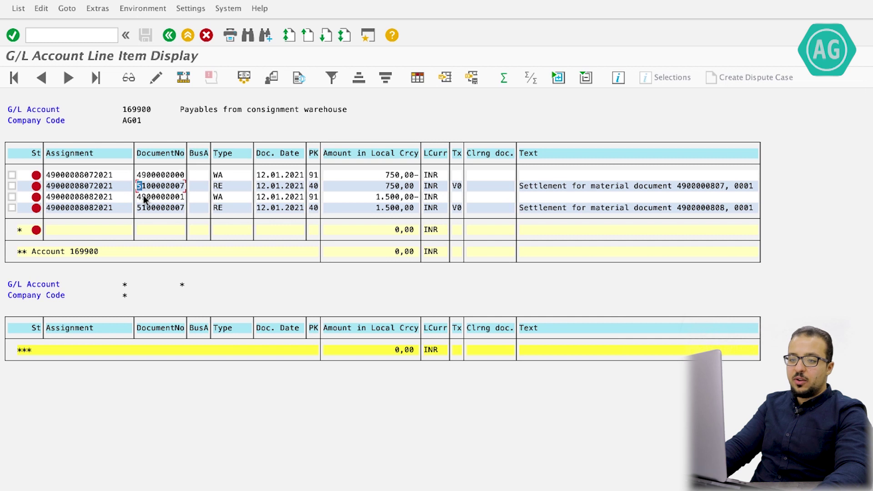
pyautogui.click(160, 154)
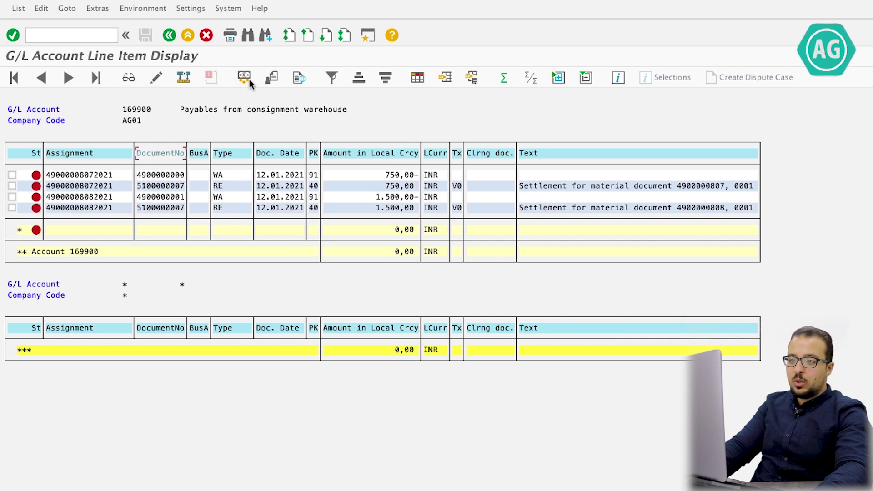
pyautogui.click(359, 77)
pyautogui.click(568, 339)
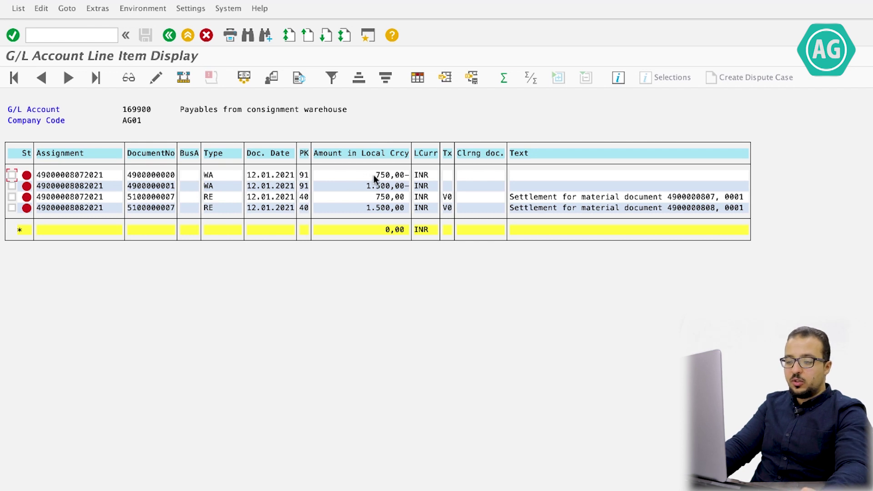
pyautogui.moveTo(362, 185); pyautogui.dragTo(409, 175)
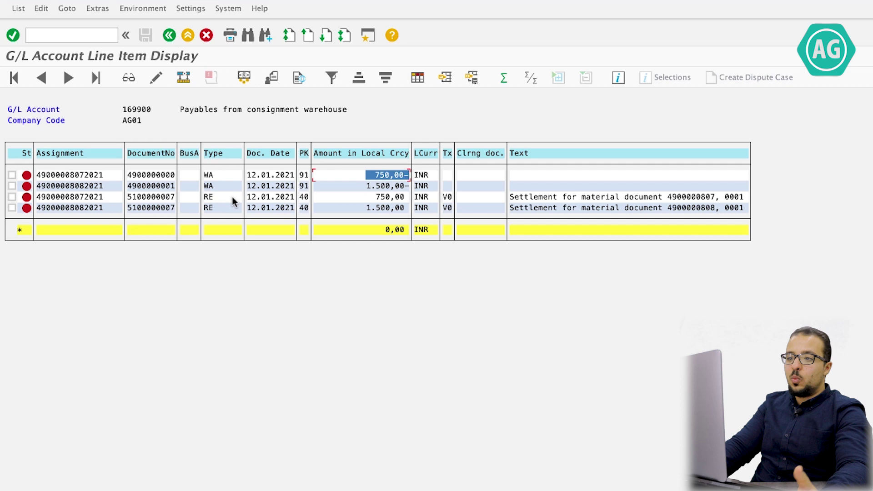
pyautogui.moveTo(359, 196); pyautogui.dragTo(414, 230)
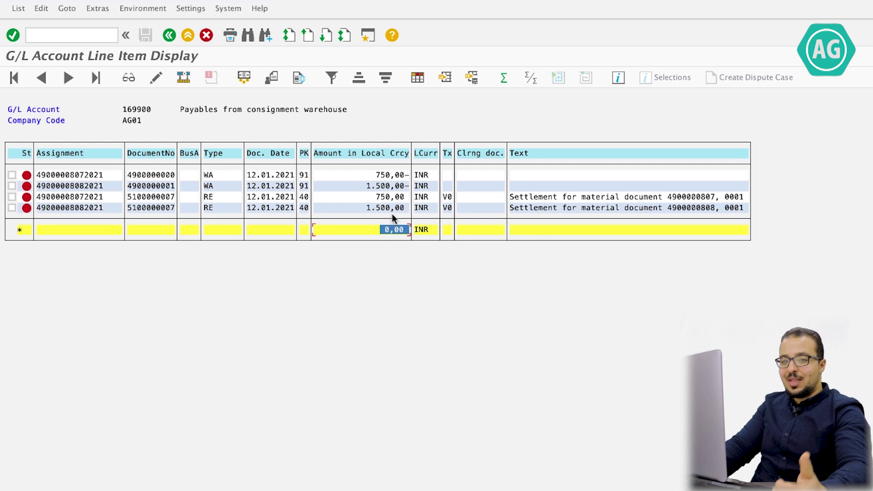